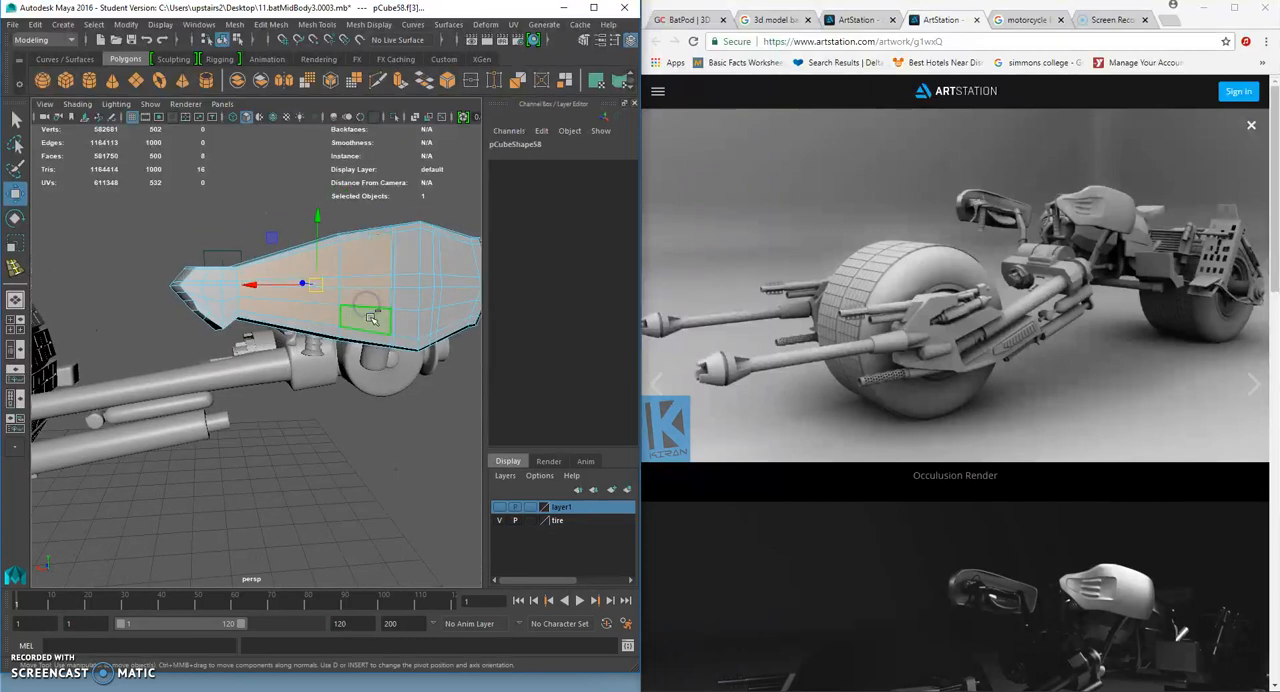
- Extrude the selected faces on the side of the handlebar shell and scale them inward to form an inset border
key(ctrl+e)
click(16, 243)
alt+drag(318, 296, 313, 367)
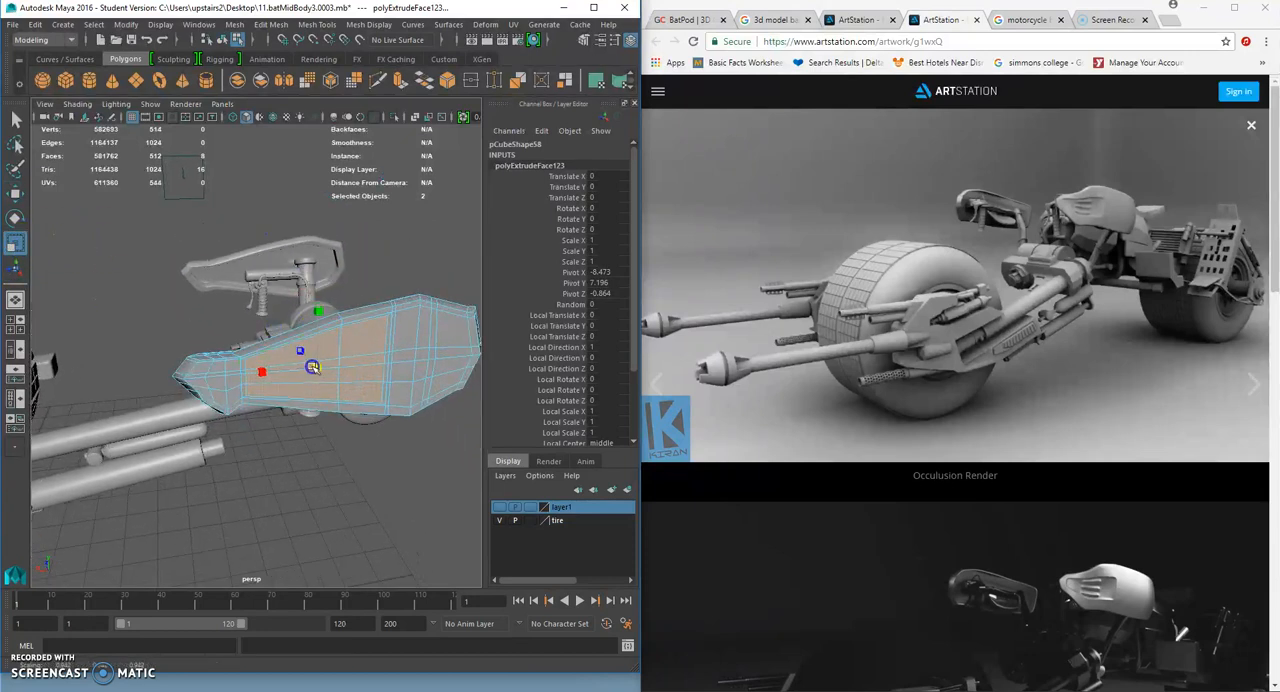
mouse_move(310, 340)
alt+mouse_down()
mouse_move(306, 318)
mouse_move(297, 330)
alt+mouse_up()
- Extrude the inset faces again and move them into the shell to form a recessed panel
key(ctrl+e)
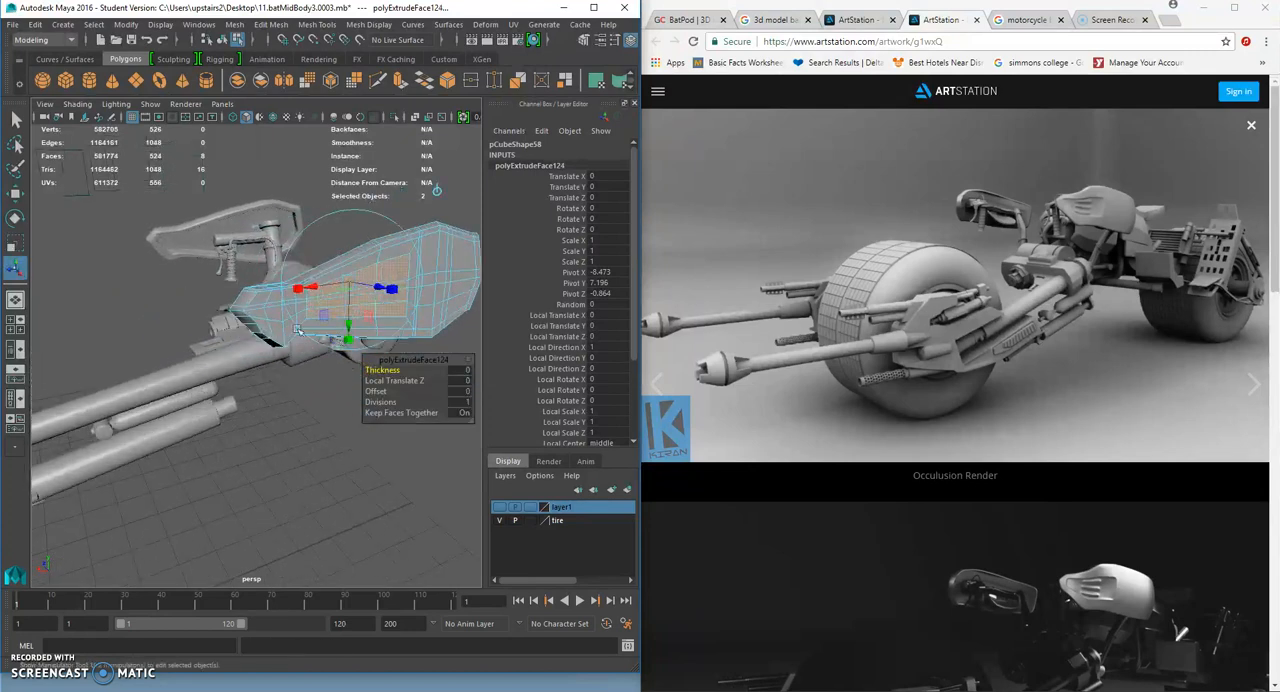
click(16, 194)
mouse_move(282, 284)
alt+mouse_down()
mouse_move(240, 256)
mouse_move(280, 304)
alt+mouse_up()
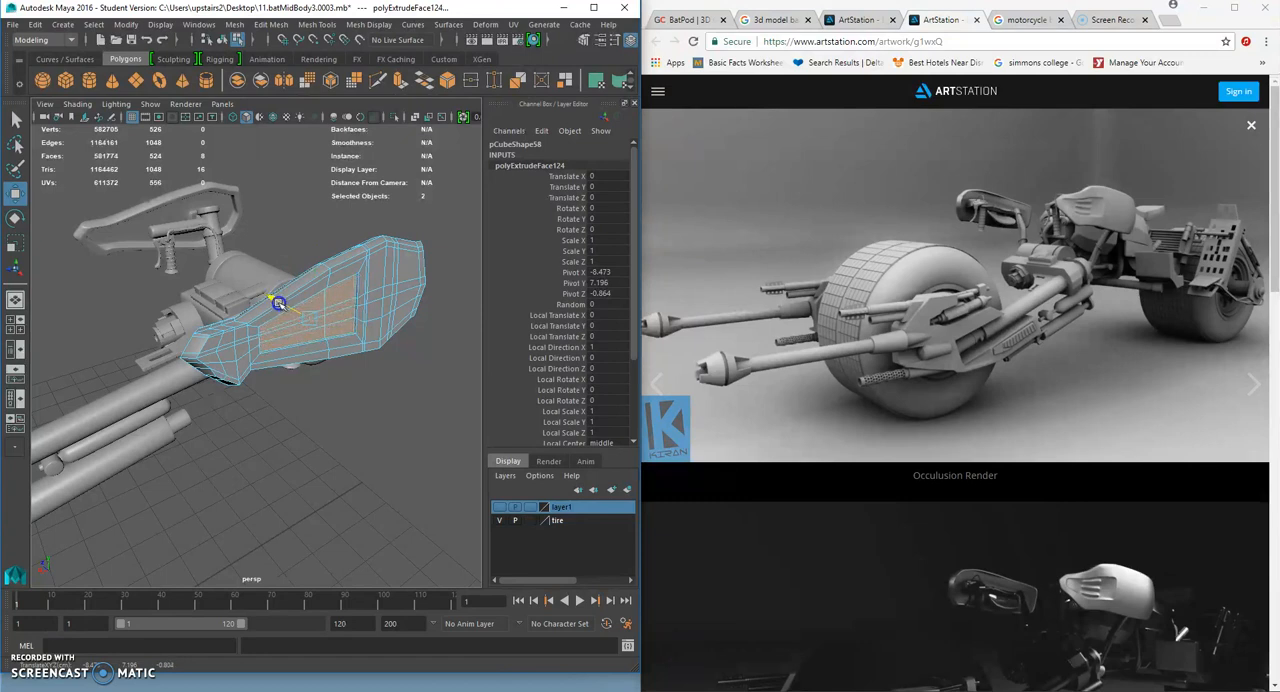
alt+right_drag(296, 307, 386, 303)
alt+drag(386, 303, 344, 338)
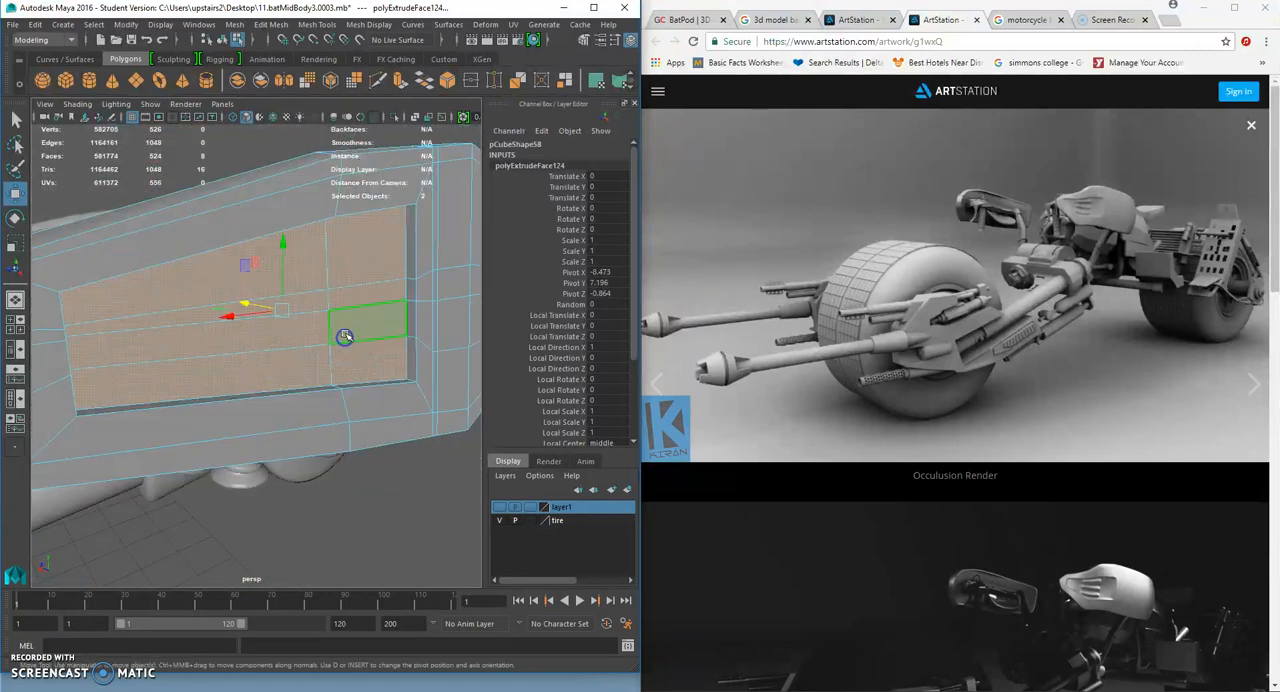
right_drag(352, 295, 353, 262)
right_drag(173, 318, 176, 354)
click(206, 321)
shift+double_click(213, 343)
shift+click(213, 343)
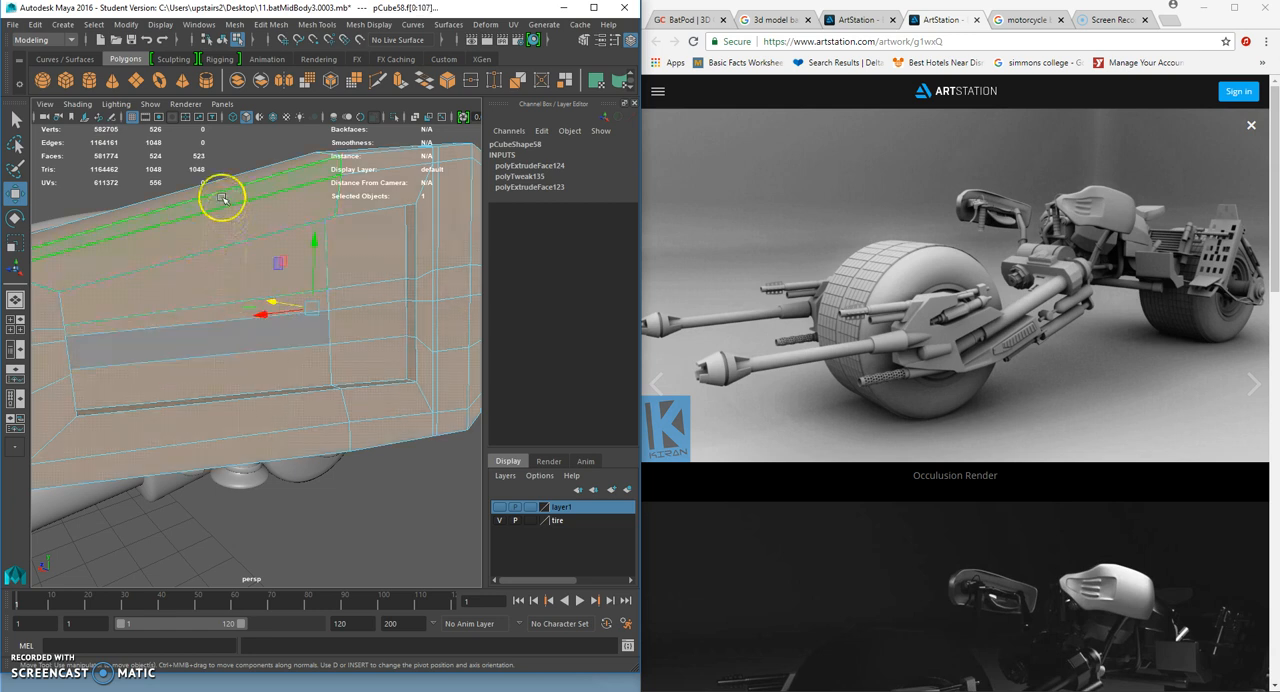
click(236, 156)
key(f)
key([)
alt+right_drag(280, 316, 284, 318)
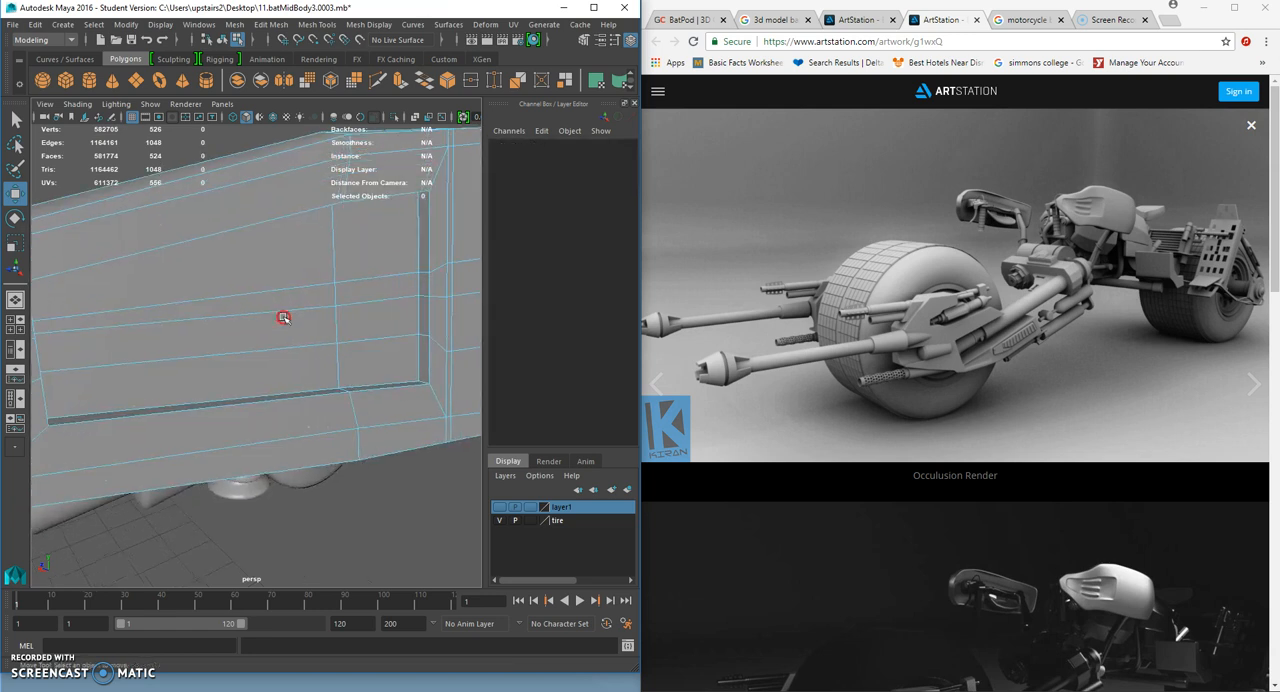
- Extrude three alternating strip faces of the recessed panel and offset them in depth to form stepped vent slats
click(296, 375)
click(296, 343)
alt+drag(296, 343, 314, 343)
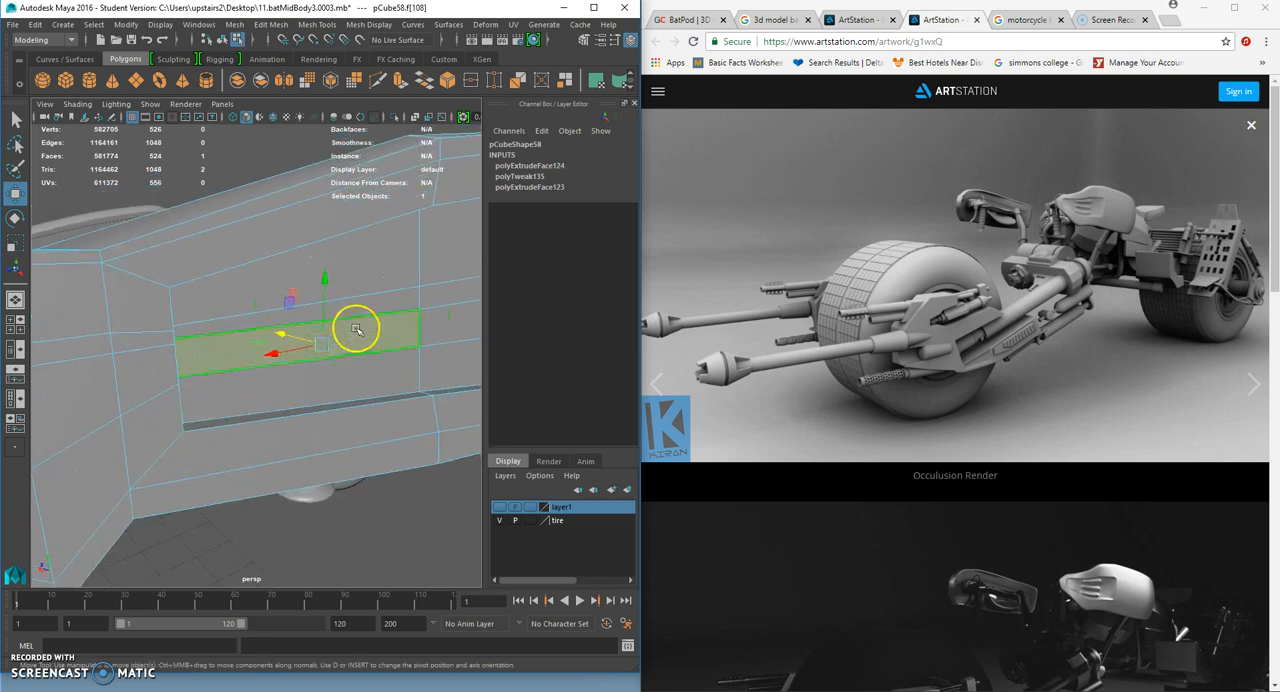
click(368, 267)
shift+click(373, 319)
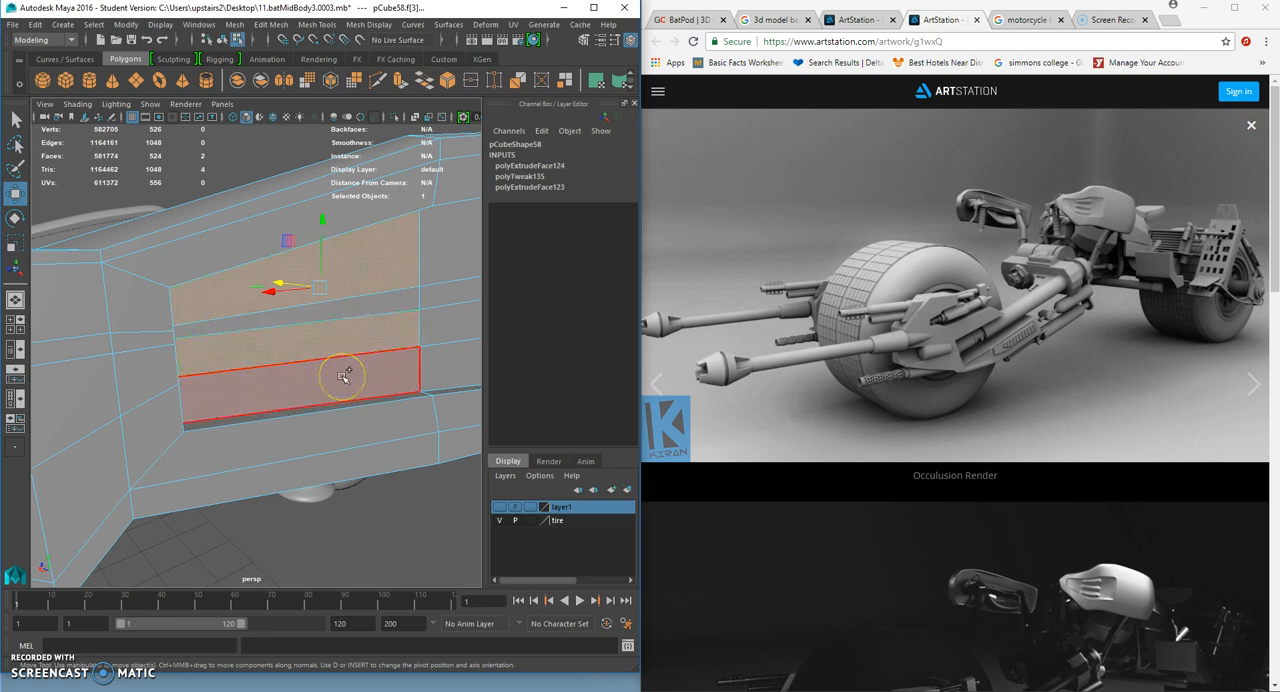
alt+drag(376, 368, 341, 347)
scroll(338, 318, down, 8)
key(ctrl+e)
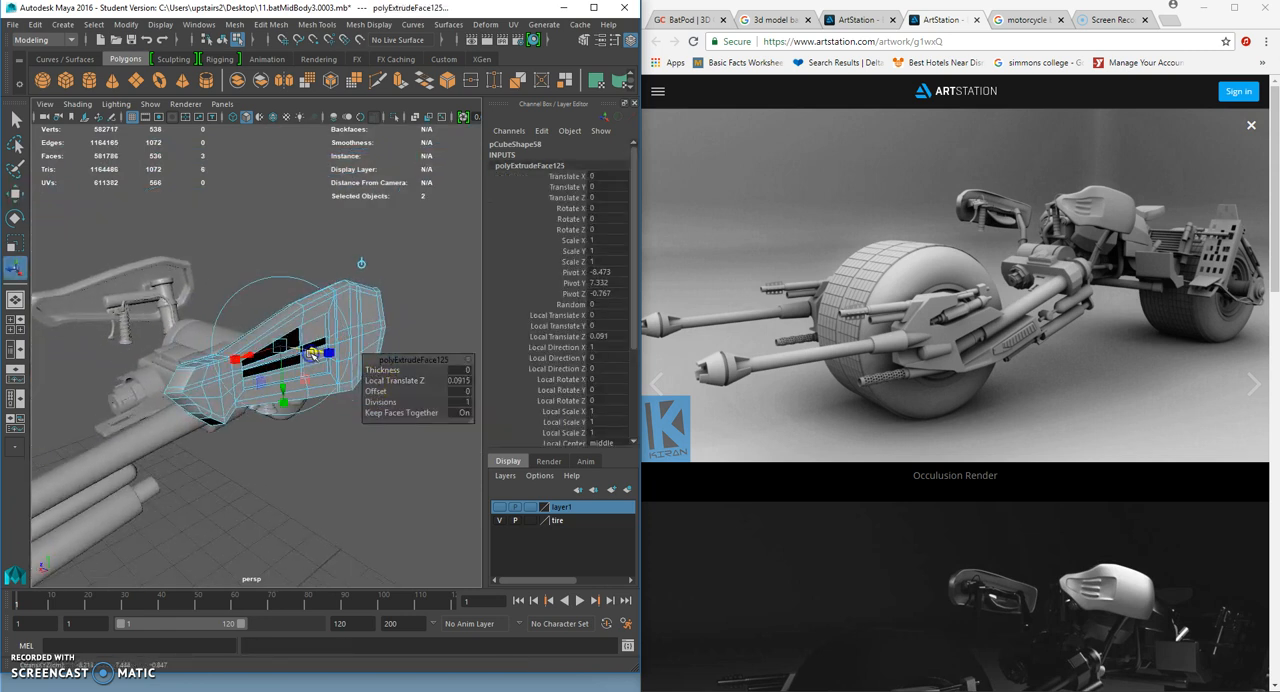
click(15, 192)
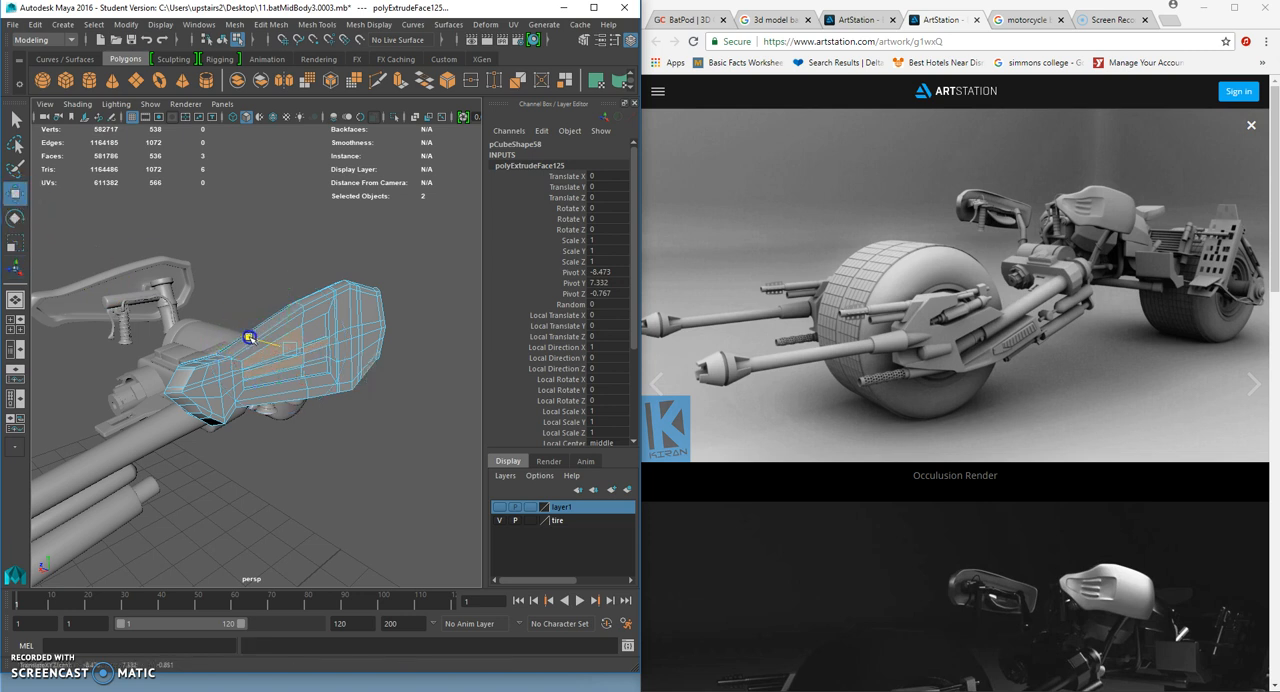
- Preview the shell smoothed and examine how the vent slats hold their shape
key(3)
click(348, 440)
scroll(346, 412, up, 6)
right_drag(347, 337, 375, 305)
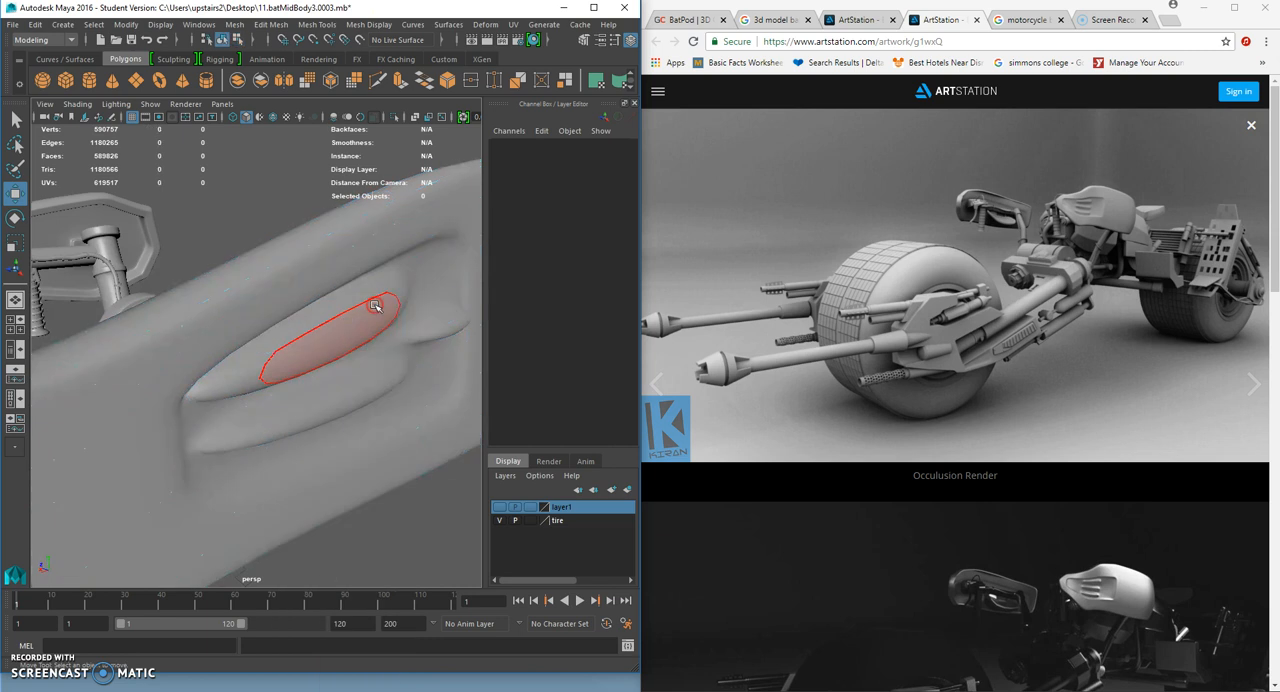
scroll(379, 371, down, 6)
scroll(378, 376, up, 4)
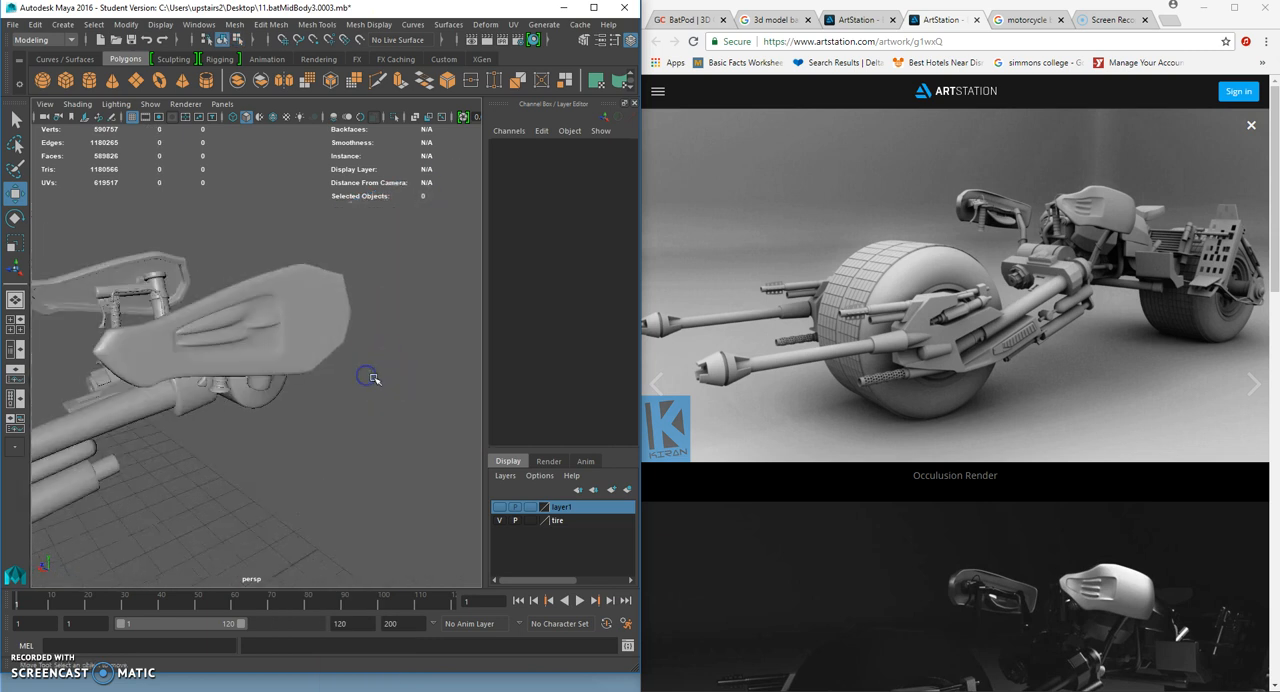
- Insert supporting edge loops around the slats' ends and borders nearest the shell's pointed end, with the shell unsmoothed
click(259, 338)
key(f)
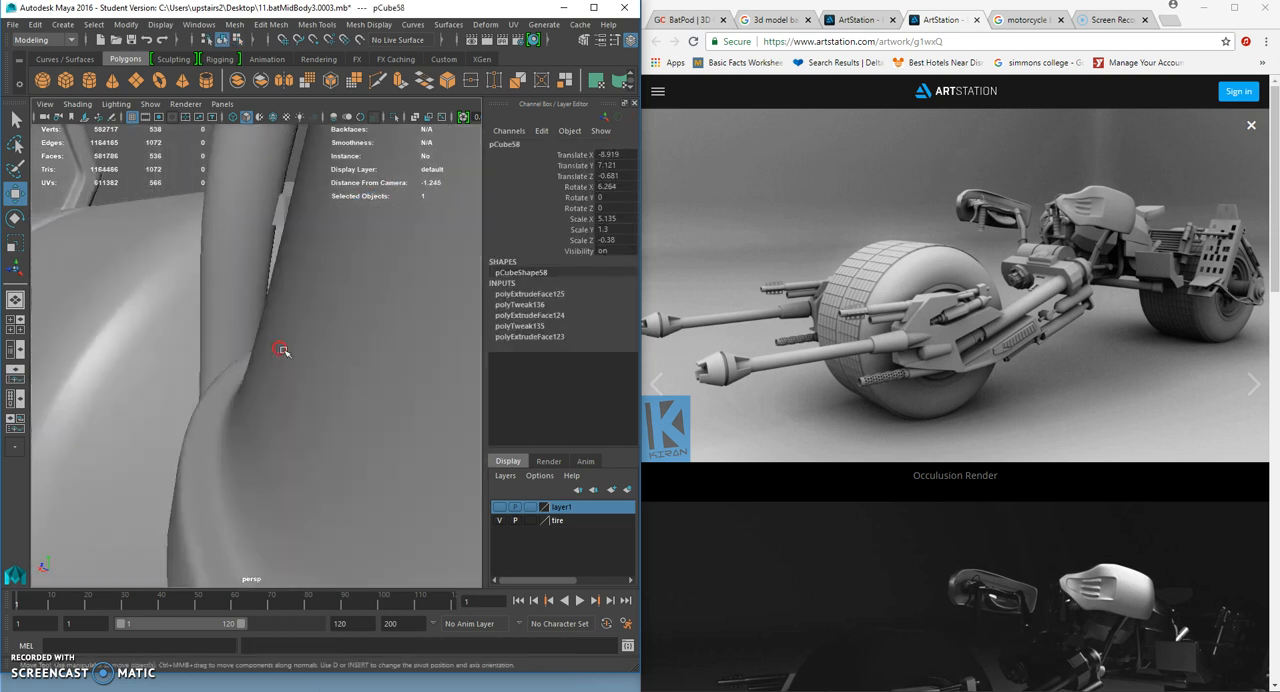
alt+drag(291, 352, 320, 350)
click(316, 24)
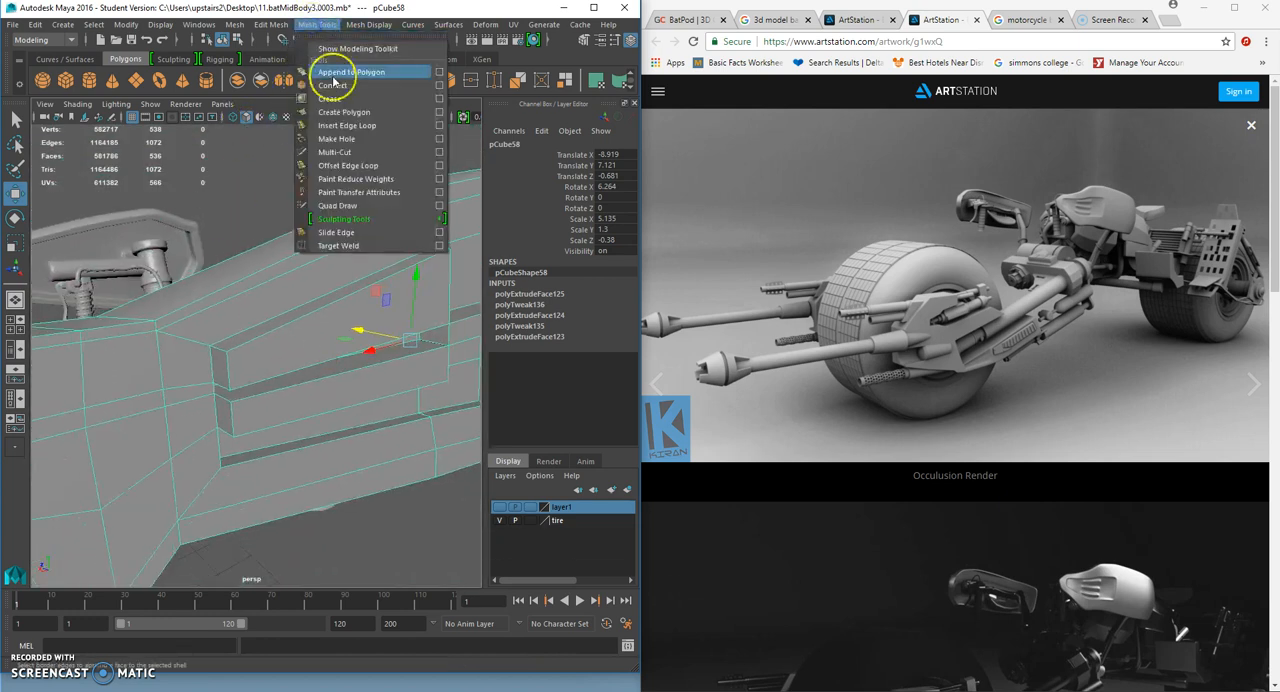
click(343, 126)
click(240, 353)
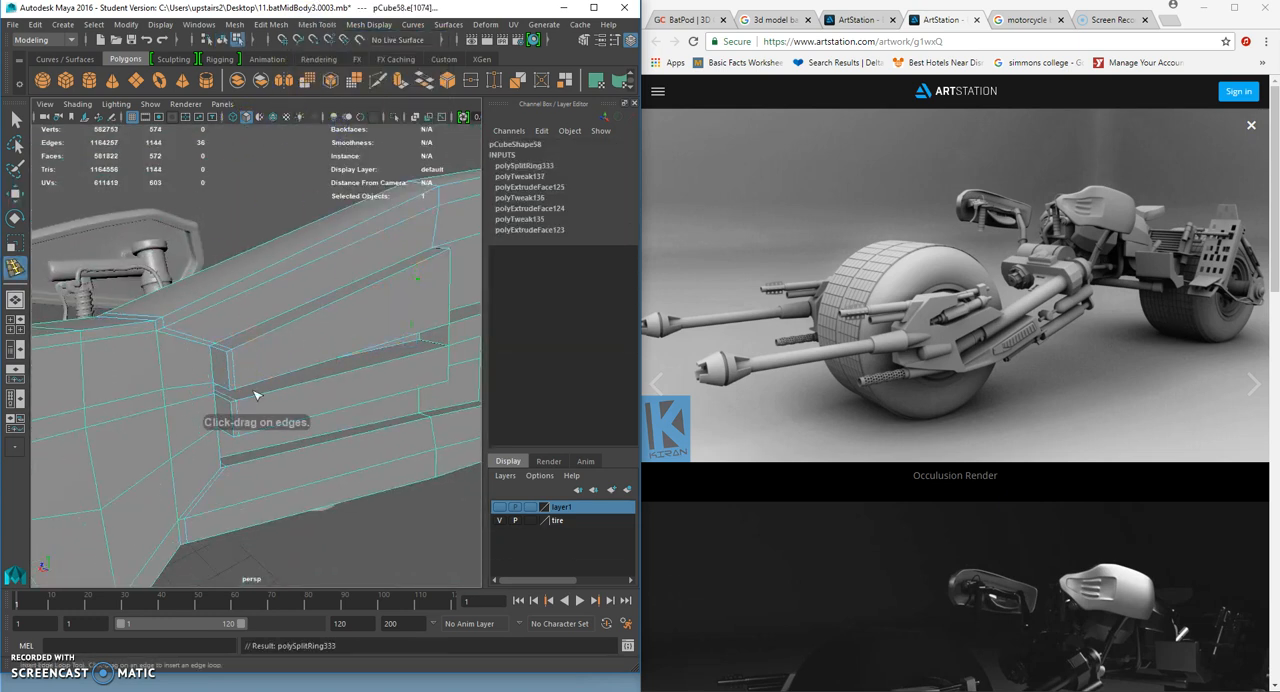
click(235, 362)
click(237, 410)
click(240, 429)
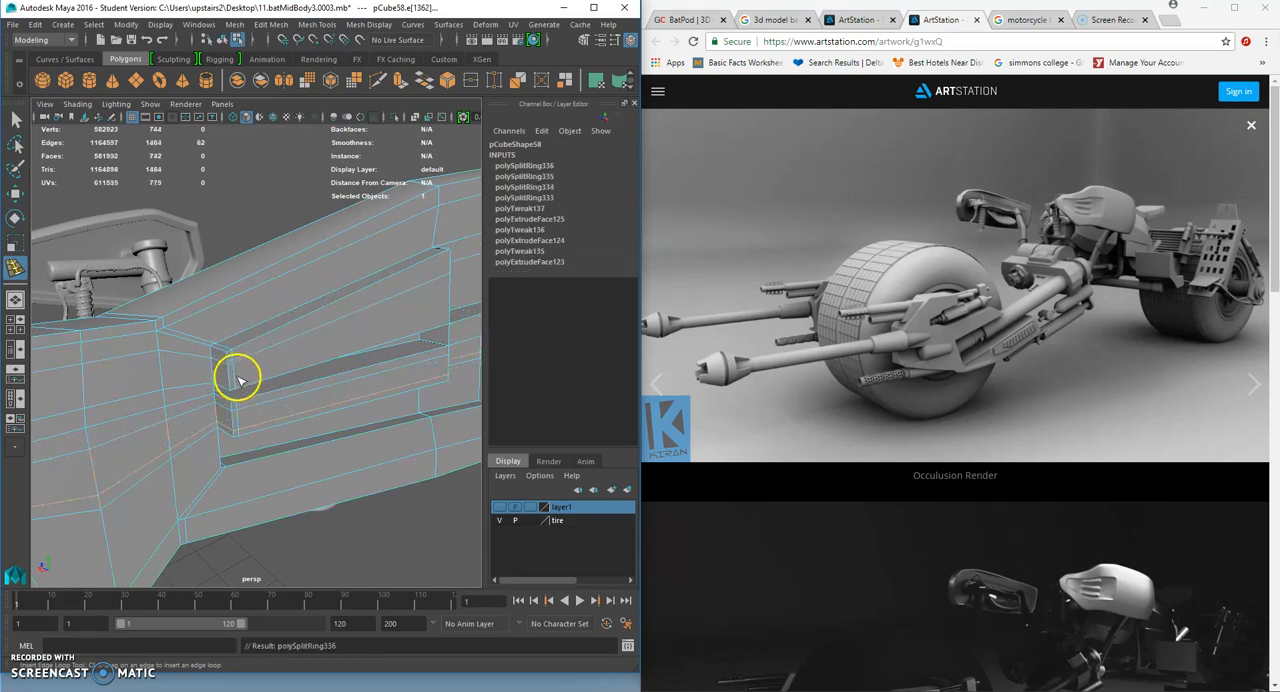
click(237, 374)
- Insert further supporting edge loops around the middle slat step and the end of the recess nearest the shell's wide end
click(438, 323)
alt+drag(440, 321, 411, 326)
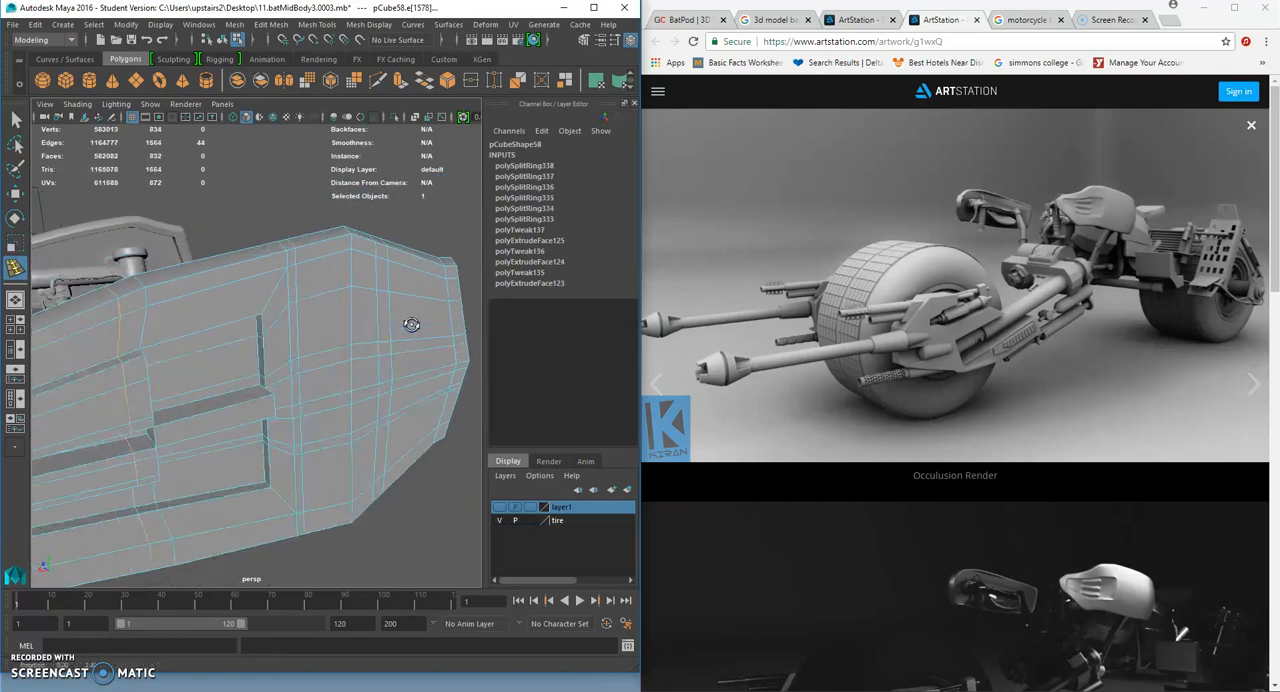
click(255, 404)
click(174, 424)
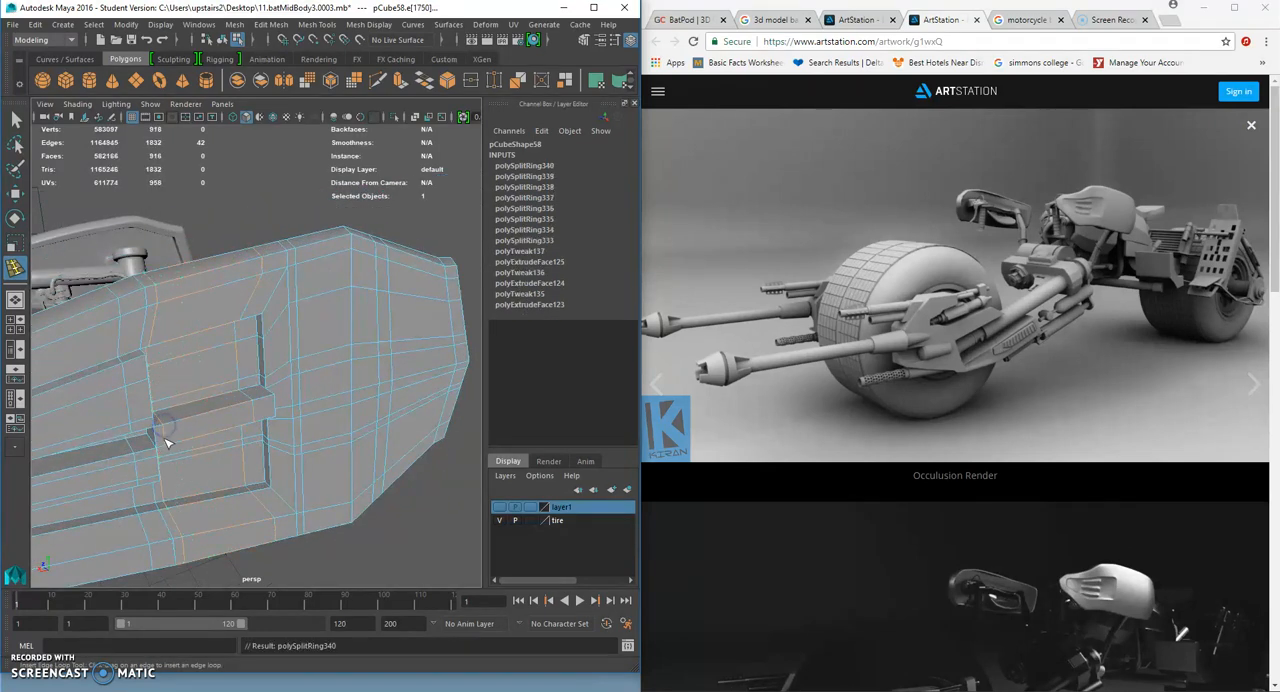
click(166, 430)
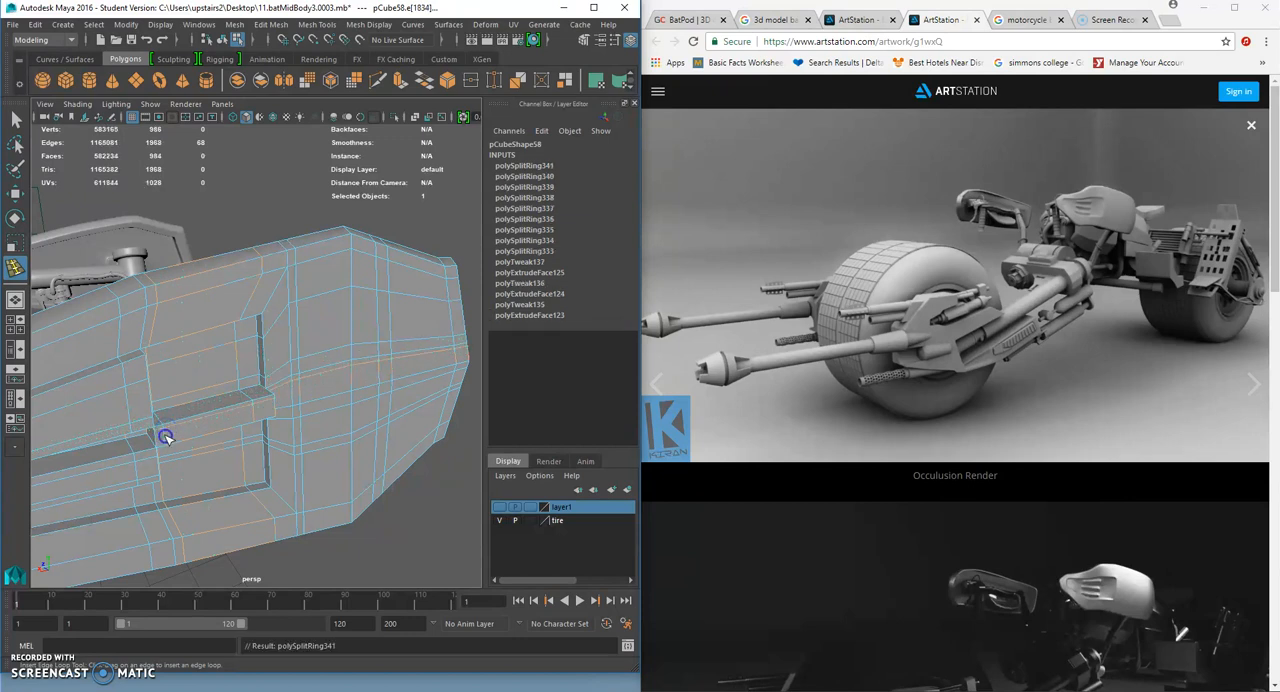
click(167, 440)
- Preview the shell smoothed, clear the selection and examine the sharpened vents from several angles
key(3)
scroll(209, 451, down, 5)
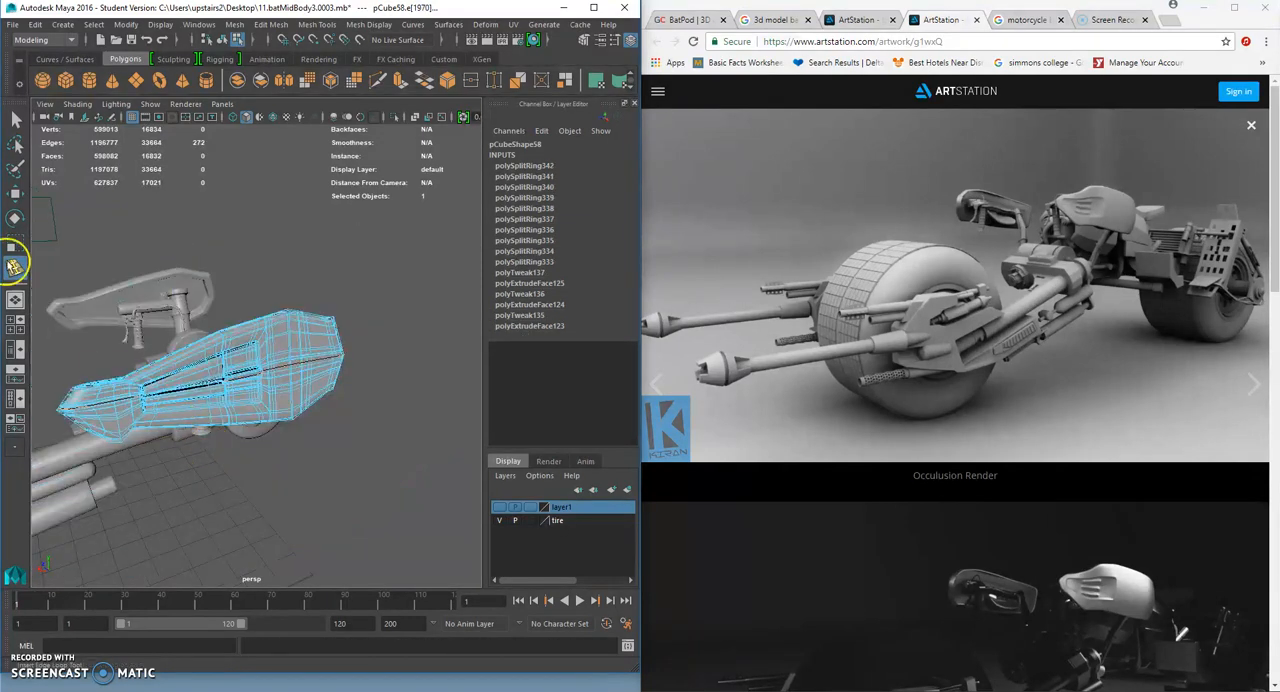
click(17, 122)
right_drag(267, 330, 328, 300)
click(330, 295)
alt+drag(356, 373, 389, 386)
scroll(363, 391, down, 4)
scroll(378, 389, down, 8)
scroll(377, 389, up, 8)
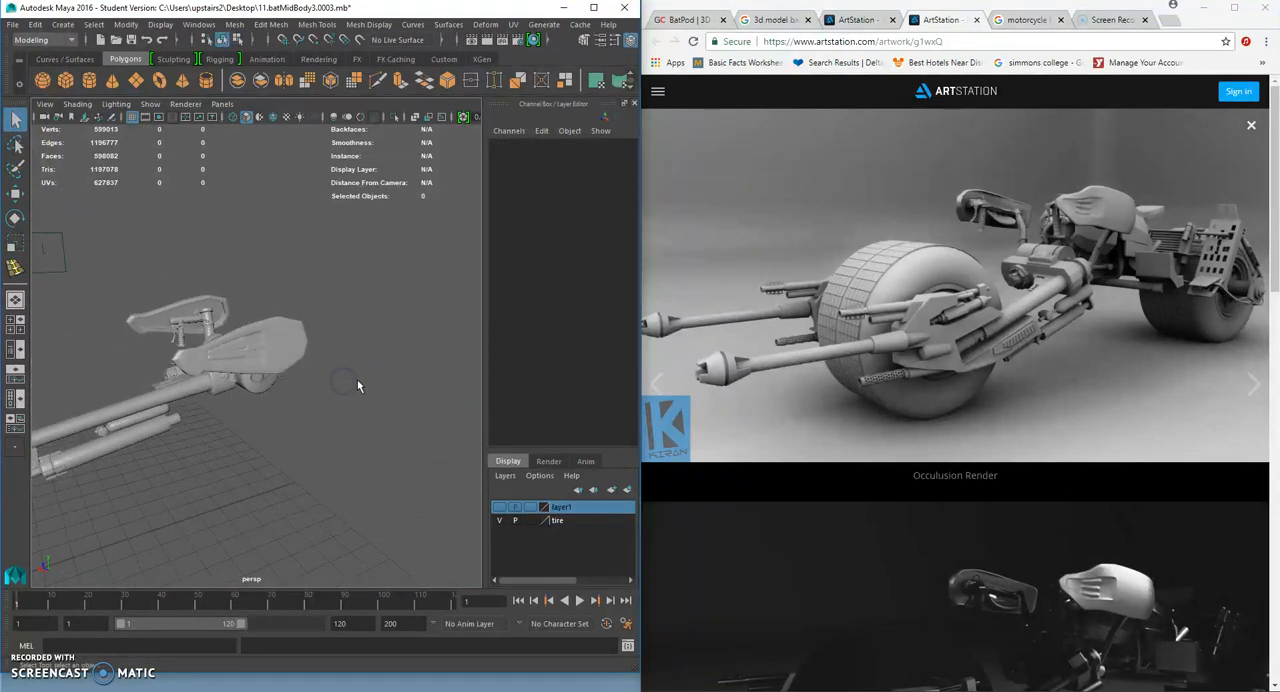
- Return the shell to its unsmoothed display and delete two vertical edge loops across its wide end
click(300, 338)
key(f)
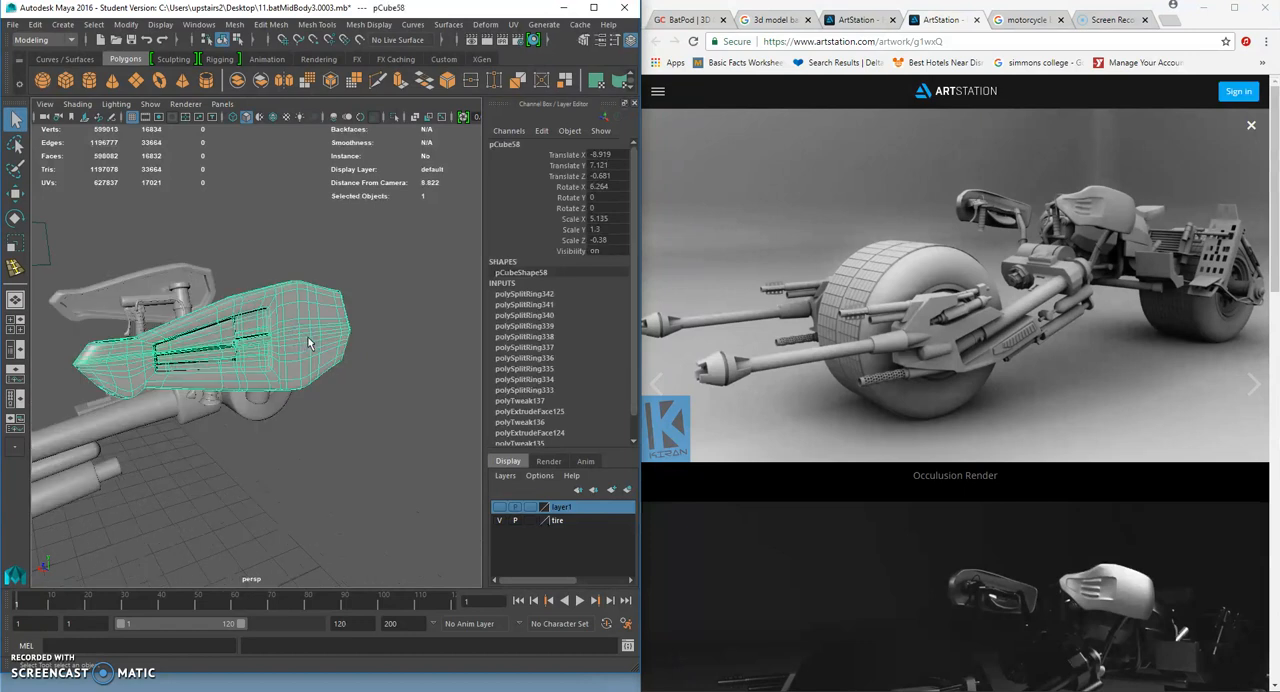
key(1)
right_drag(337, 293, 337, 266)
scroll(337, 283, up, 5)
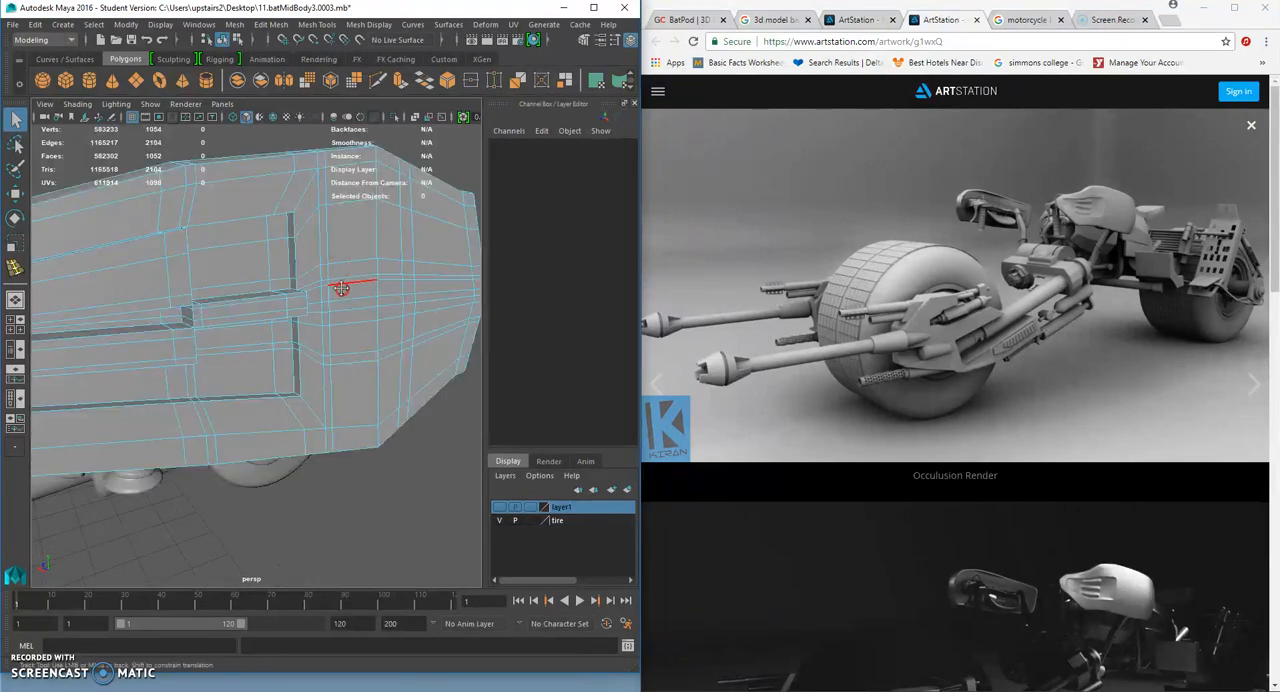
alt+drag(341, 288, 371, 300)
click(379, 303)
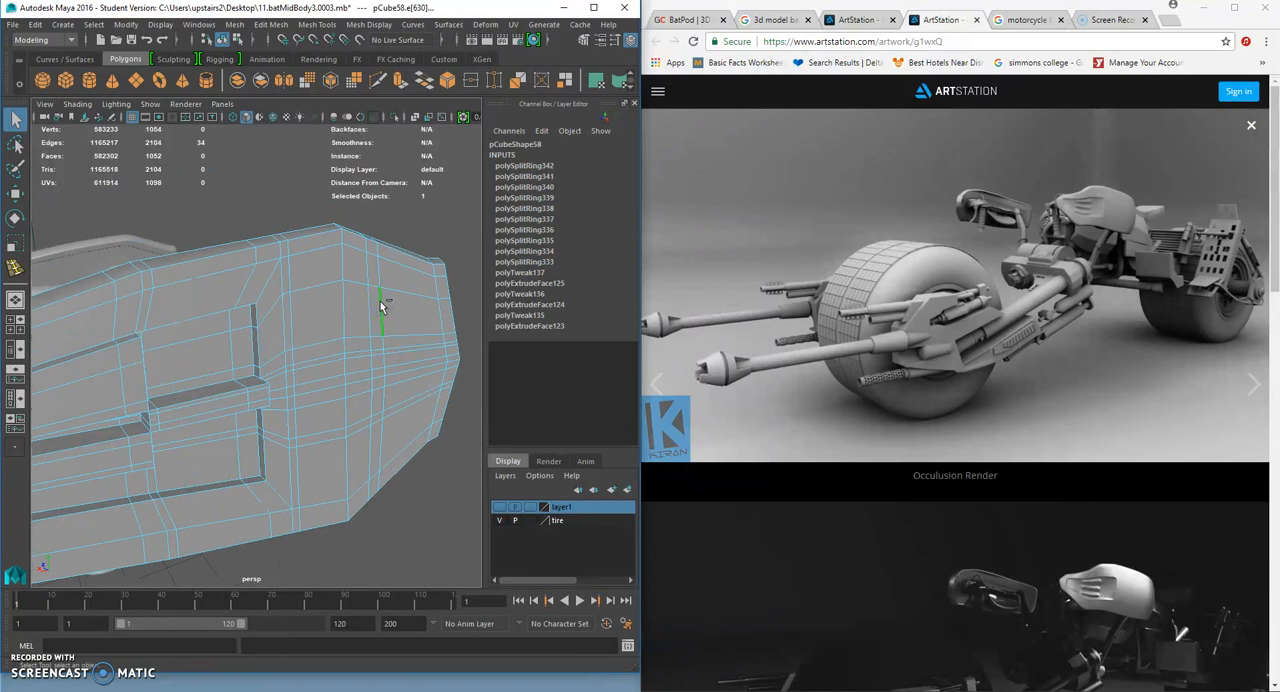
key(Delete)
key(w)
click(371, 307)
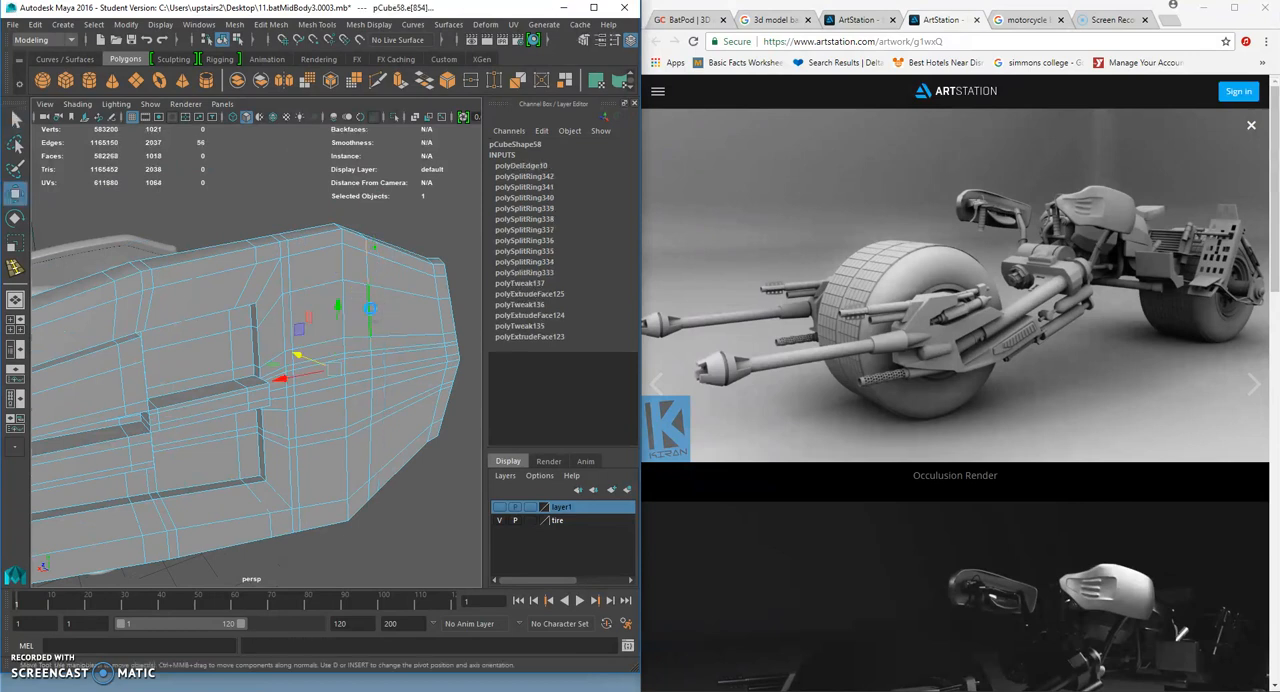
key(Delete)
- Turn on the smoothed preview and delete the vertical edge loop closest to the tip of the wide end
key(3)
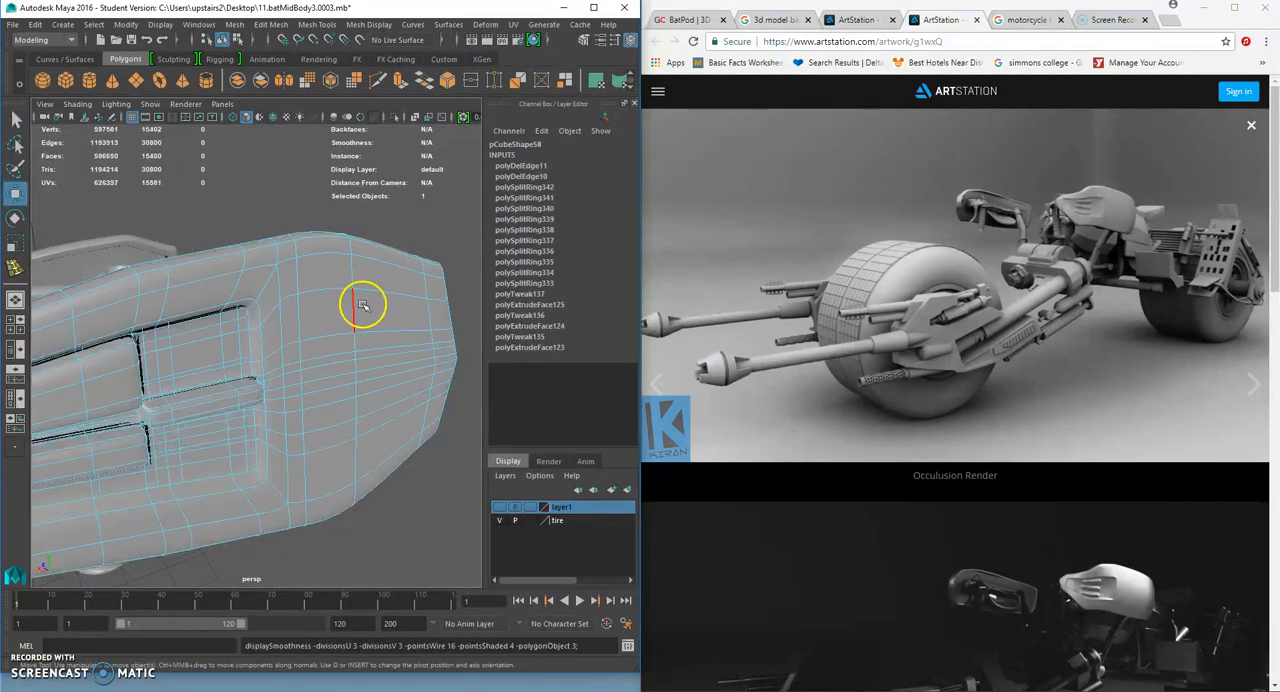
right_click(435, 317)
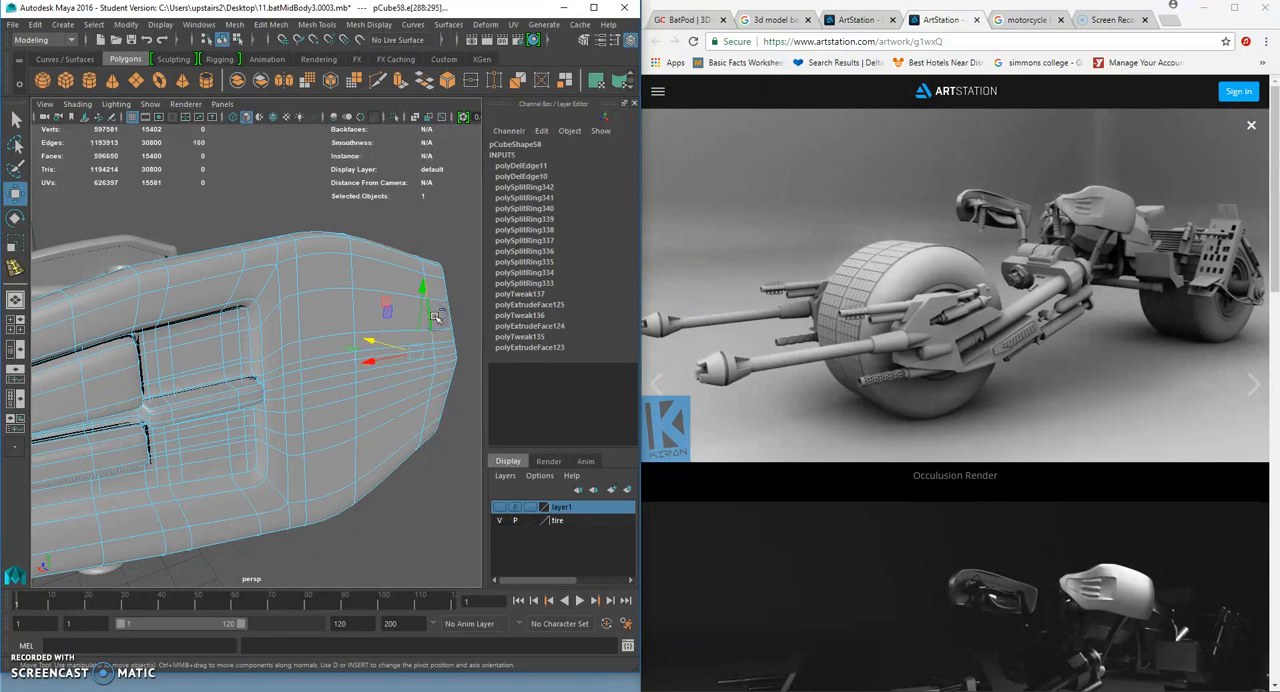
key(Delete)
- Delete two closely spaced lengthwise edge loops running into the shell's pointed end to soften its tip
scroll(343, 320, down, 5)
right_drag(330, 328, 360, 298)
alt+middle_drag(155, 360, 194, 338)
click(194, 342)
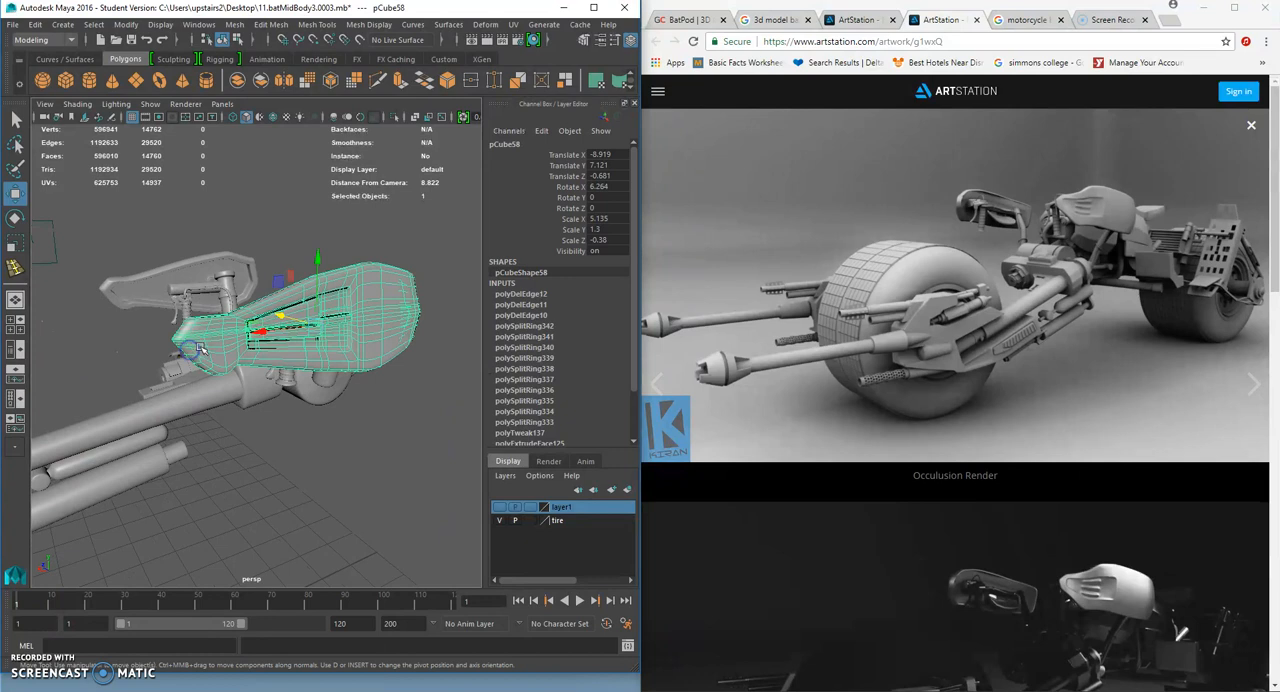
right_drag(197, 346, 200, 346)
right_drag(199, 299, 200, 286)
scroll(203, 337, up, 5)
alt+middle_drag(188, 297, 230, 318)
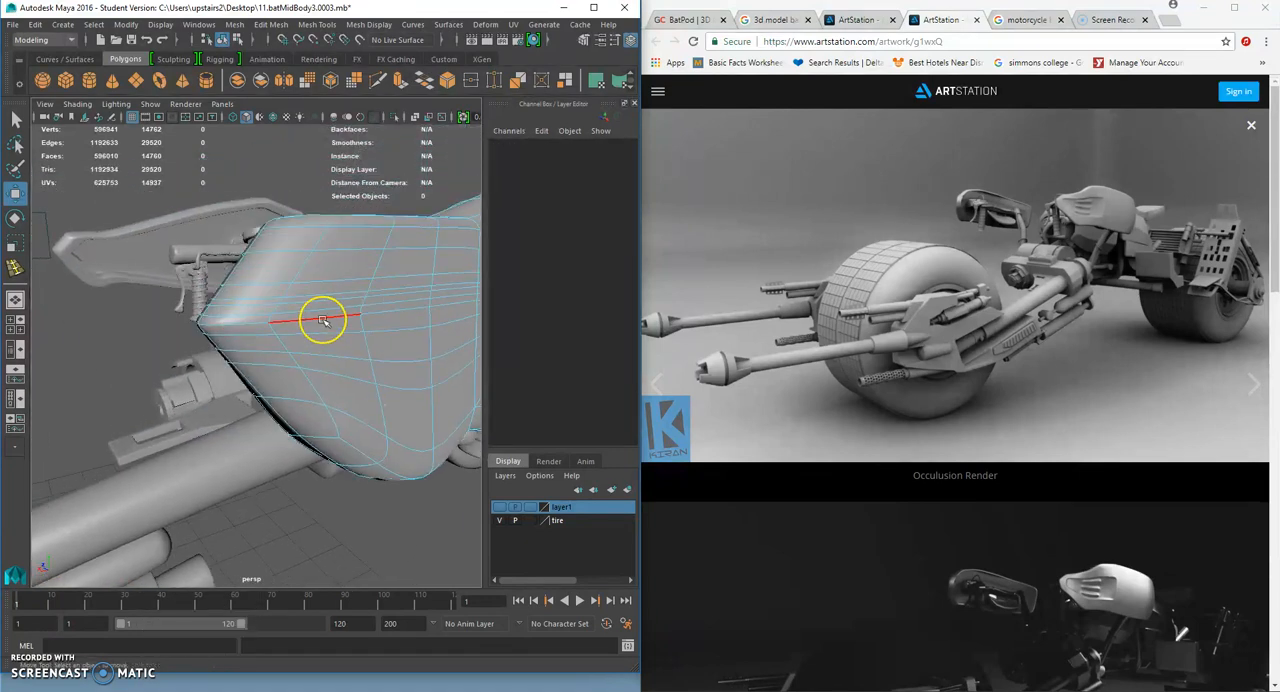
double_click(322, 320)
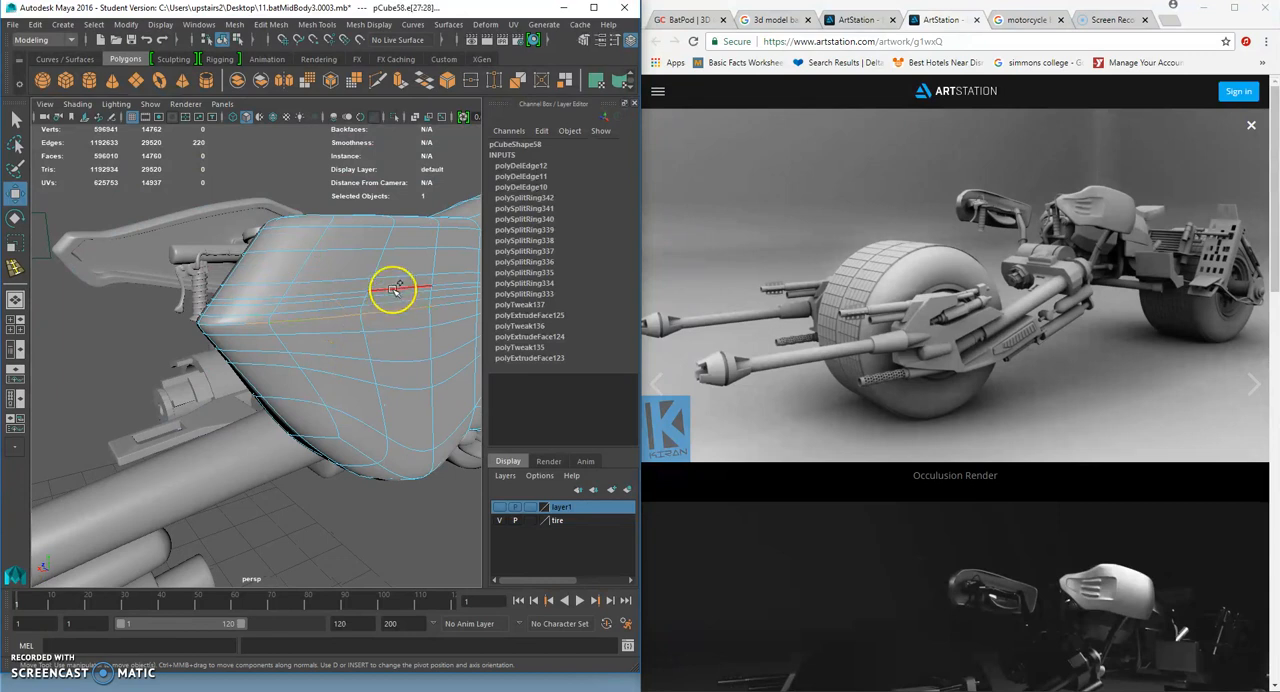
key(ctrl+Delete)
click(341, 291)
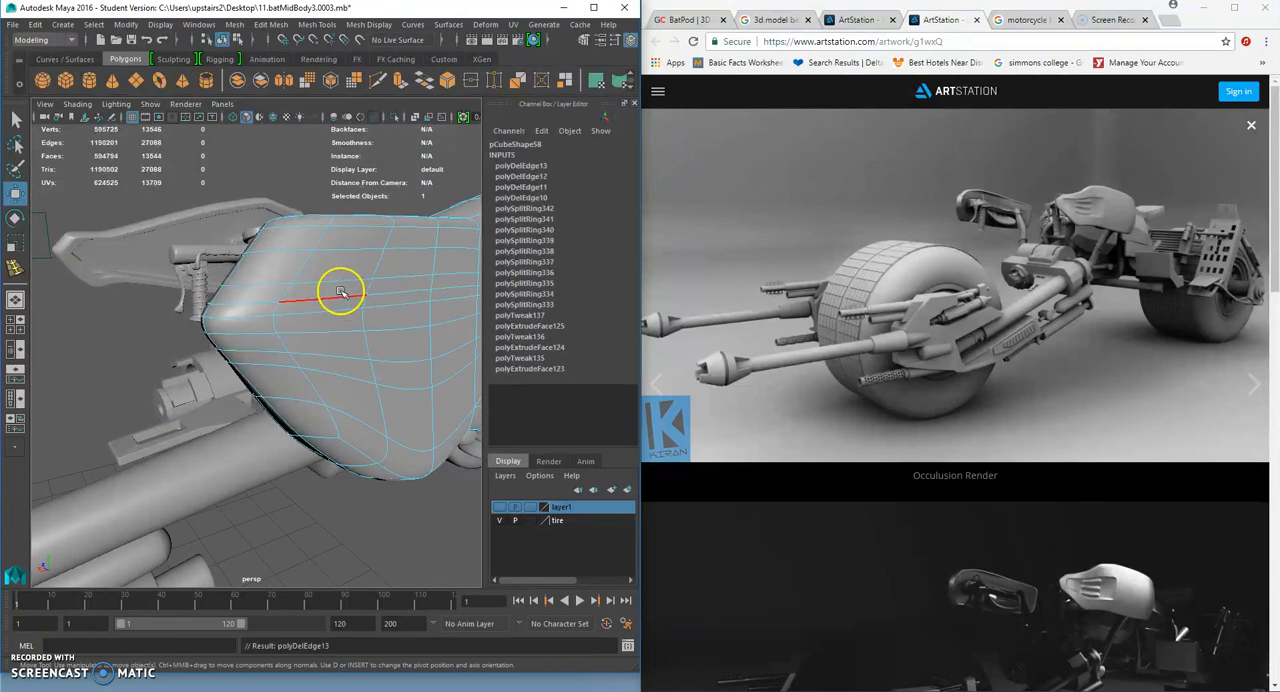
key(ctrl+Delete)
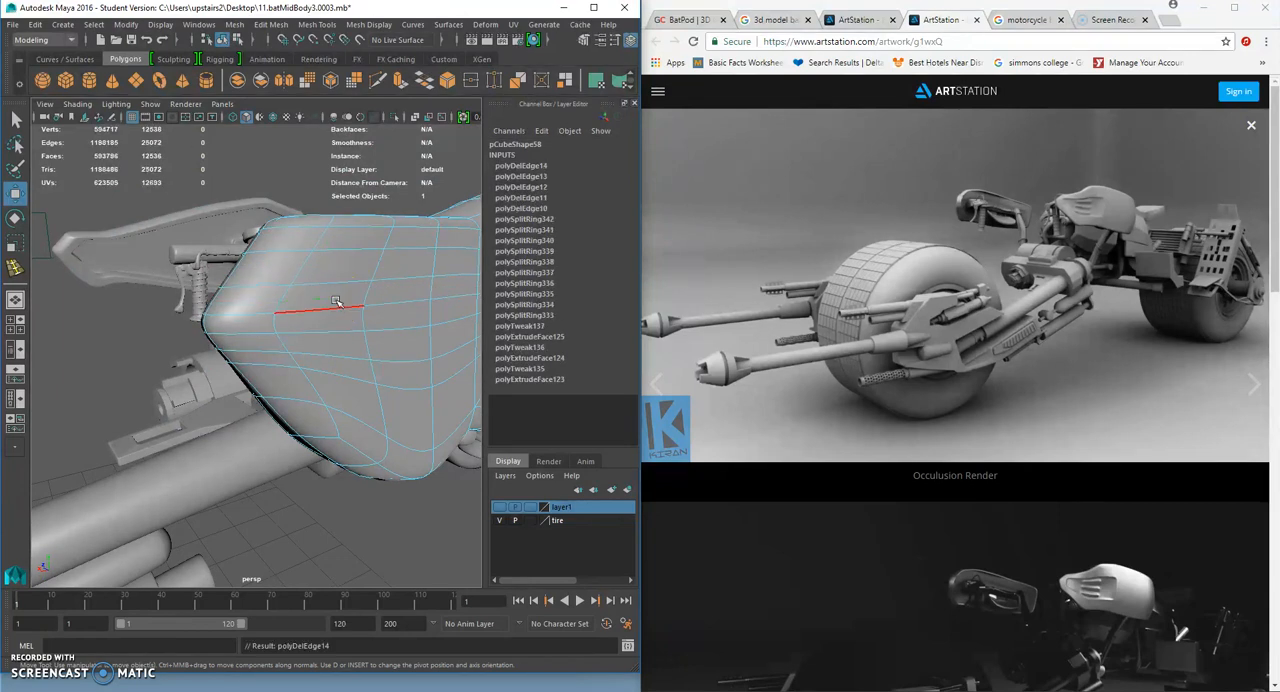
- Examine the smoothed shell together with the rest of the bike from several angles
scroll(346, 377, down, 5)
right_drag(345, 322, 396, 303)
alt+right_drag(402, 395, 412, 389)
alt+middle_drag(412, 389, 398, 388)
alt+drag(398, 388, 358, 386)
alt+right_drag(358, 386, 317, 393)
alt+drag(317, 393, 328, 381)
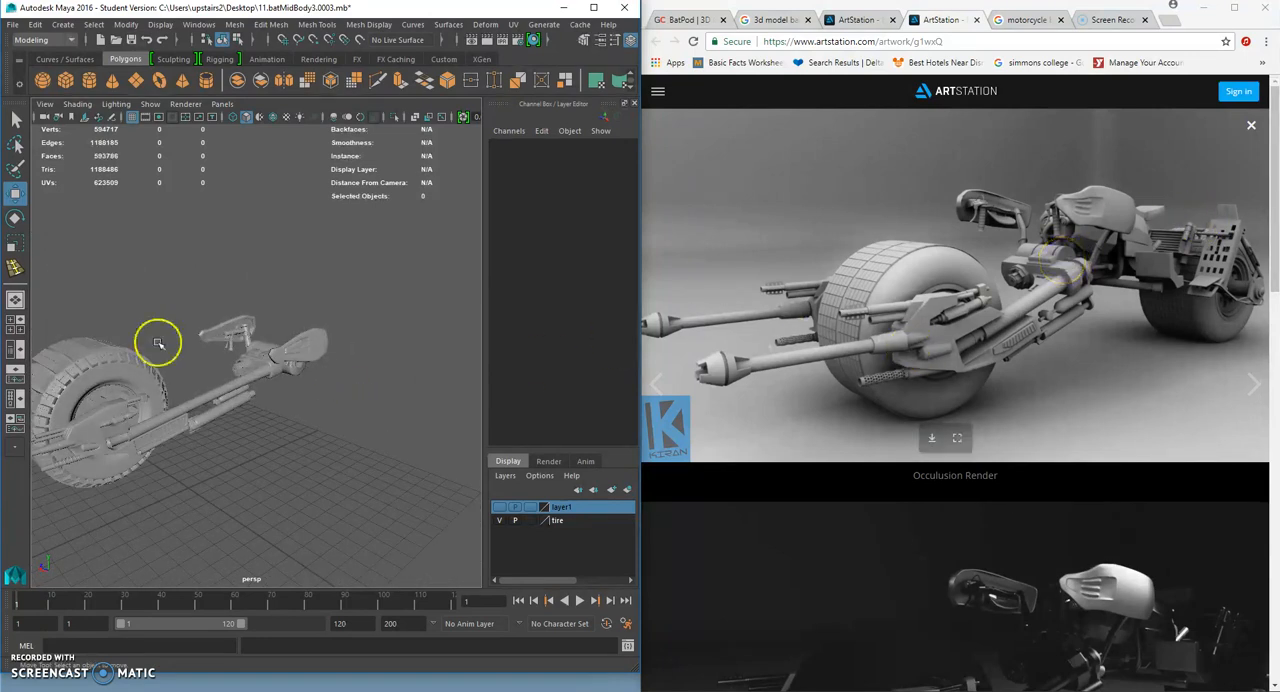
- Switch to Chrome and bring up the GrabCAD BatPod reference page
click(853, 20)
click(772, 21)
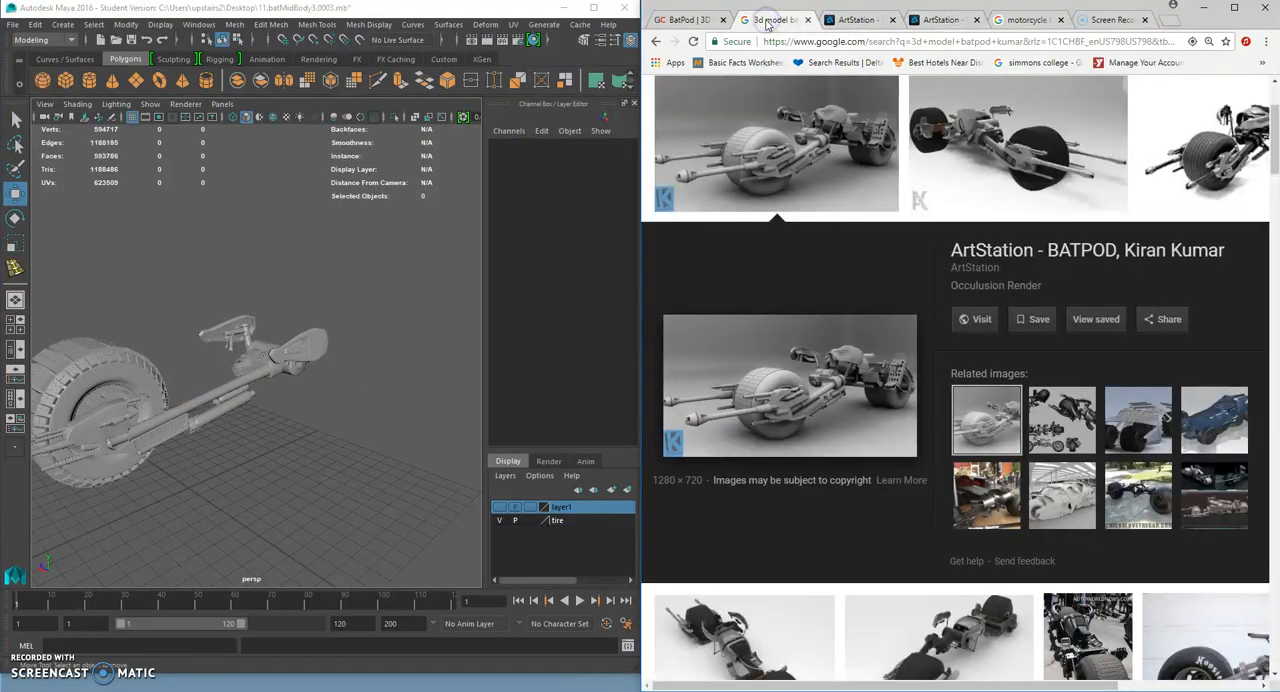
click(693, 21)
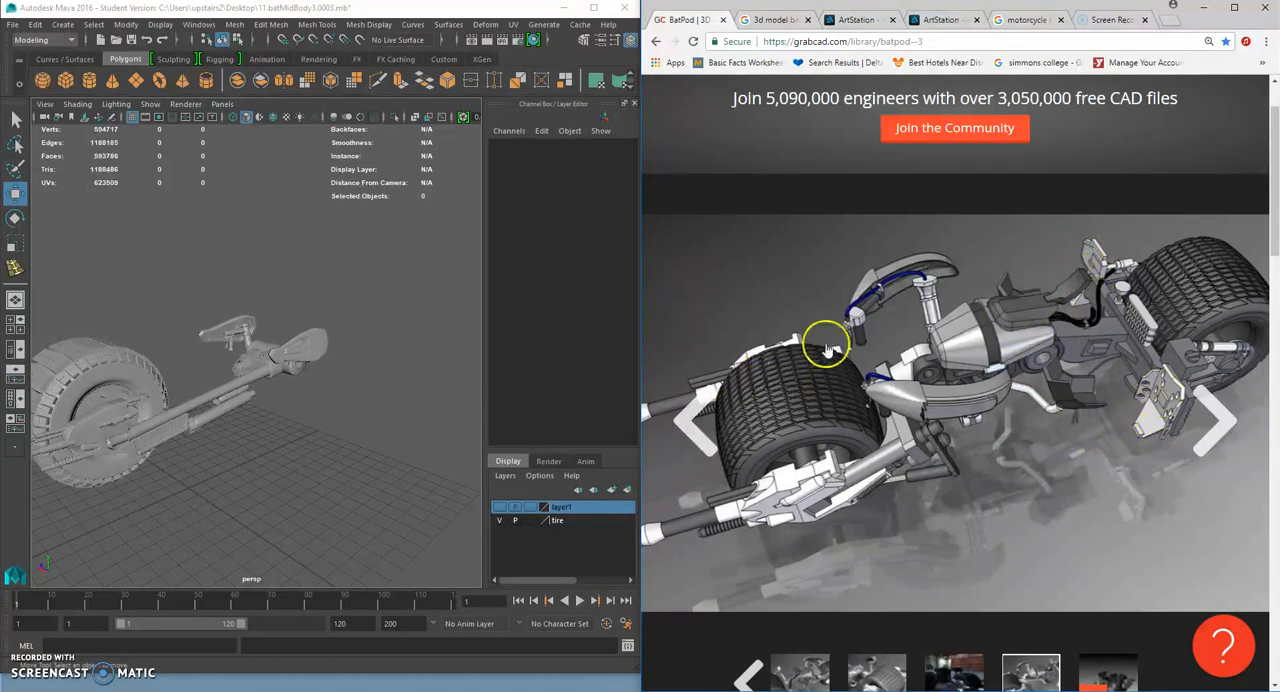
- Create a polygon cube and position it at about X -15.5, Y 8.6, Z 2.6, beyond the handlebar assembly
alt+right_drag(189, 332, 109, 351)
alt+drag(109, 351, 337, 370)
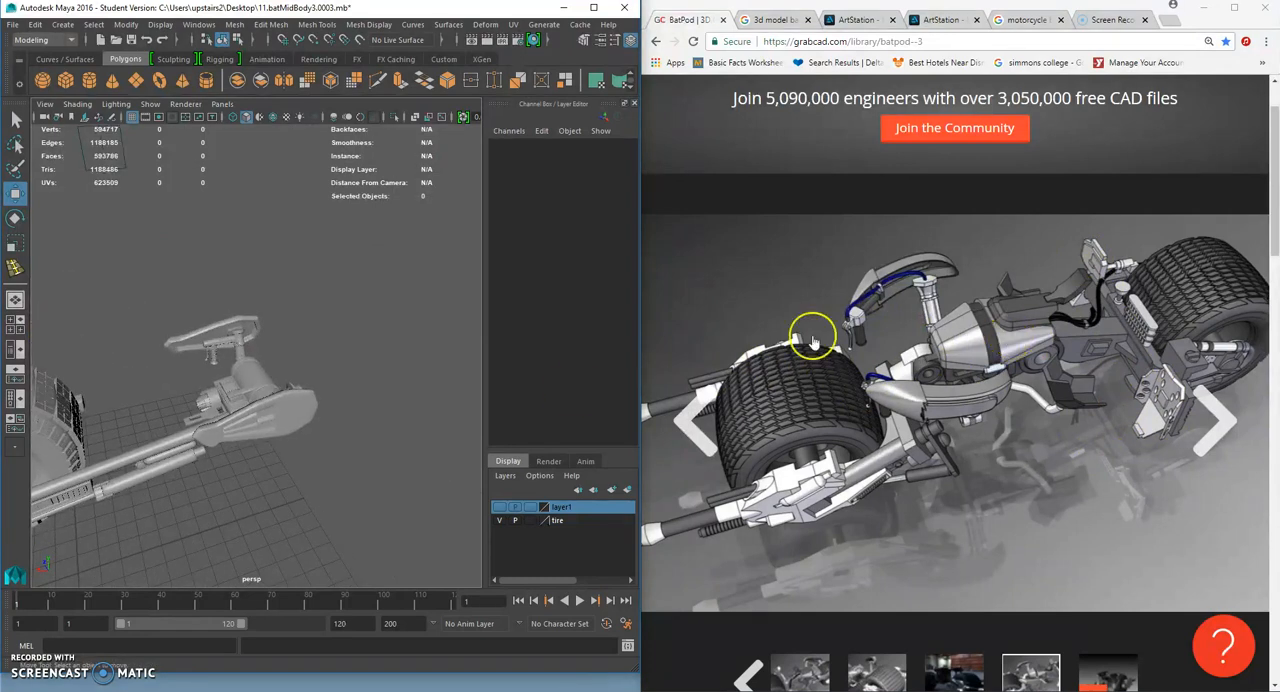
click(70, 88)
scroll(273, 326, down, 5)
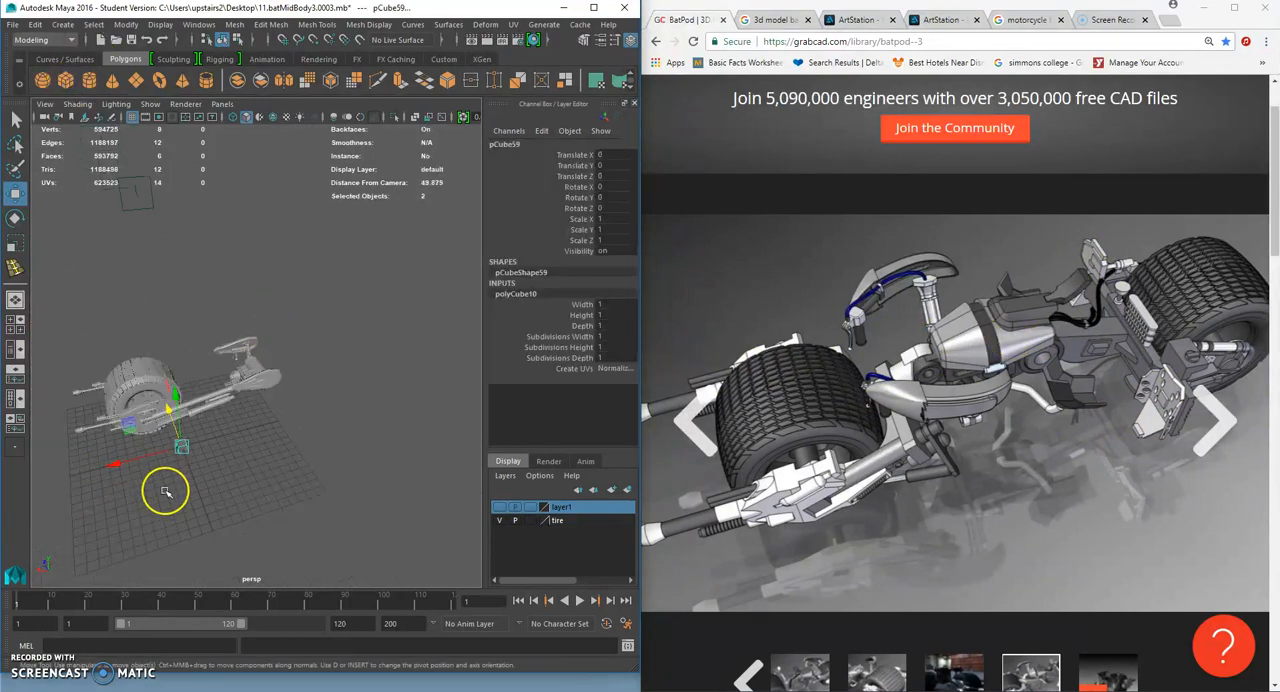
drag(135, 459, 263, 427)
drag(308, 362, 311, 299)
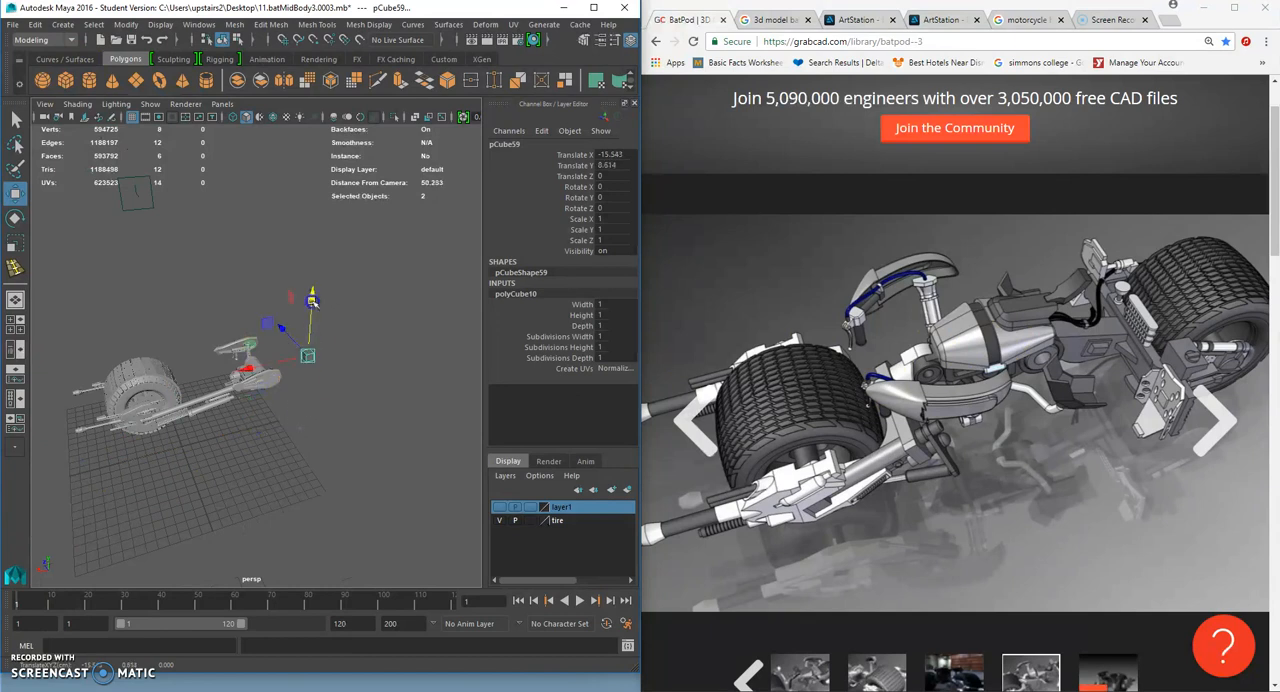
scroll(294, 353, up, 5)
alt+drag(294, 353, 305, 287)
alt+drag(300, 322, 271, 286)
- Scale the cube to about 5.4 in X and 2 in Z, and set its width, height and depth subdivisions to 3
key(r)
drag(609, 335, 614, 357)
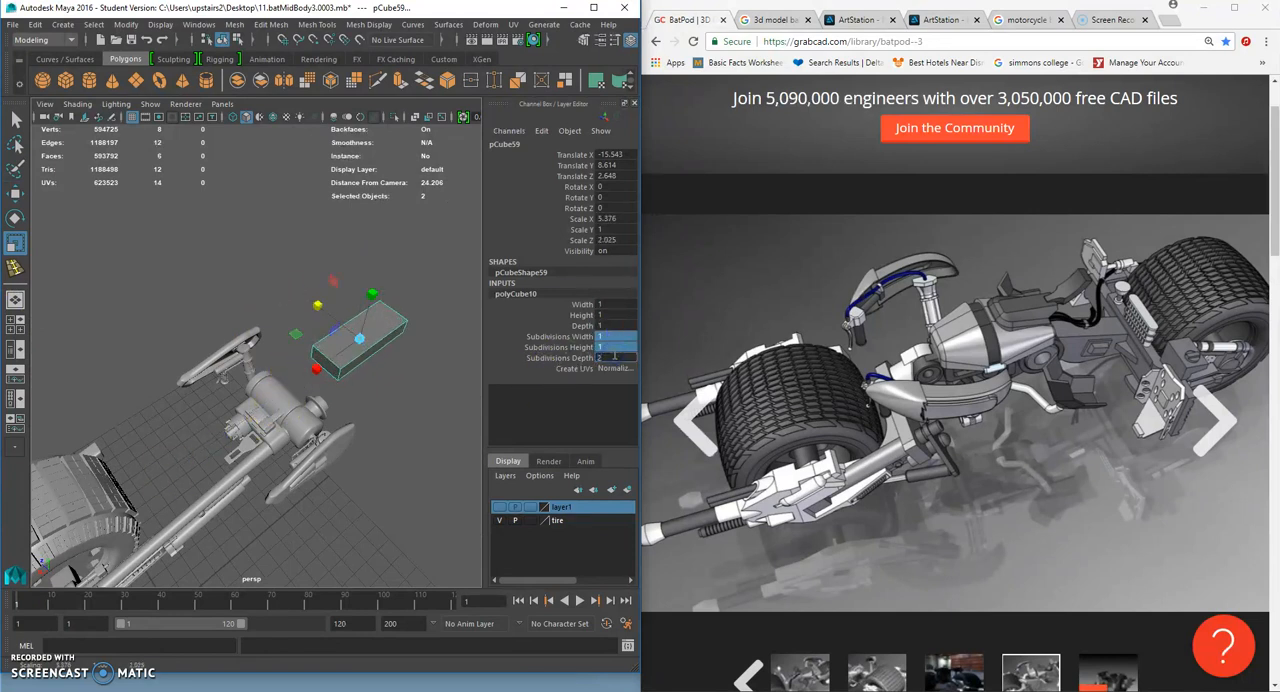
click(621, 336)
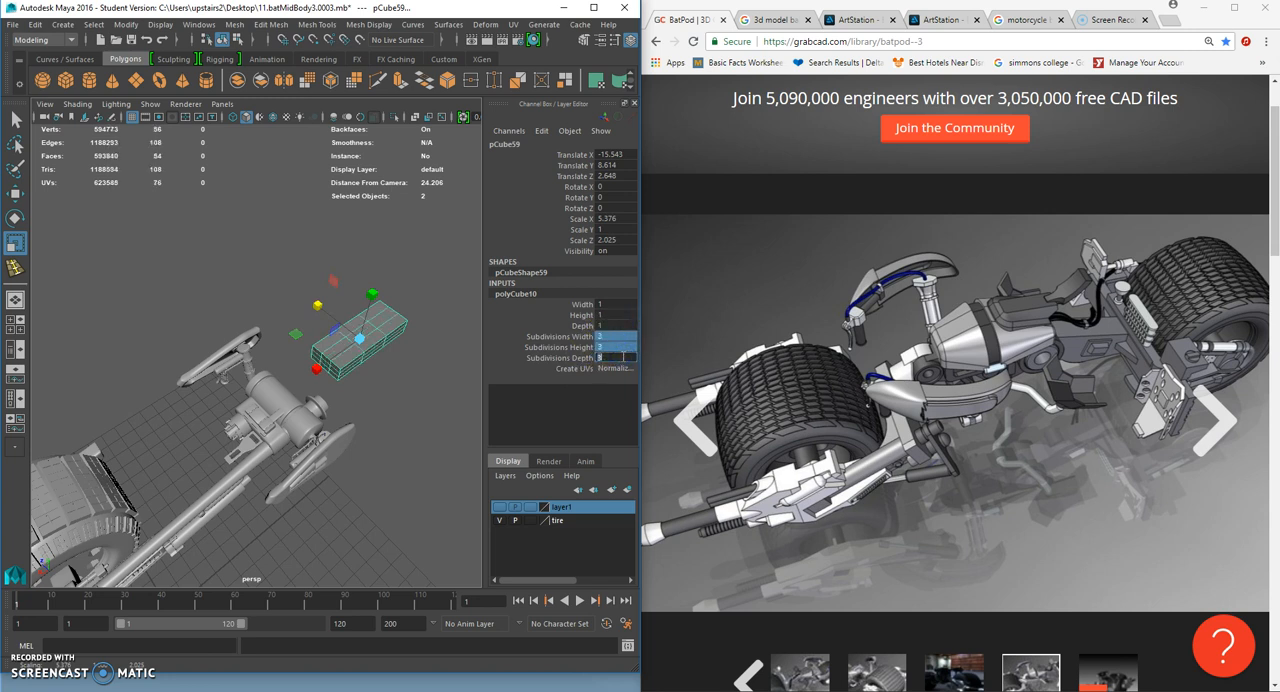
- Enlarge the block to about 7.4 by 1.9 by 3.8 and lower it to about Y 6.25
drag(319, 305, 310, 210)
click(8, 224)
key(w)
mouse_move(336, 309)
mouse_down()
mouse_move(349, 357)
mouse_move(335, 305)
mouse_move(347, 308)
mouse_up()
click(15, 243)
click(322, 302)
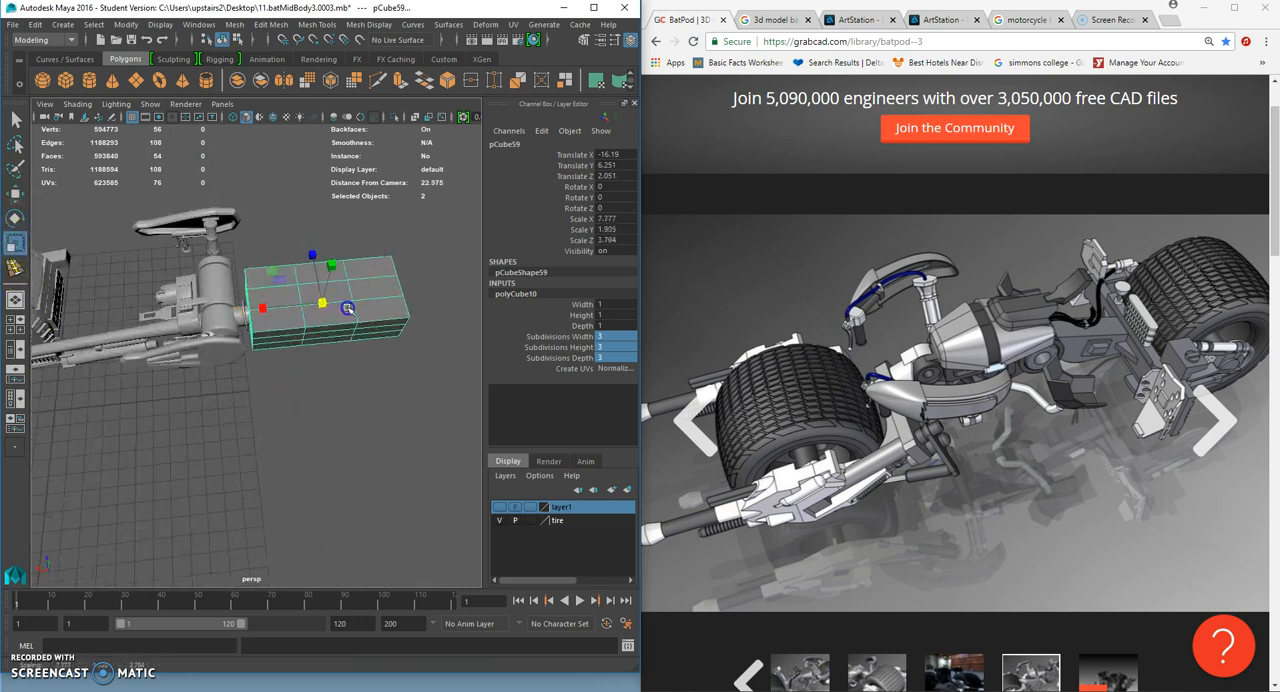
- Shift the block to sit just behind the handlebar assembly and check its placement against the bike from several sides
click(15, 196)
drag(250, 309, 268, 306)
scroll(294, 370, down, 5)
alt+drag(294, 370, 354, 317)
scroll(354, 318, up, 3)
click(354, 318)
alt+drag(257, 308, 284, 292)
click(260, 277)
drag(205, 288, 198, 282)
click(300, 346)
scroll(308, 350, up, 5)
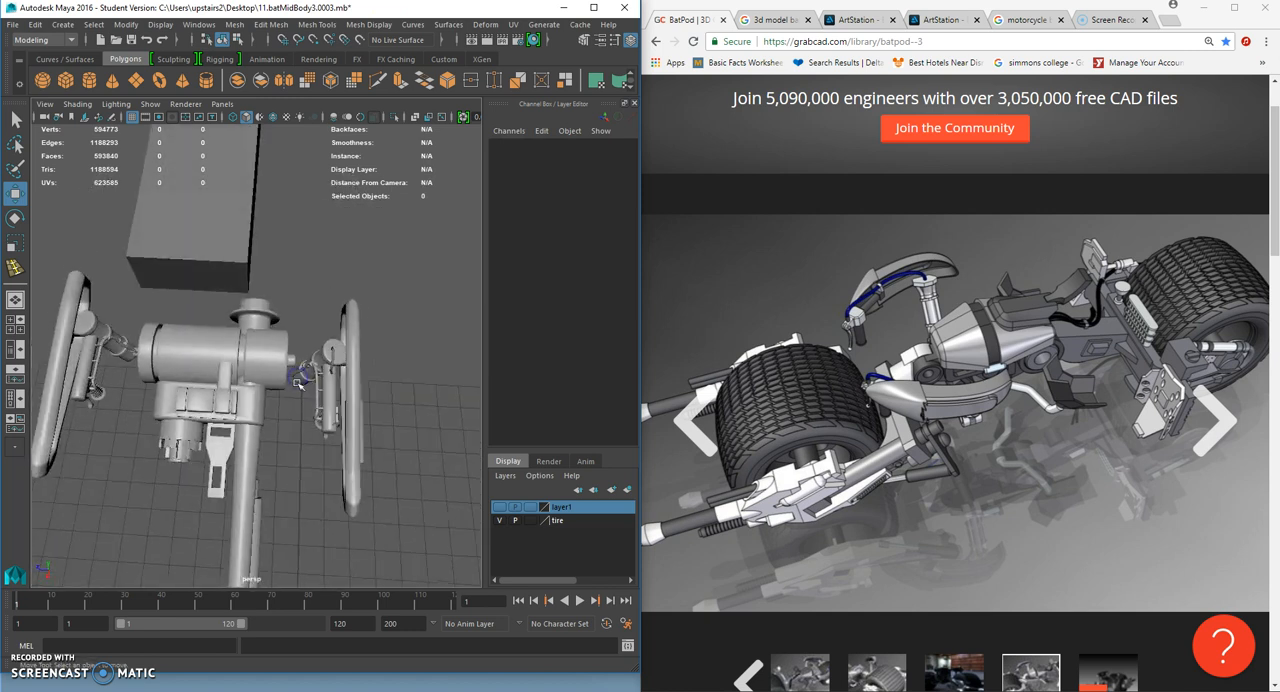
- Move the block sideways to line up with the cylindrical body between the two handlebars
alt+drag(304, 385, 203, 370)
click(223, 377)
drag(333, 343, 280, 320)
click(14, 244)
click(13, 191)
click(187, 312)
scroll(301, 382, up, 3)
- Select the vertices at the block's end nearest the cylinder and scale them inward to taper that end
scroll(280, 320, down, 3)
alt+middle_drag(282, 322, 323, 370)
alt+drag(323, 370, 310, 286)
right_drag(308, 280, 255, 283)
alt+drag(258, 286, 267, 329)
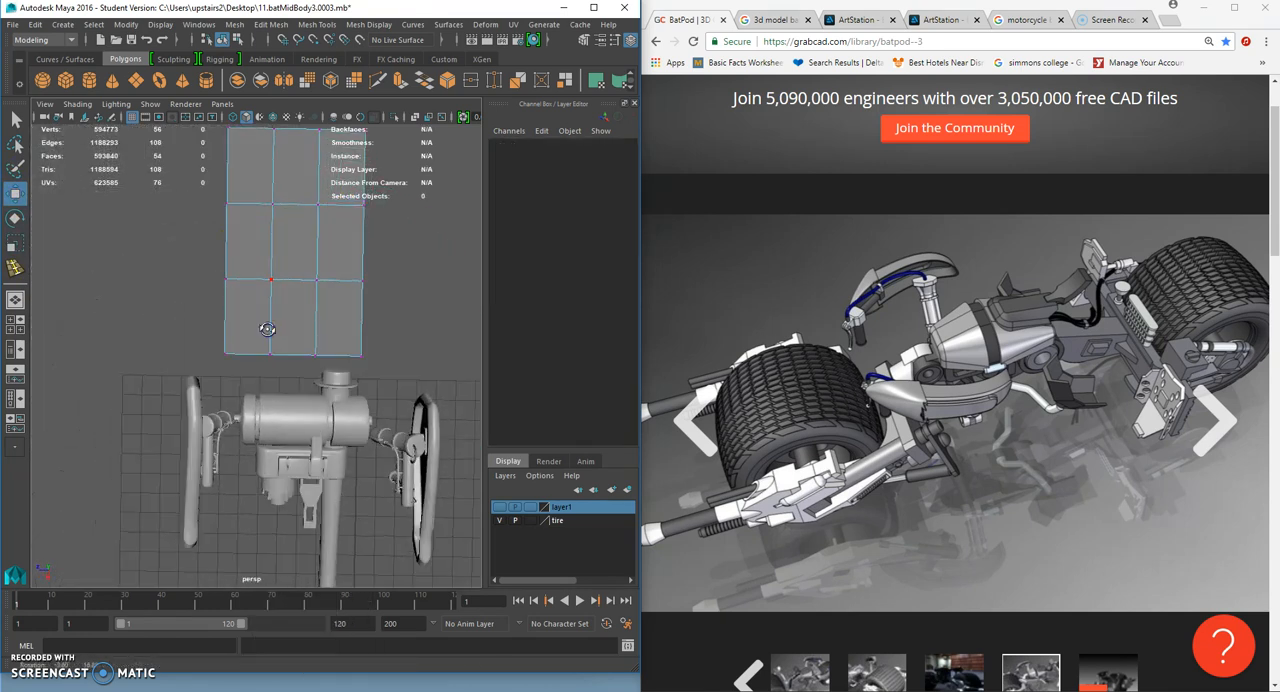
drag(409, 375, 410, 376)
key(r)
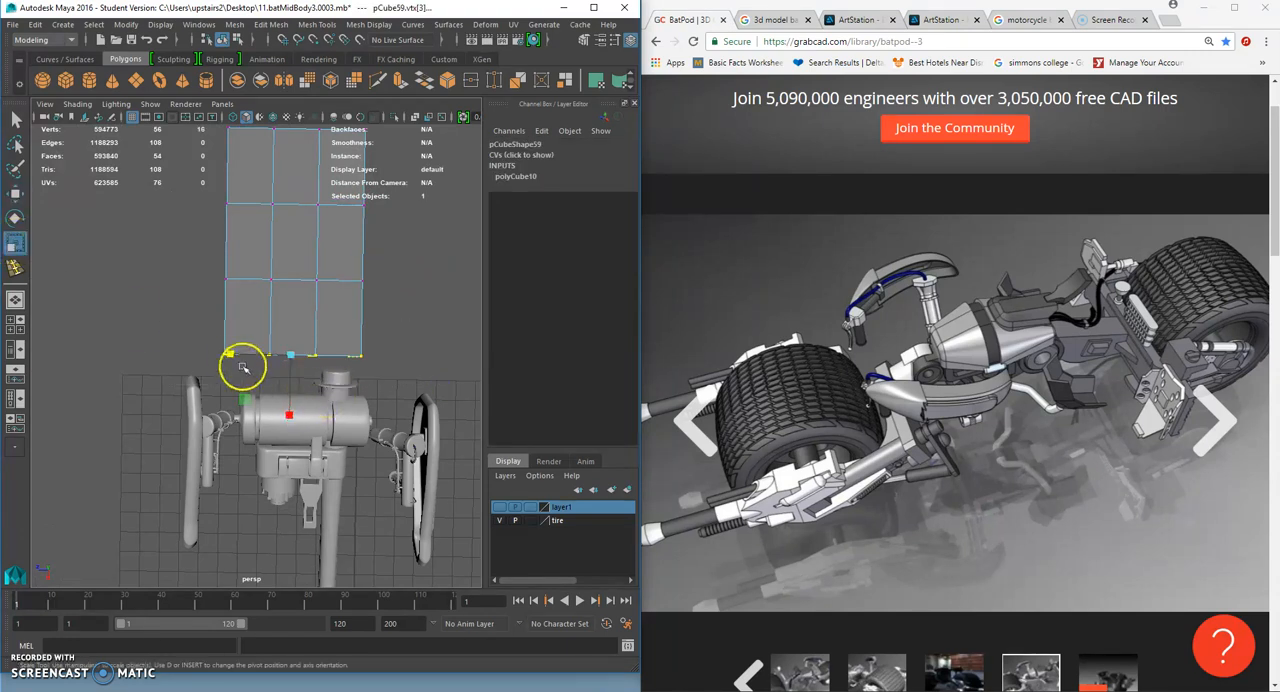
alt+drag(262, 360, 437, 294)
- Select the vertices at the block's far end and scale them inward across the width
alt+drag(335, 386, 326, 411)
alt+middle_drag(326, 411, 290, 392)
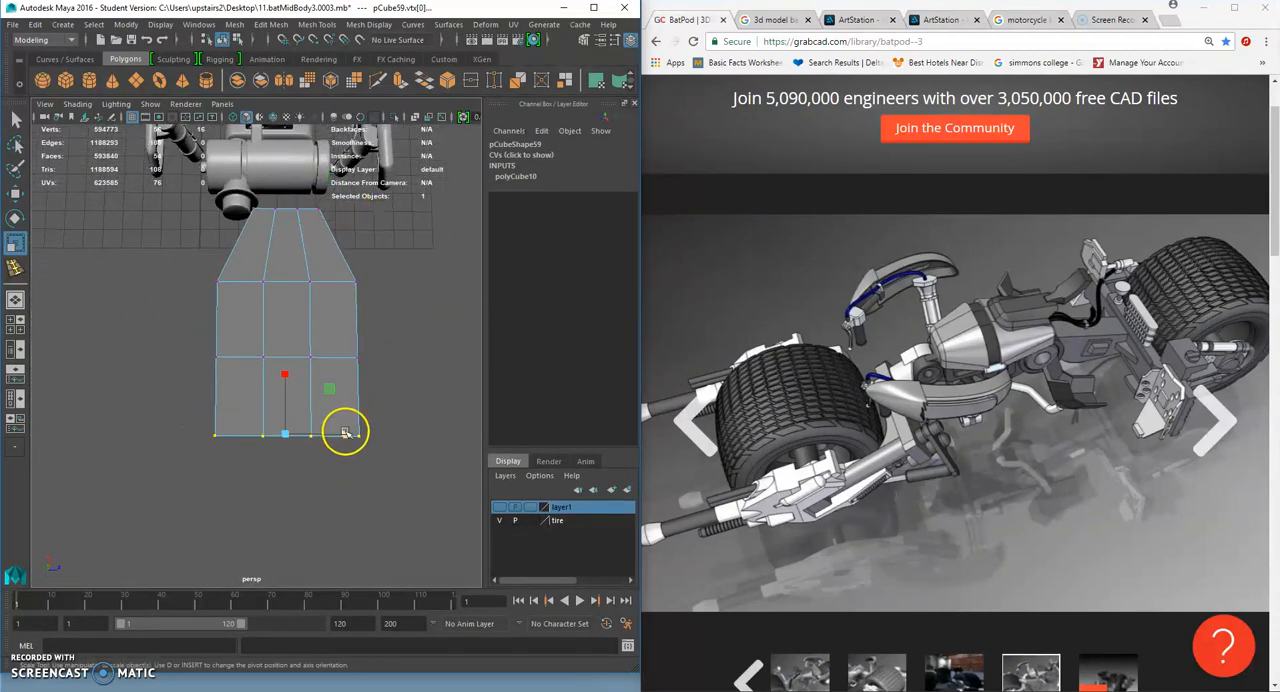
drag(346, 434, 328, 429)
- Delete the upper of the two horizontal edge loops around the block's sides and raise the remaining loop to mid-height
mouse_move(276, 349)
alt+mouse_down()
mouse_move(309, 251)
mouse_move(261, 411)
mouse_move(301, 352)
alt+mouse_up()
right_drag(293, 320, 298, 279)
click(292, 354)
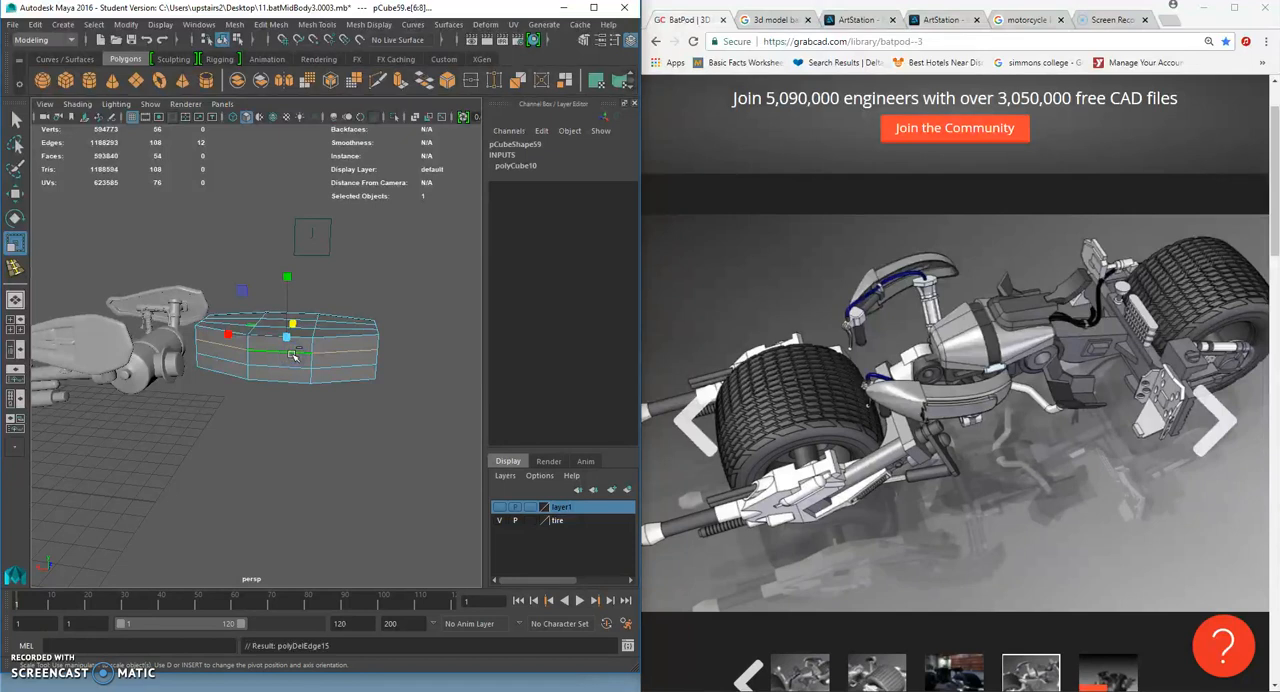
key(Delete)
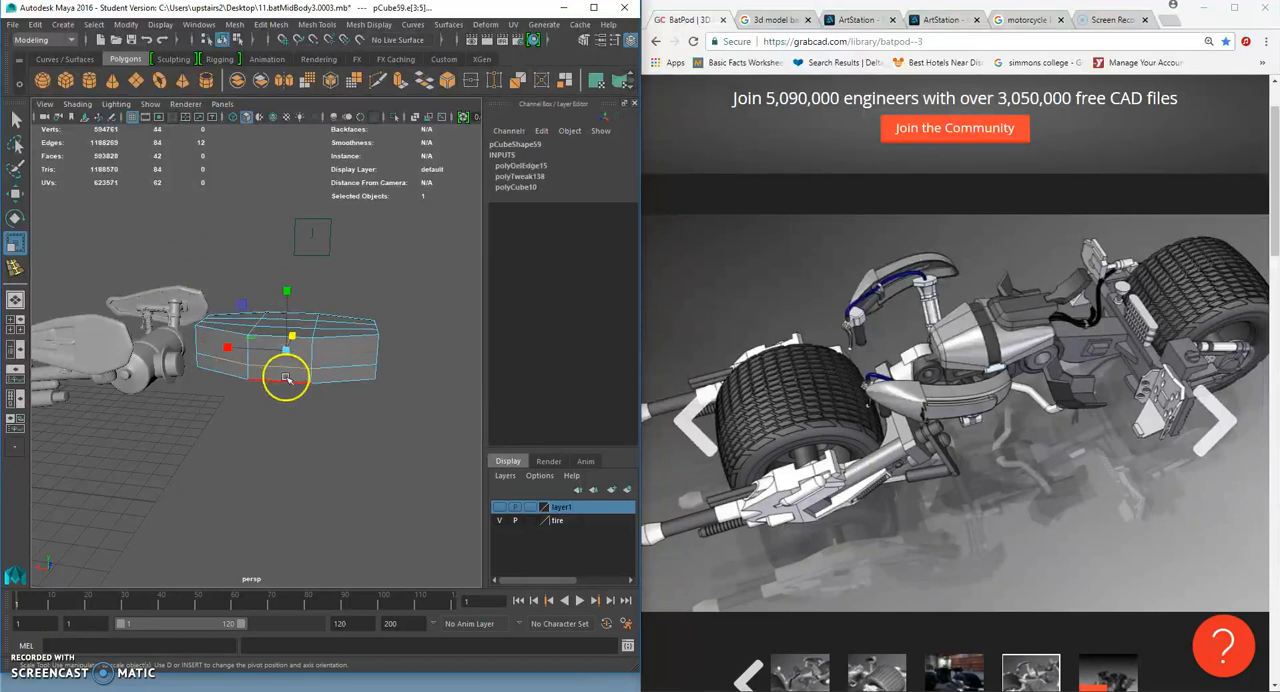
alt+drag(286, 378, 351, 343)
click(15, 194)
drag(289, 290, 289, 284)
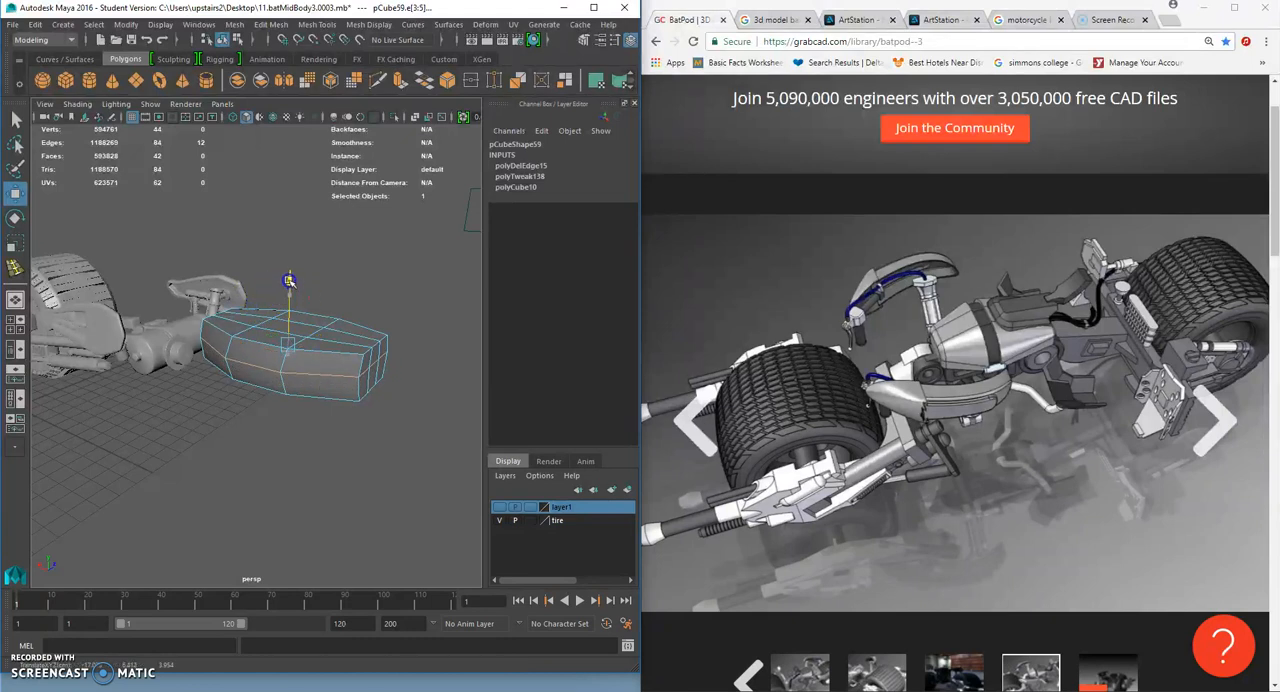
- Pull the middle horizontal edges at both tapered ends of the block outward to give each end a shallow point
alt+drag(363, 370, 290, 360)
alt+right_drag(290, 360, 314, 363)
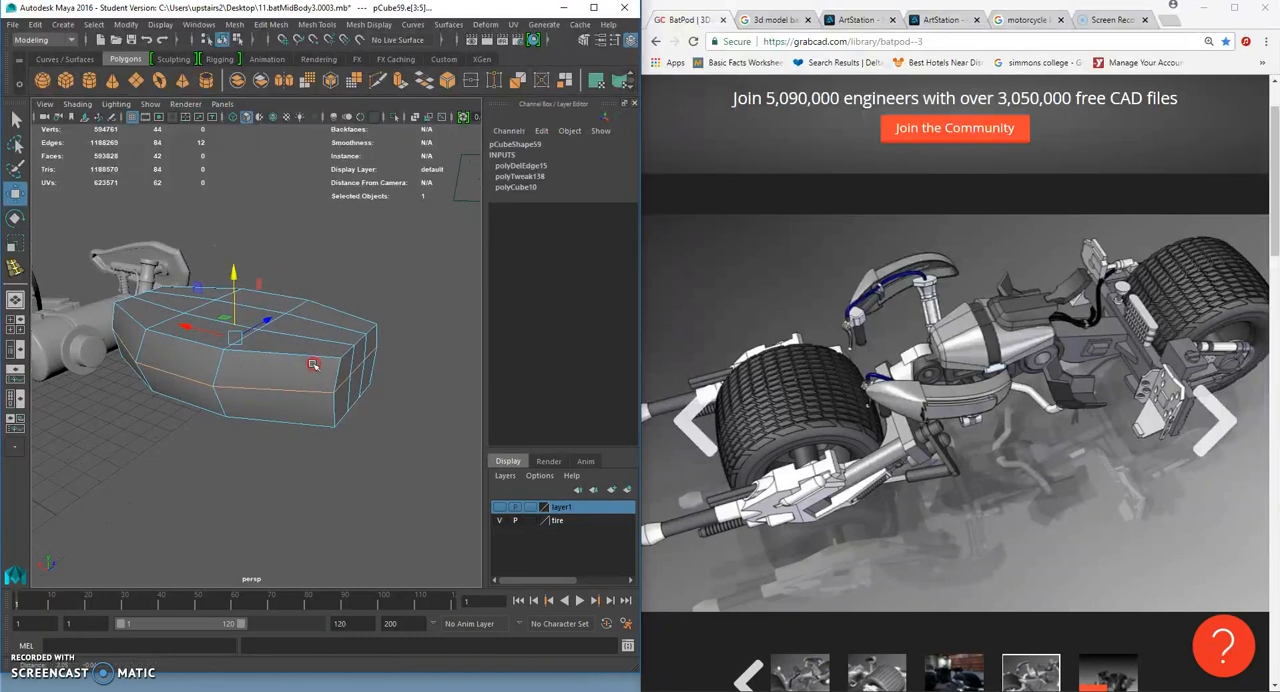
alt+middle_drag(385, 391, 317, 383)
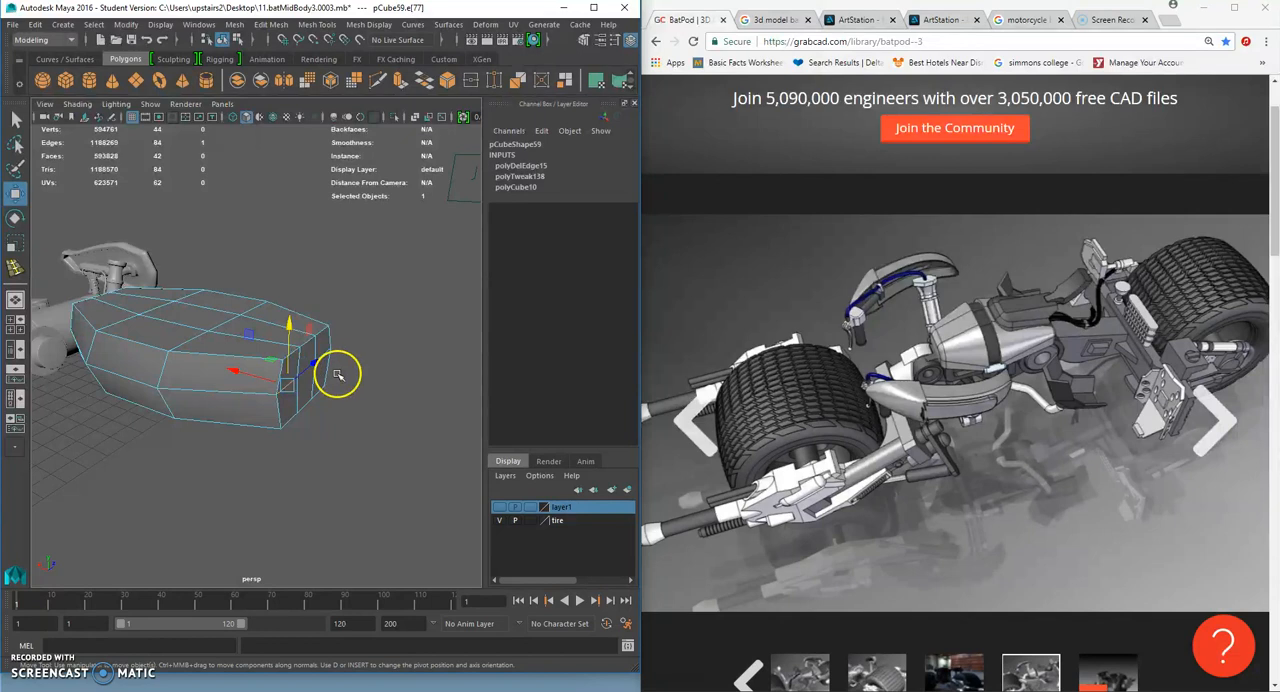
key(q)
key(w)
alt+drag(300, 366, 283, 368)
alt+drag(148, 356, 101, 397)
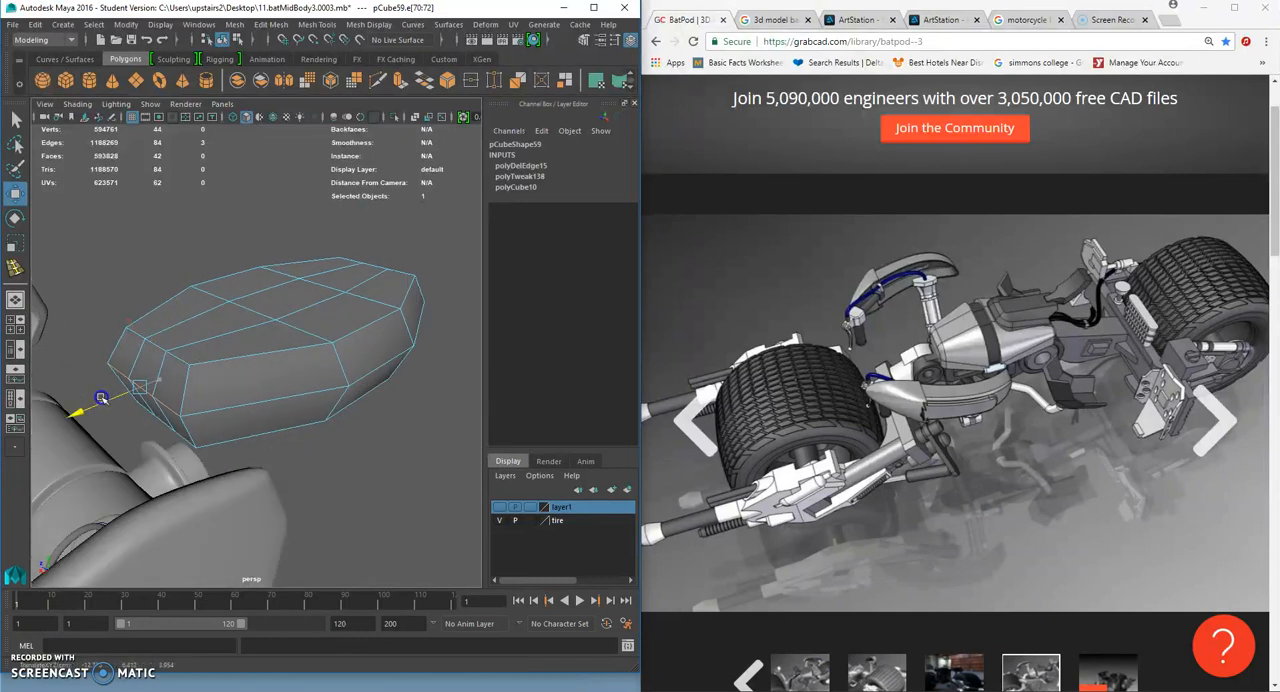
- Insert two edge loops across the middle section of the block to mark out a narrow band
alt+drag(366, 357, 305, 375)
click(318, 24)
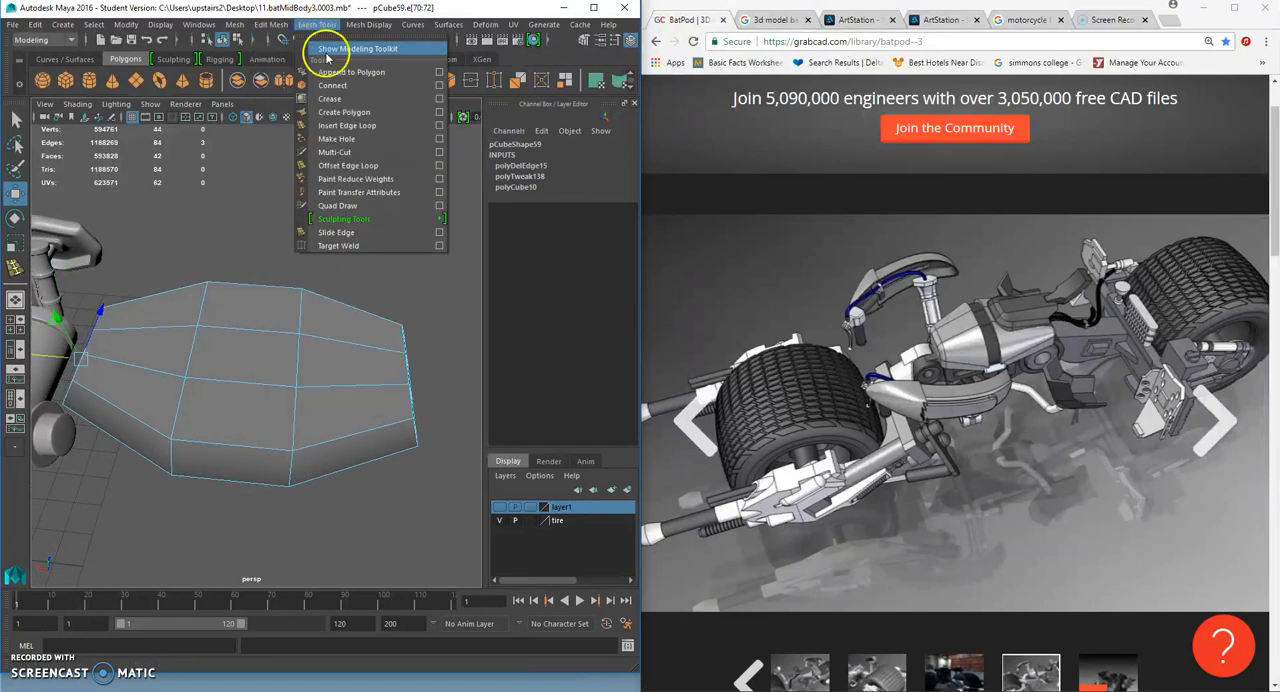
click(369, 126)
click(226, 381)
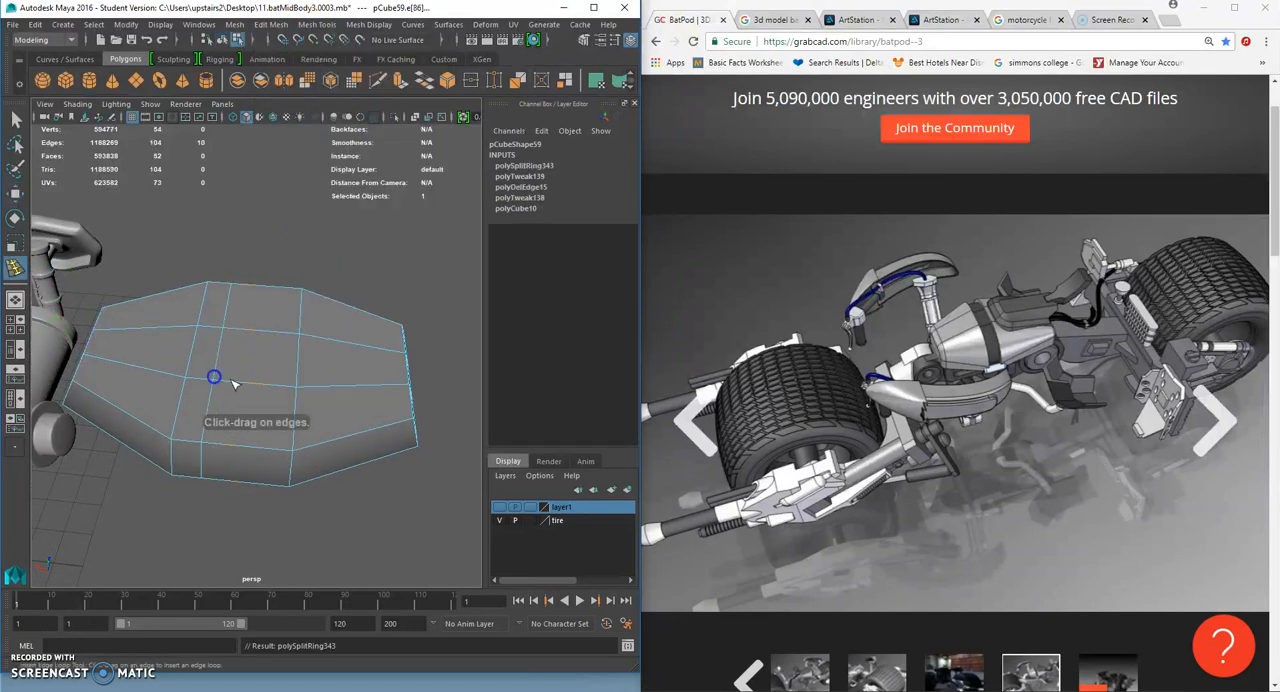
drag(240, 380, 262, 391)
- Select the ring of faces in the block's middle band and extrude it inward with a local Z translation of -0.555
click(16, 119)
right_drag(237, 297, 241, 332)
alt+drag(246, 326, 248, 284)
double_click(256, 362)
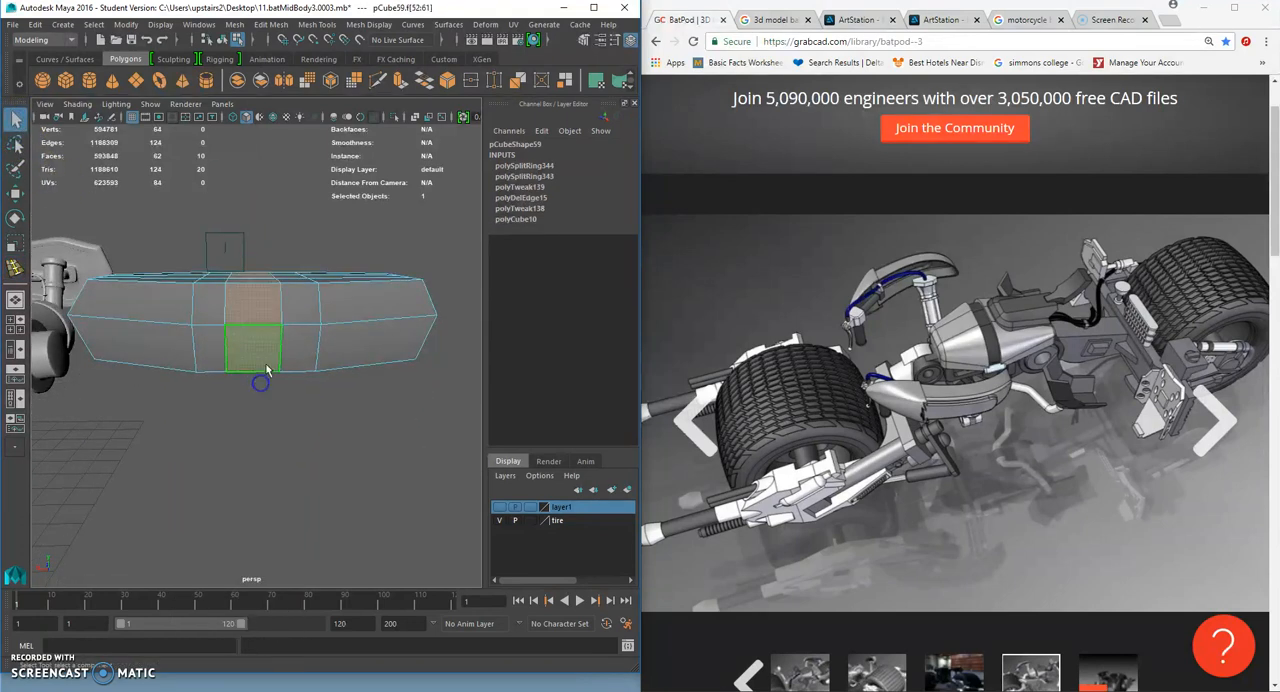
alt+drag(256, 362, 252, 336)
key(ctrl+e)
alt+drag(223, 437, 249, 346)
key(ctrl+z)
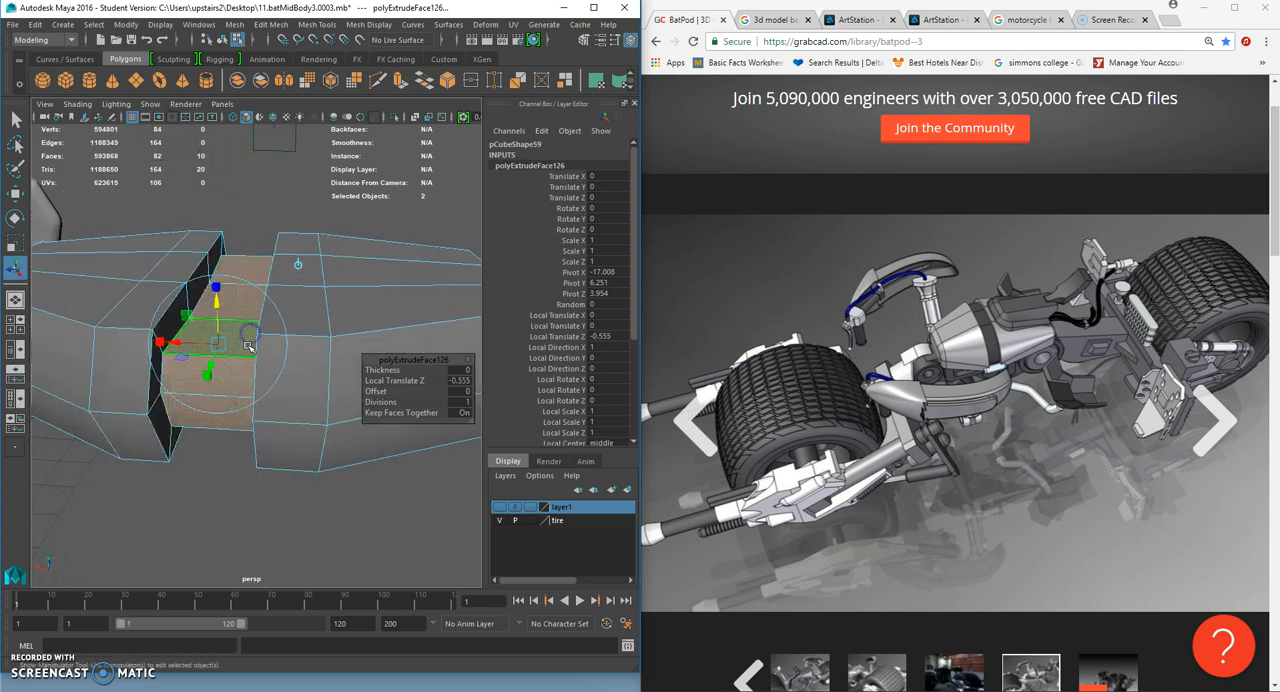
click(368, 188)
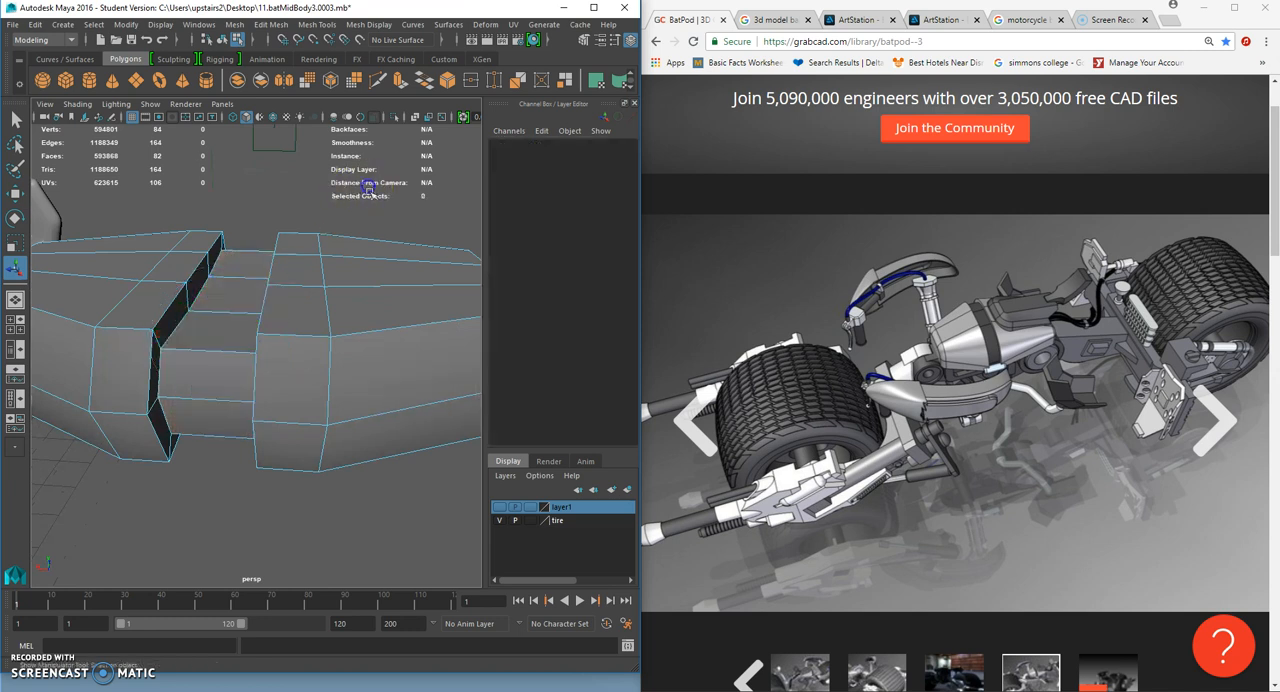
- Insert six supporting edge loops along the walls and floor of the recessed channel
click(313, 25)
click(366, 124)
scroll(212, 312, up, 3)
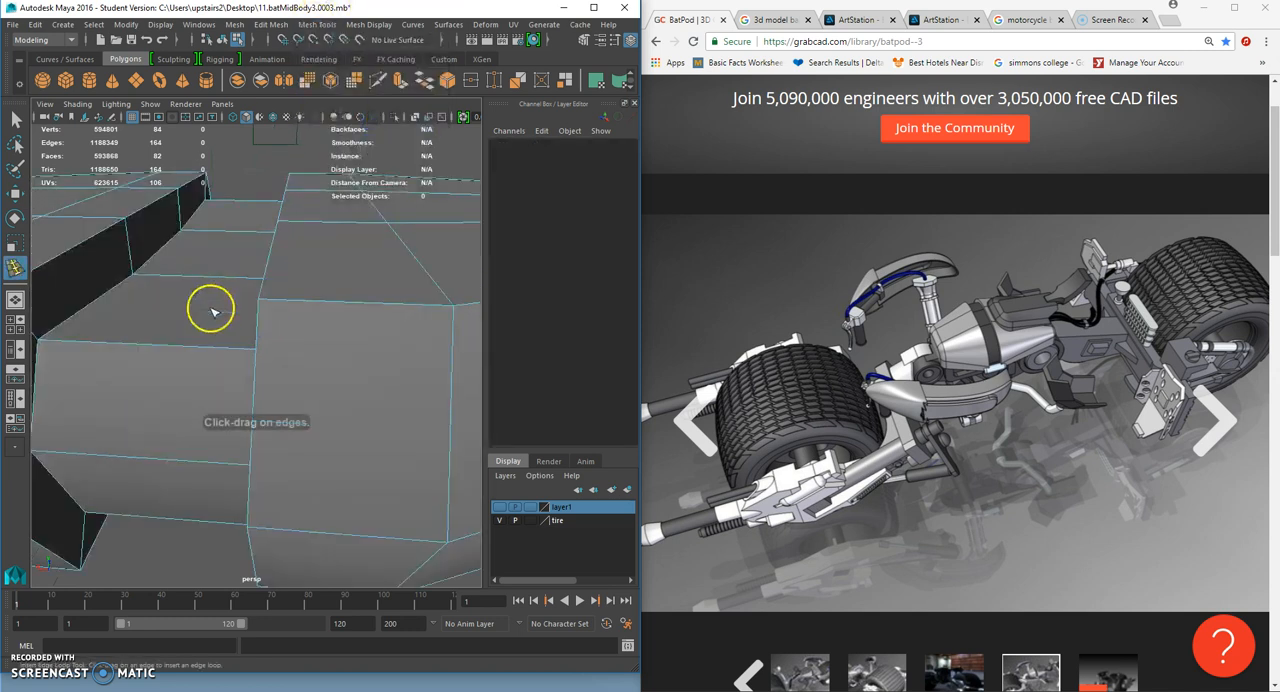
drag(143, 268, 156, 338)
click(134, 270)
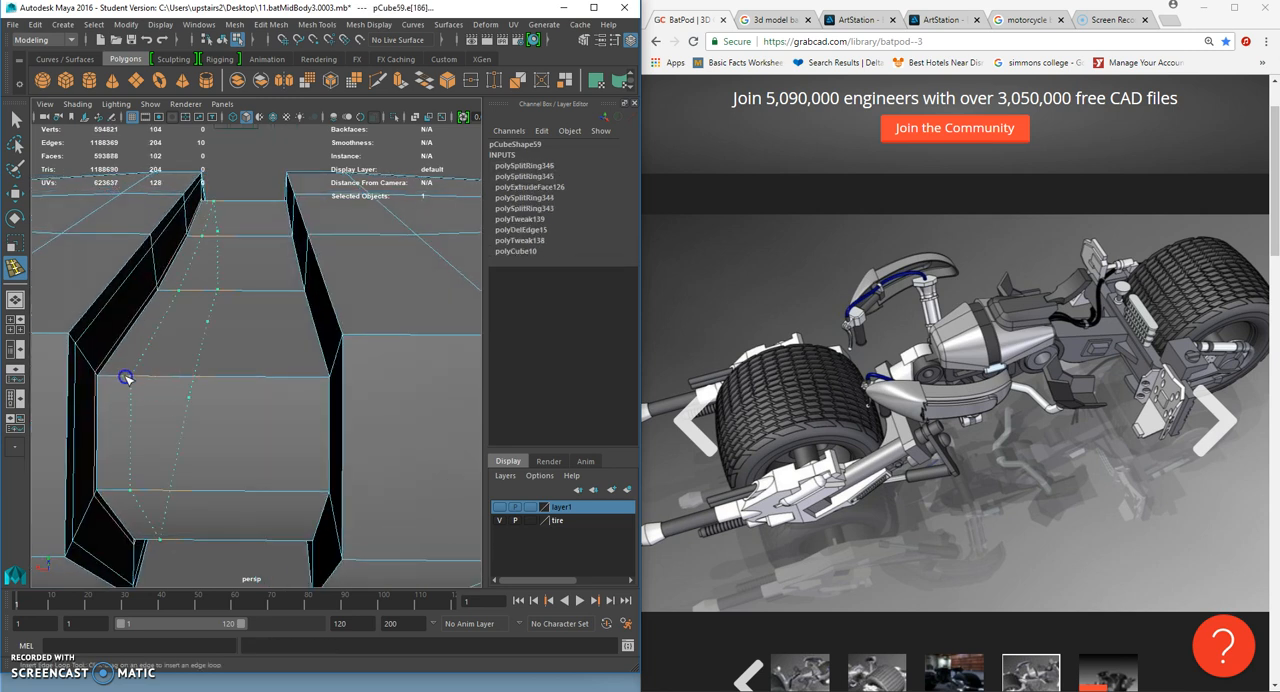
click(126, 377)
click(315, 394)
alt+drag(315, 394, 279, 341)
click(358, 248)
click(357, 268)
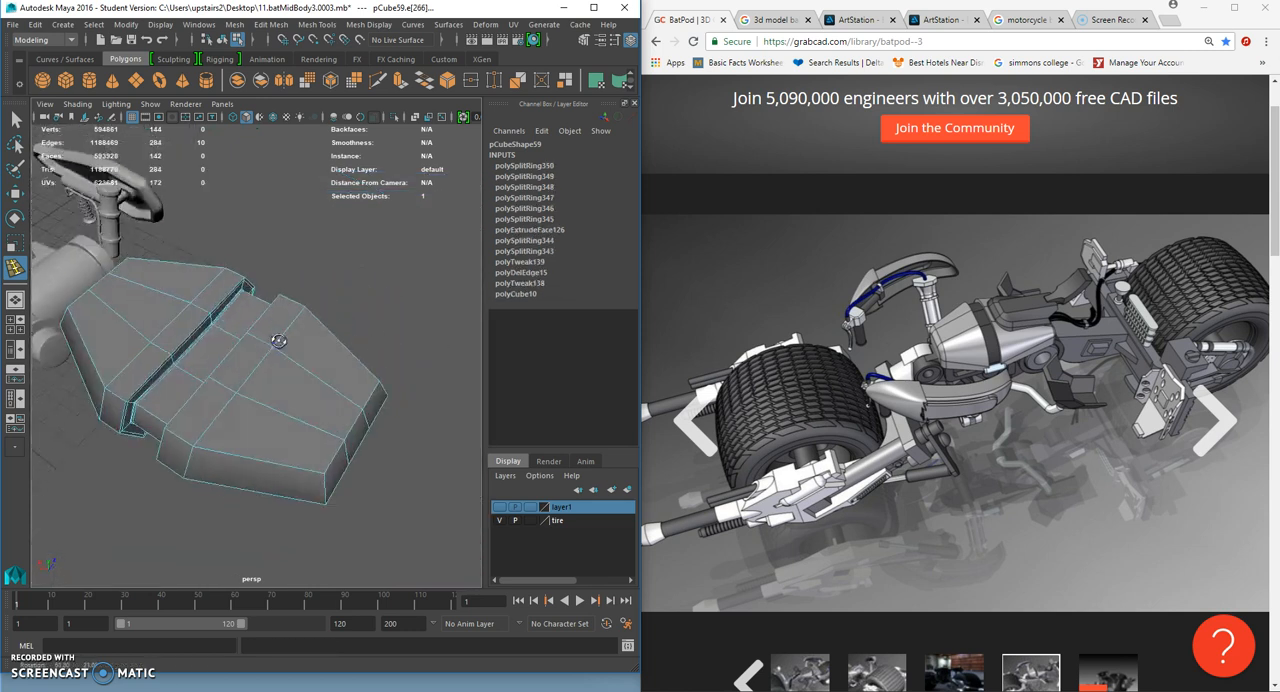
- Preview the block smoothed, inspect it beside the rest of the bike, and return to the unsmoothed display
key(3)
click(15, 121)
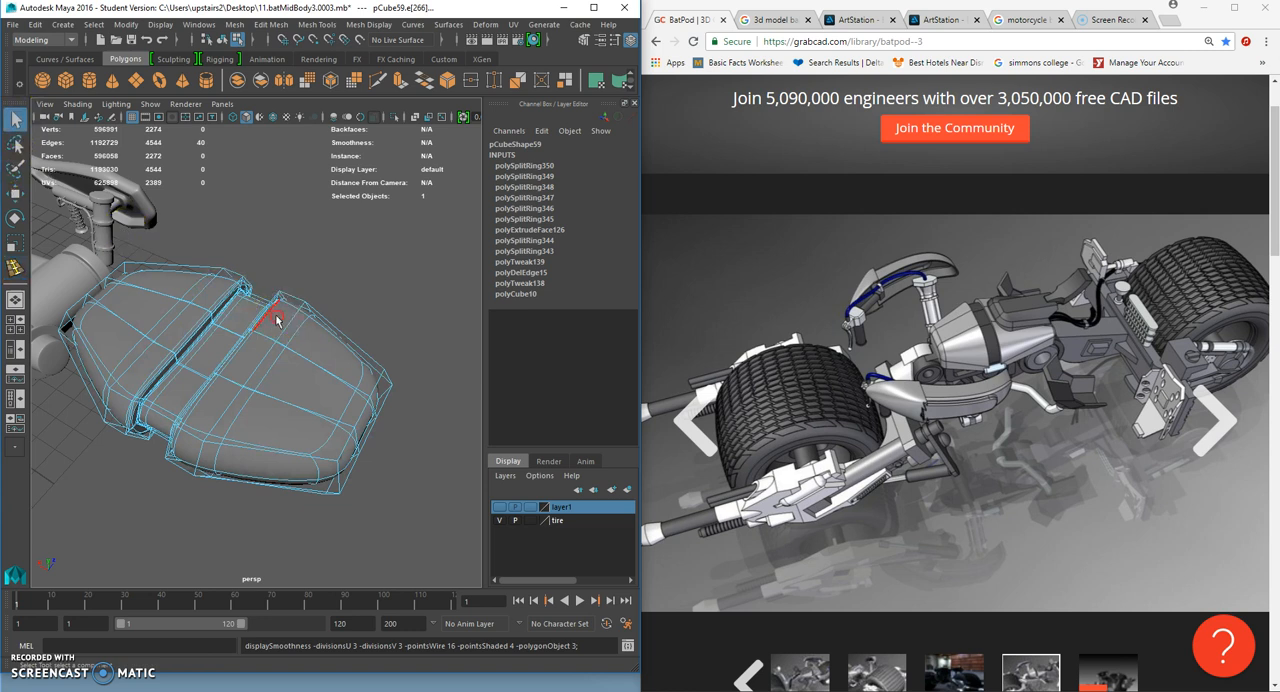
right_drag(278, 316, 322, 287)
click(322, 287)
scroll(325, 305, down, 4)
alt+drag(325, 307, 239, 350)
click(266, 342)
scroll(270, 342, up, 4)
key(1)
- Examine the block against the handlebars and wheel in the side view, then return to the perspective view
right_drag(238, 320, 192, 333)
alt+drag(192, 336, 241, 374)
scroll(239, 344, up, 3)
key(space)
alt+middle_drag(239, 371, 400, 369)
key(space)
drag(263, 357, 296, 362)
scroll(296, 366, down, 8)
scroll(262, 360, up, 8)
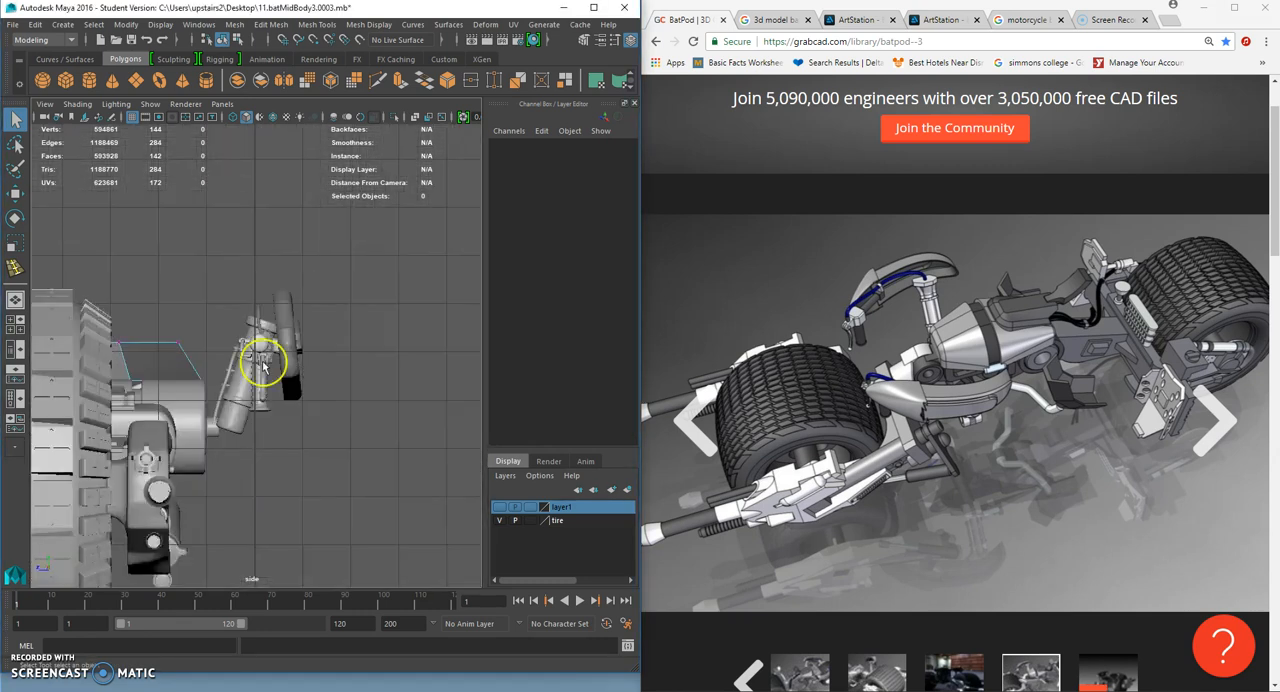
key(space)
- Select the vertices of one inner lengthwise row on the block's top, including inside the channel, and deselect those underneath
drag(355, 360, 251, 520)
click(253, 519)
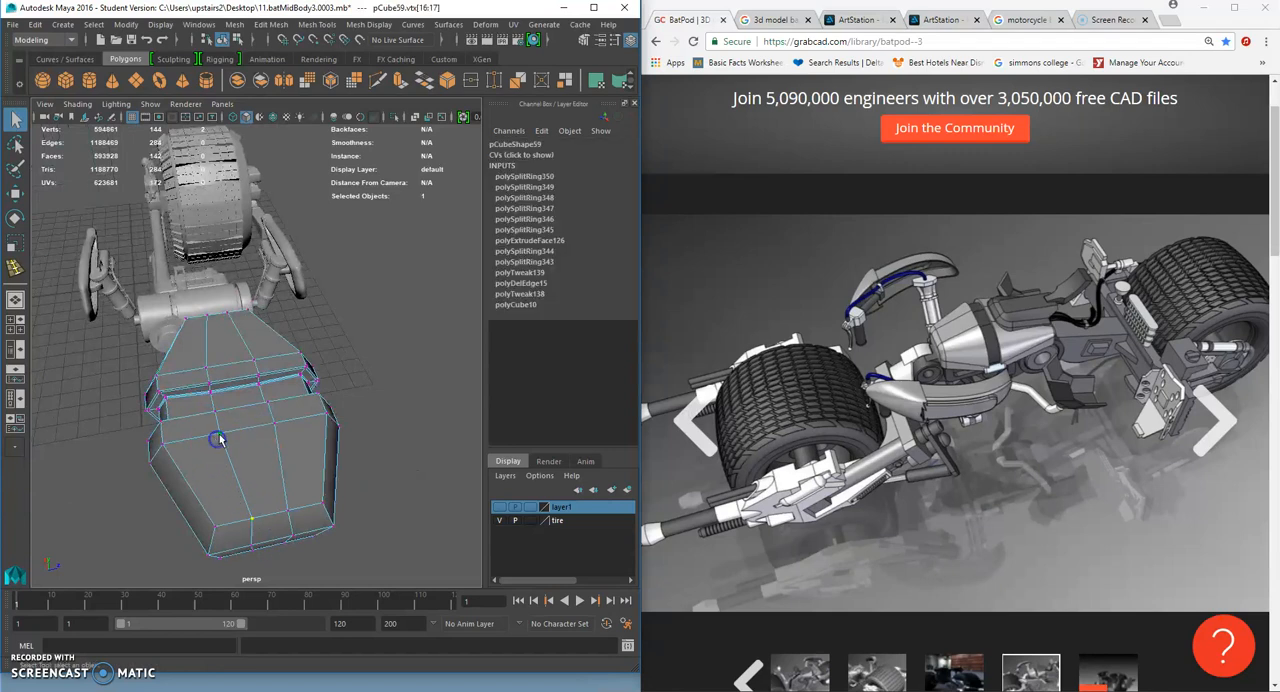
scroll(220, 440, up, 3)
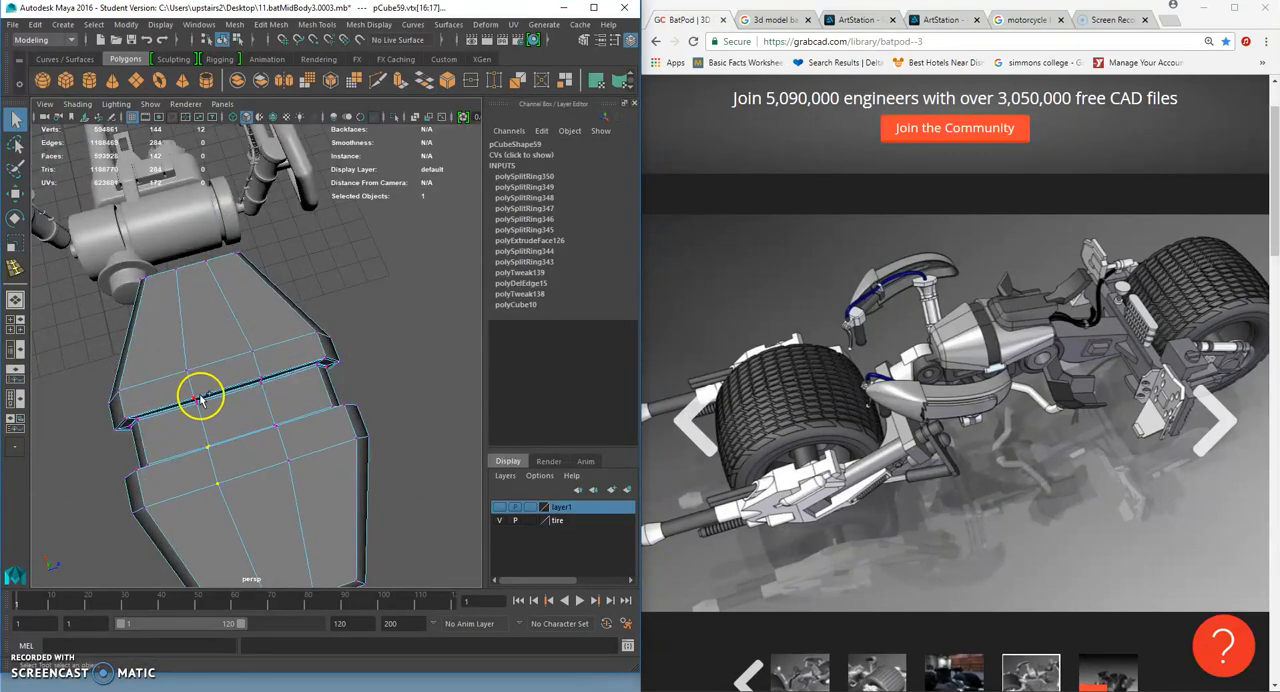
alt+drag(166, 299, 126, 354)
alt+drag(256, 378, 197, 362)
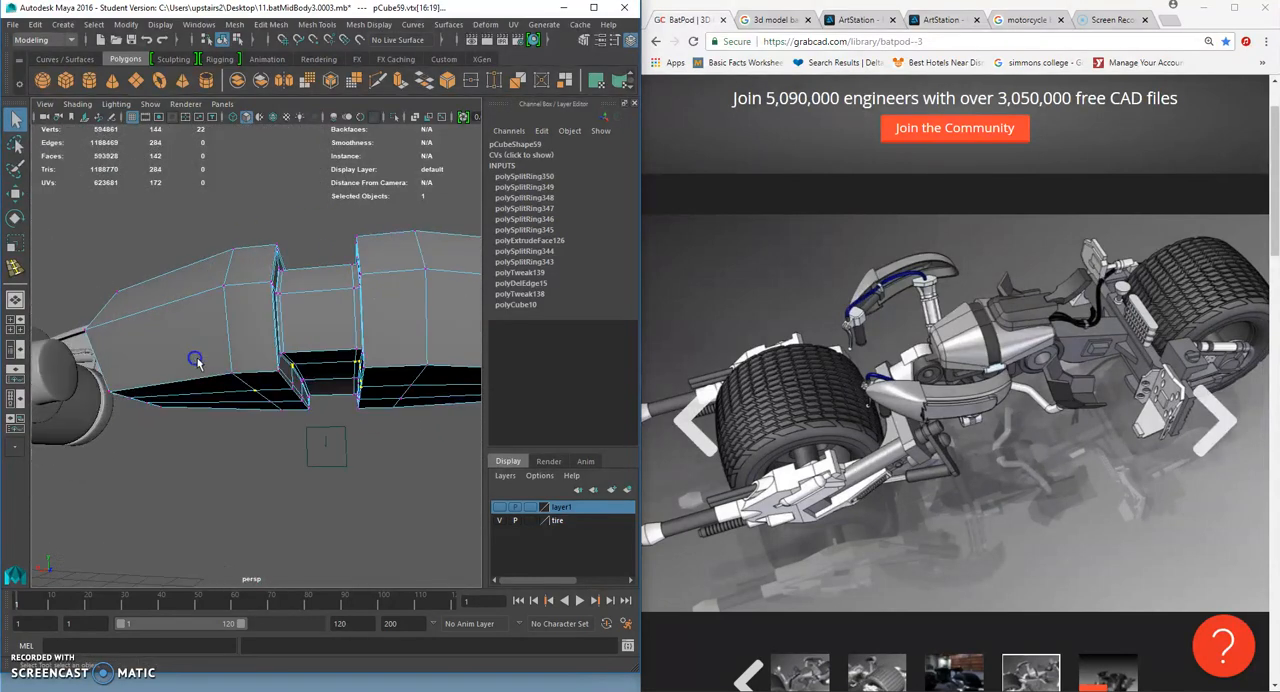
ctrl+drag(408, 457, 410, 459)
alt+drag(373, 345, 366, 386)
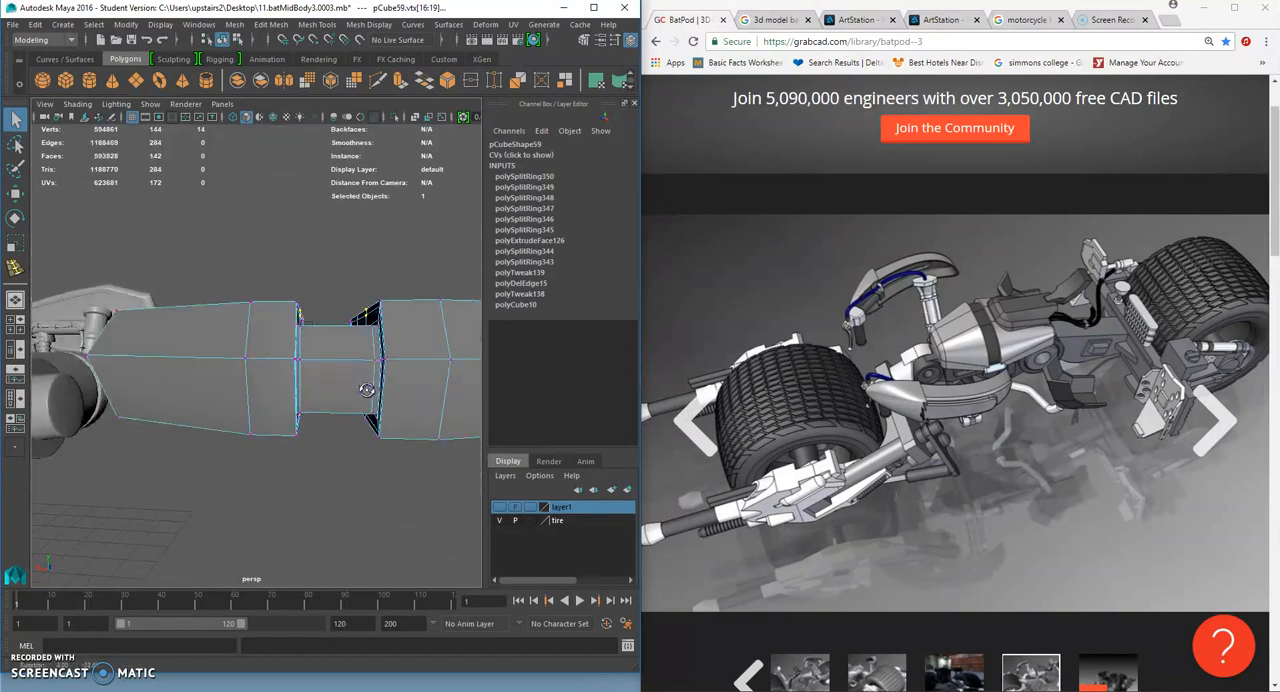
scroll(366, 387, down, 3)
scroll(366, 387, down, 2)
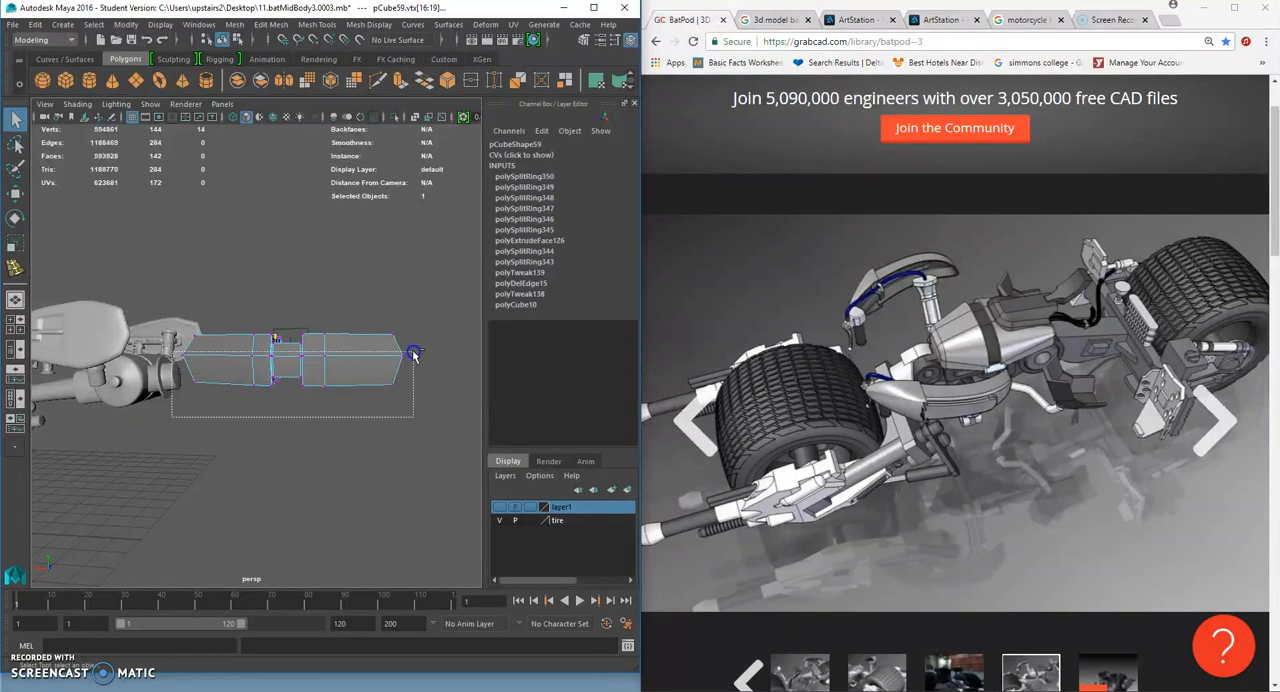
alt+drag(419, 351, 309, 403)
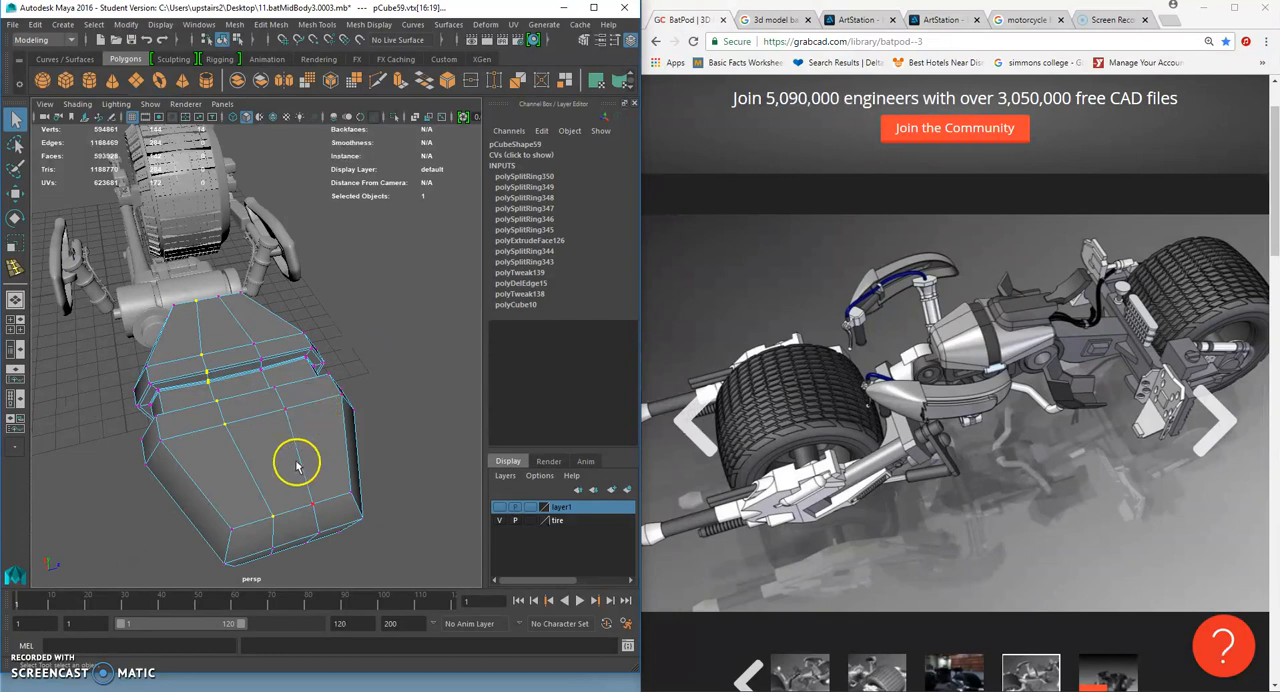
- Add the other inner lengthwise row of vertices on the block's top, including those inside the channel, to the selection
scroll(306, 466, up, 5)
alt+drag(296, 477, 333, 417)
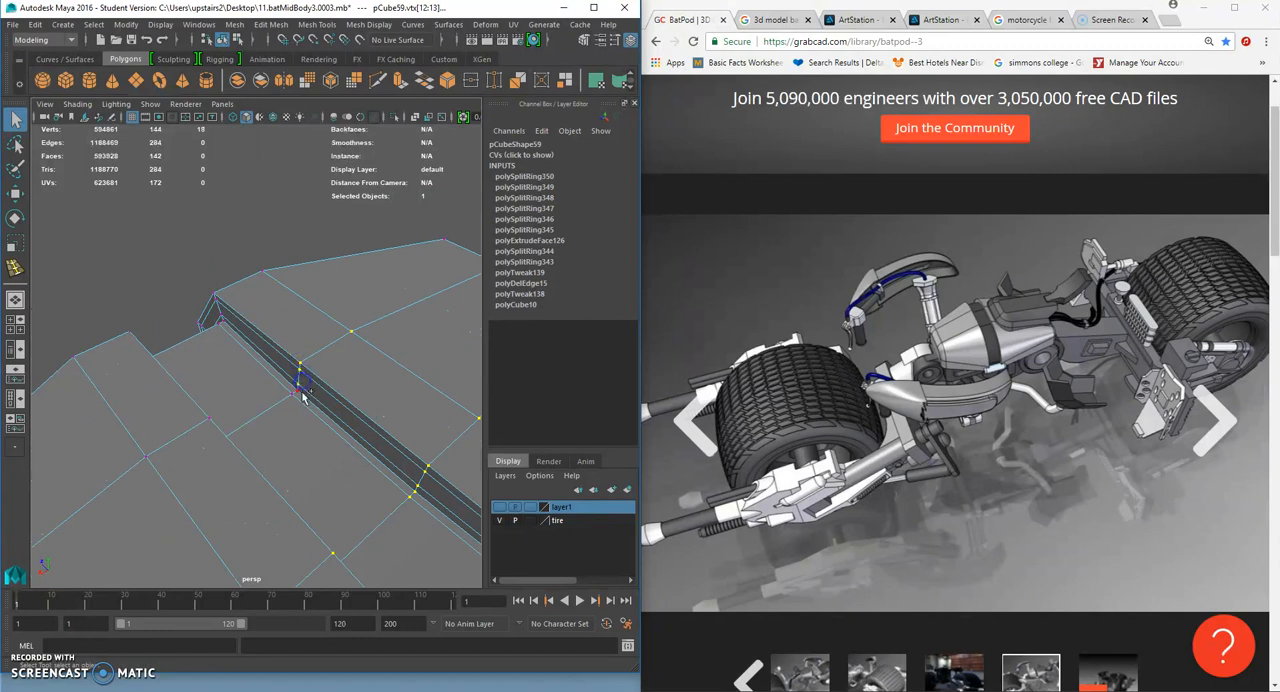
alt+drag(300, 393, 147, 425)
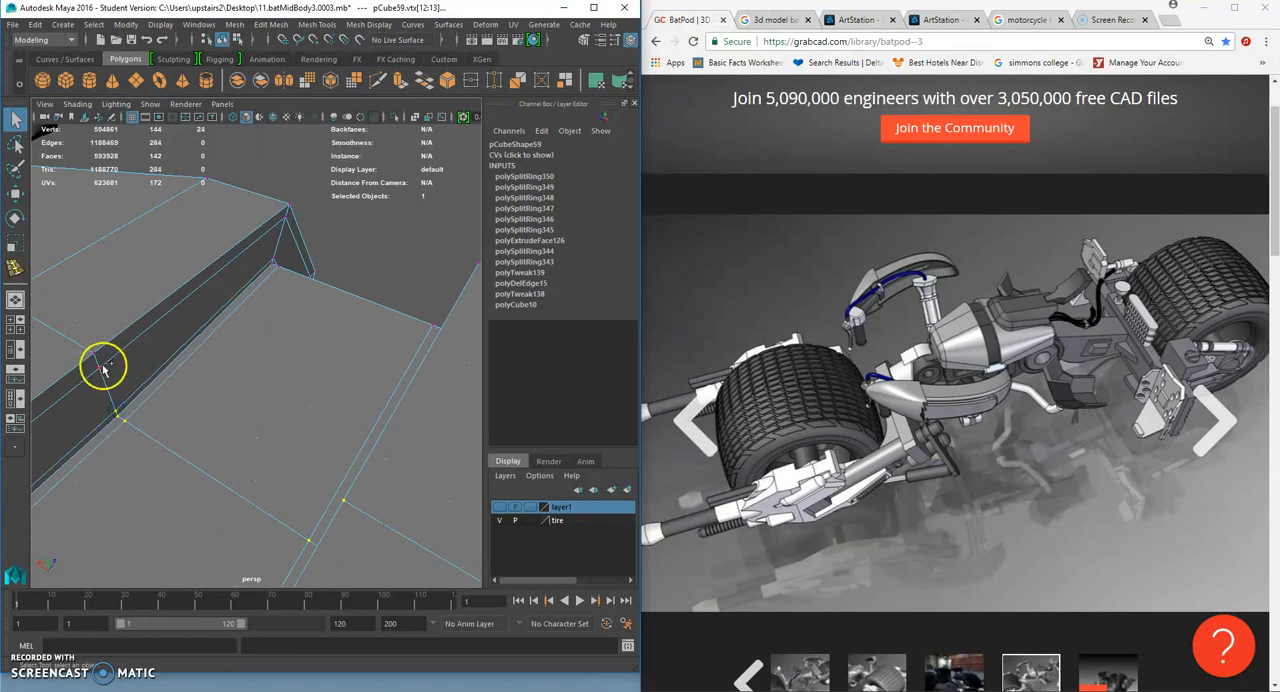
alt+drag(98, 362, 314, 390)
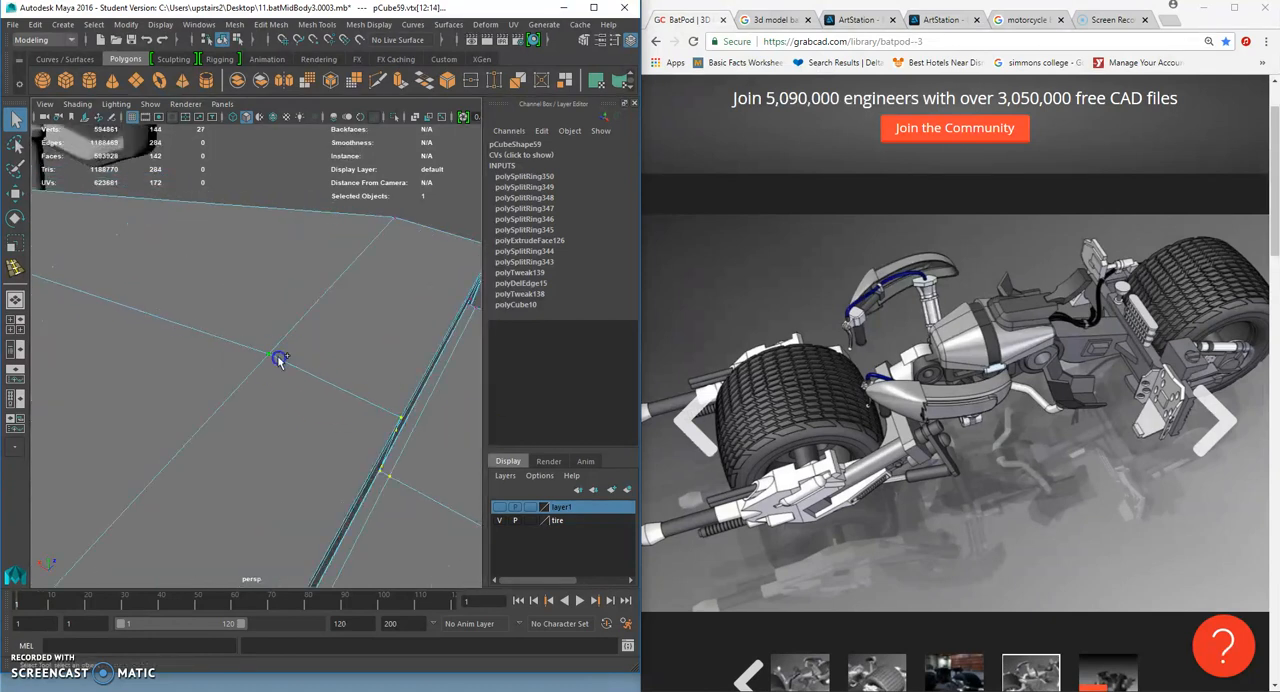
alt+right_drag(280, 360, 242, 362)
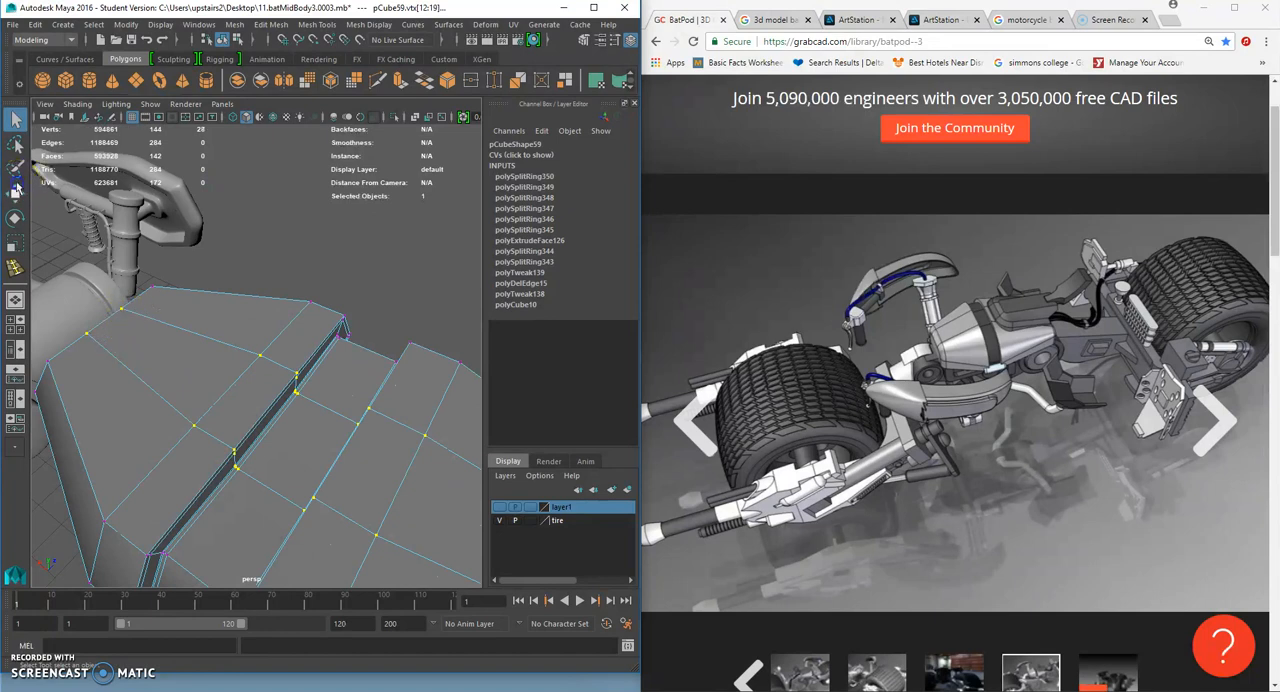
- Raise the two selected vertex rows to arch the block's top, check the smoothed shape, and scale the rows
click(16, 189)
alt+right_drag(350, 358, 309, 360)
alt+drag(309, 360, 266, 301)
alt+drag(290, 308, 250, 291)
key(3)
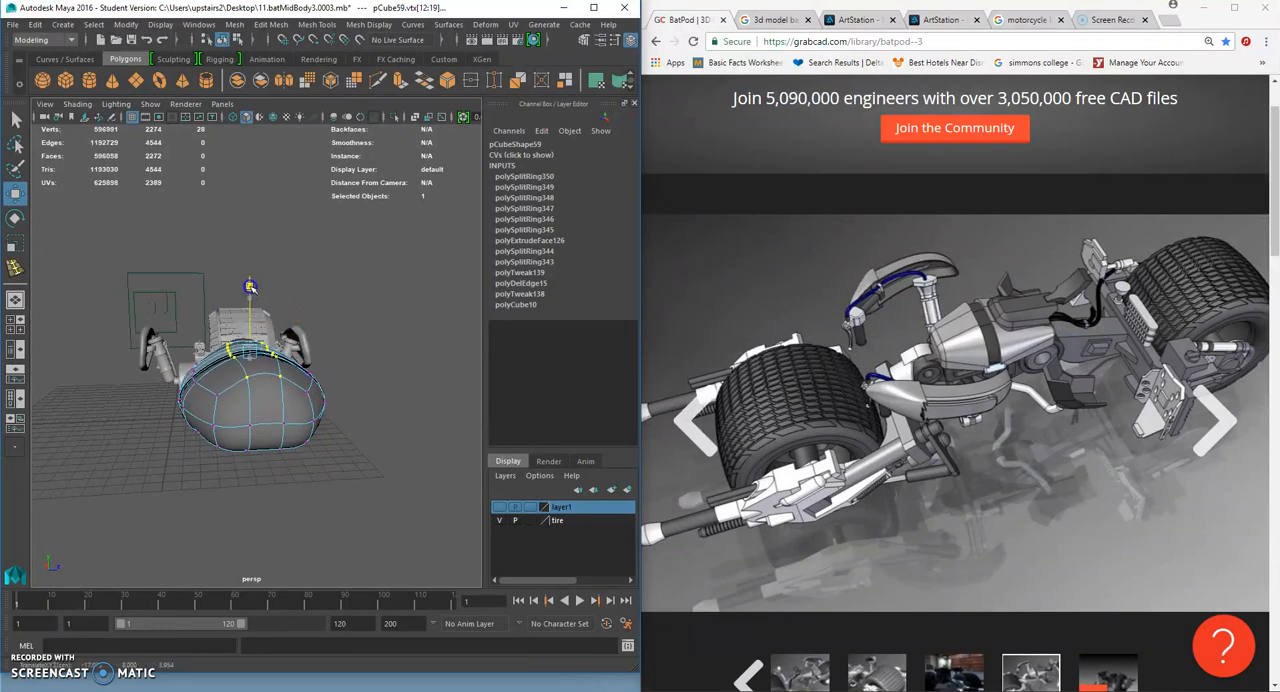
key(1)
alt+drag(252, 303, 266, 352)
click(16, 246)
click(318, 362)
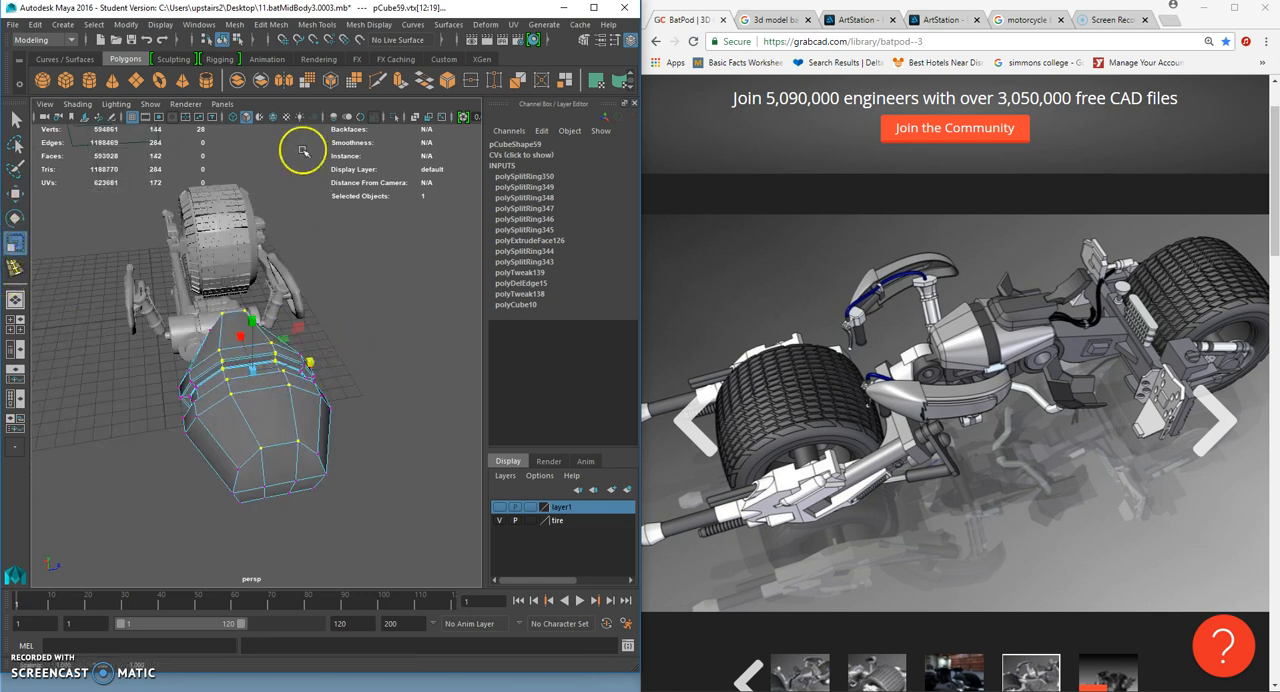
- Insert four lengthwise edge loops on the block's top, one on each side of both inner rows
click(272, 24)
click(343, 123)
scroll(317, 337, up, 3)
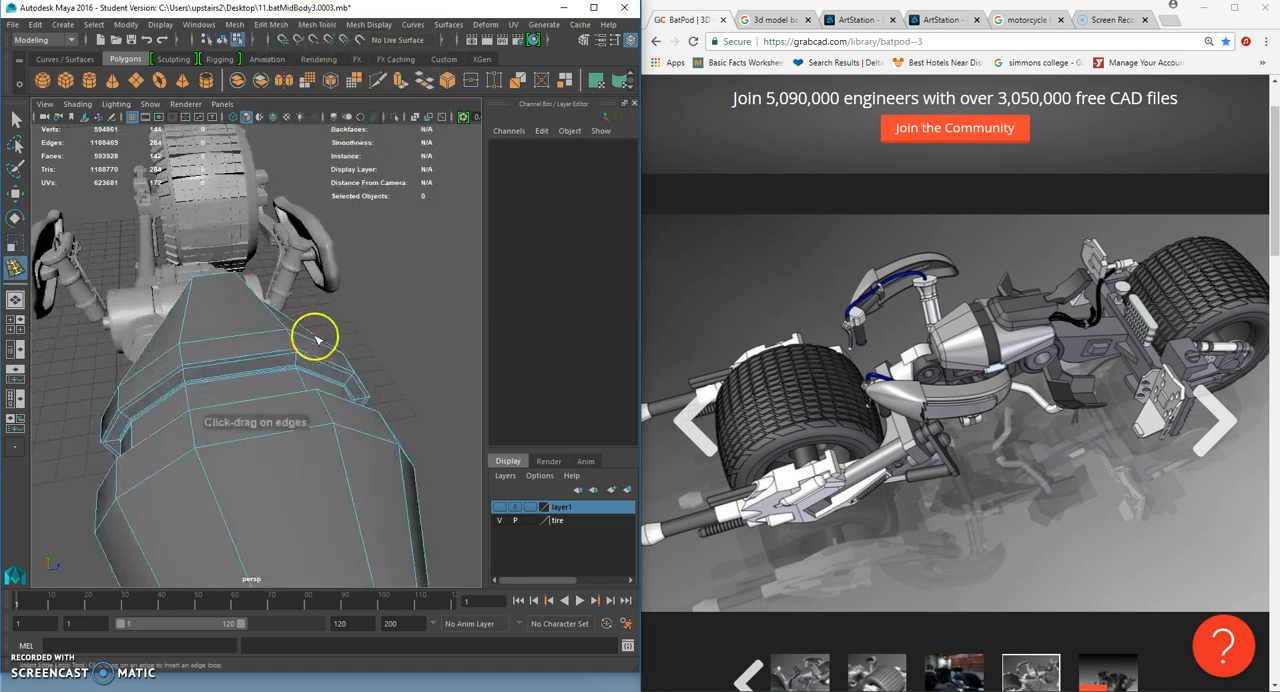
click(182, 426)
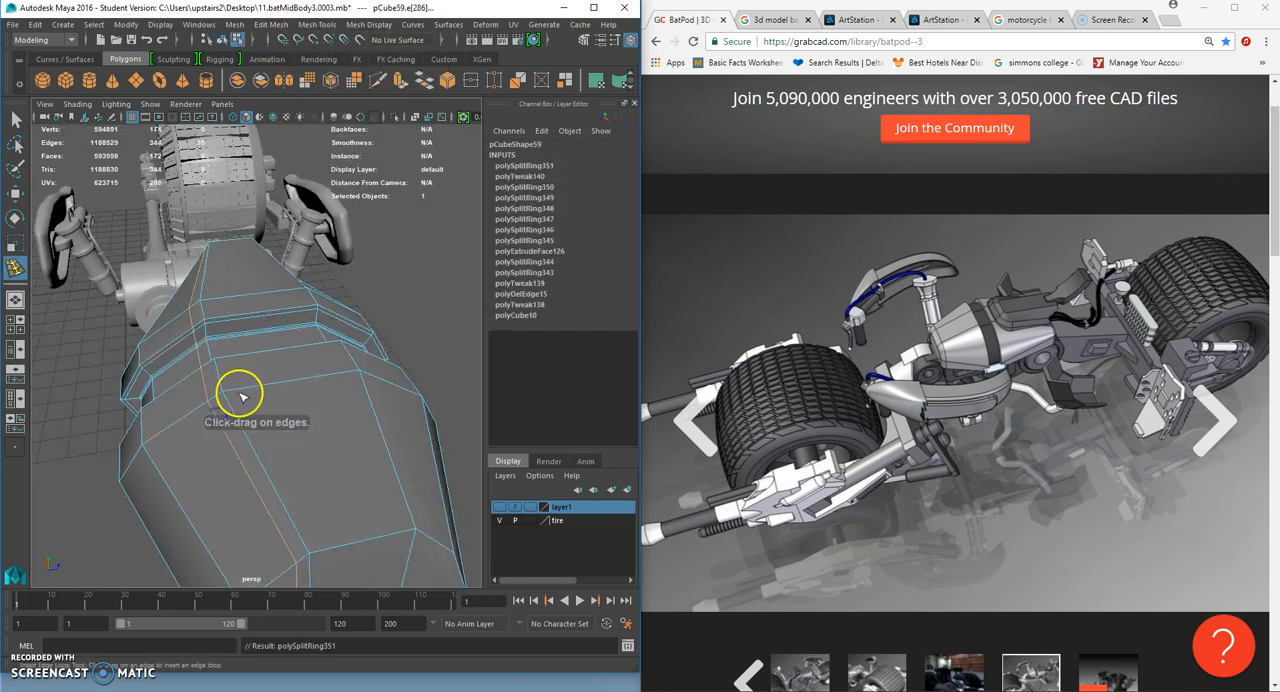
click(238, 391)
alt+drag(238, 391, 272, 388)
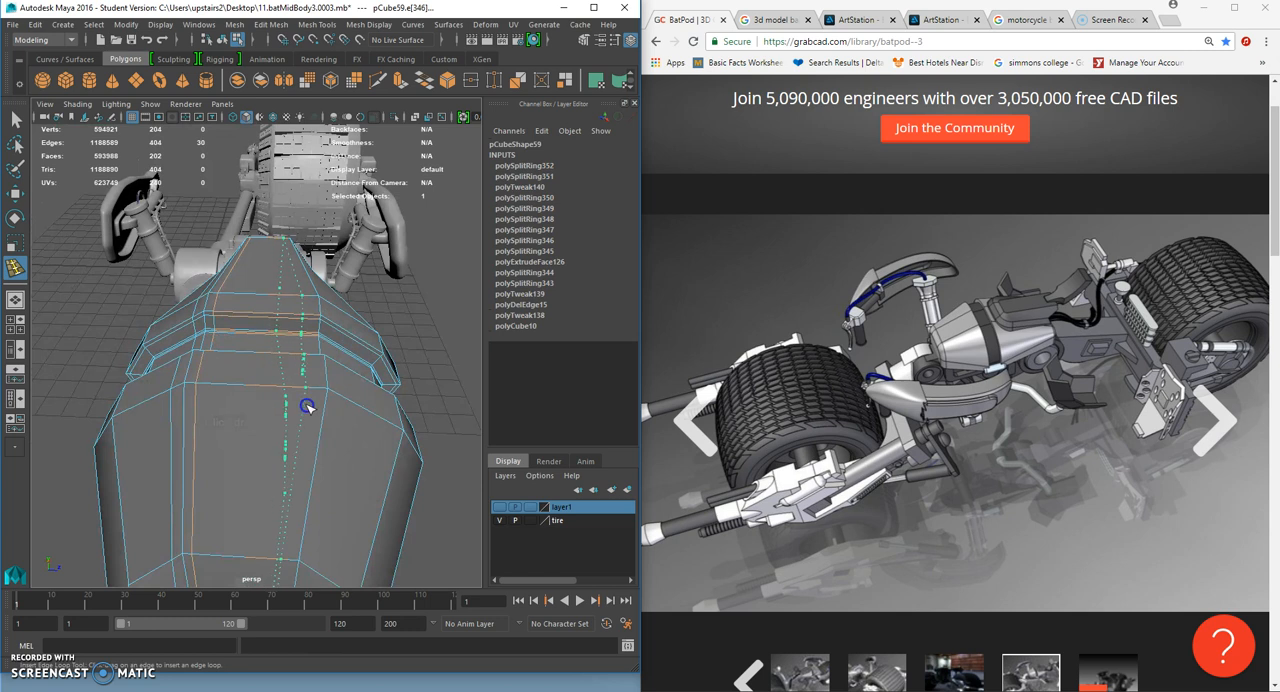
click(307, 406)
click(336, 396)
- Preview the block smoothed, examine its top and side creases, and return to the unsmoothed display
key(3)
click(14, 122)
right_drag(266, 320, 315, 300)
click(140, 315)
alt+drag(180, 335, 350, 350)
click(278, 388)
key(1)
- Insert four supporting edge loops beside the block's lengthwise side edges
click(318, 24)
click(366, 134)
scroll(338, 428, up, 3)
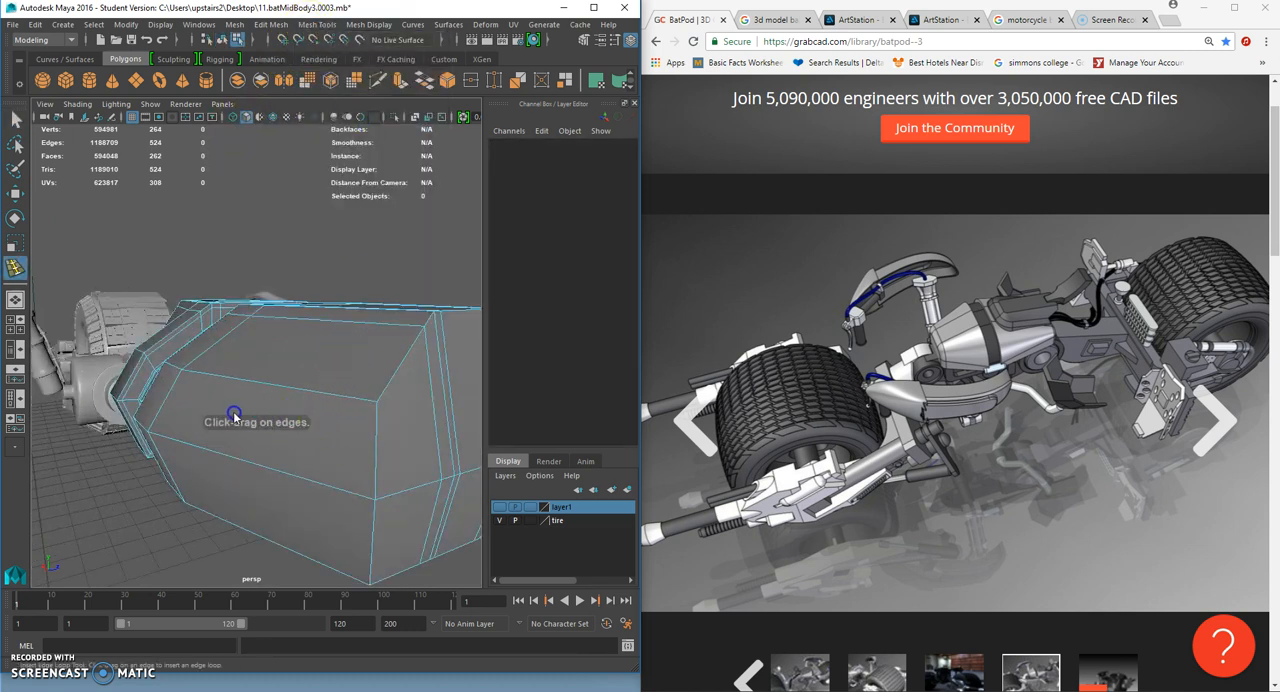
alt+drag(254, 413, 368, 455)
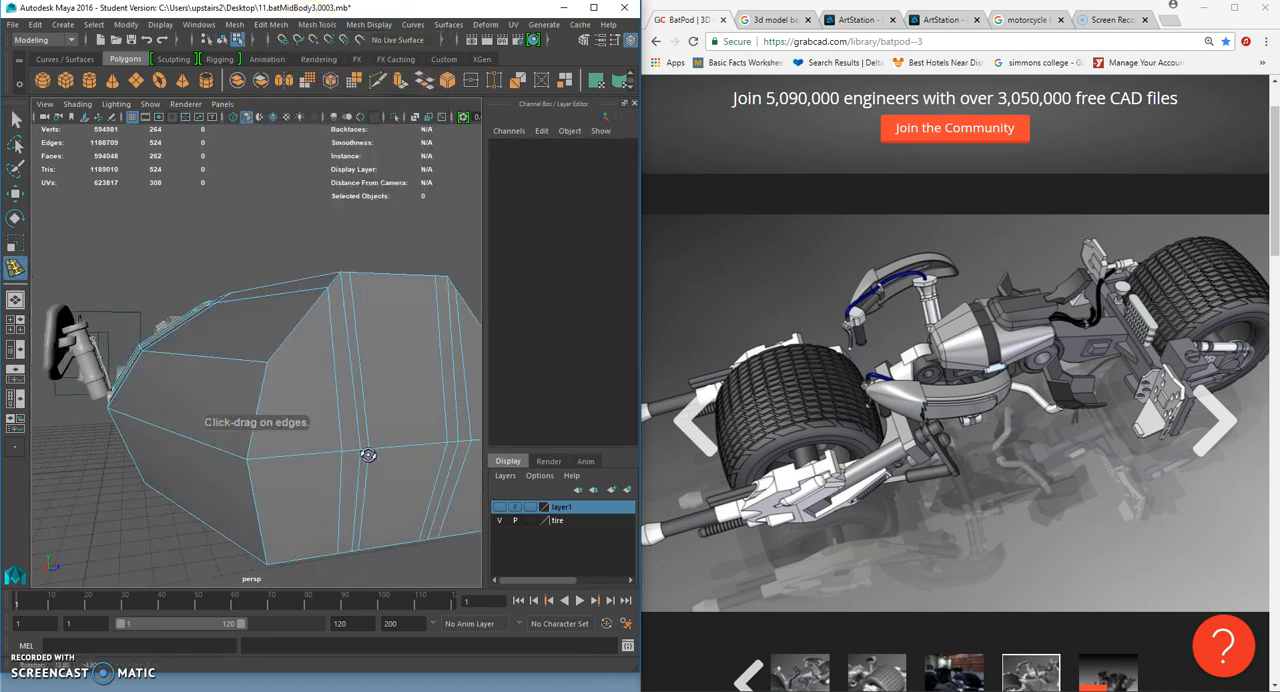
click(254, 440)
click(253, 488)
alt+drag(256, 440, 271, 466)
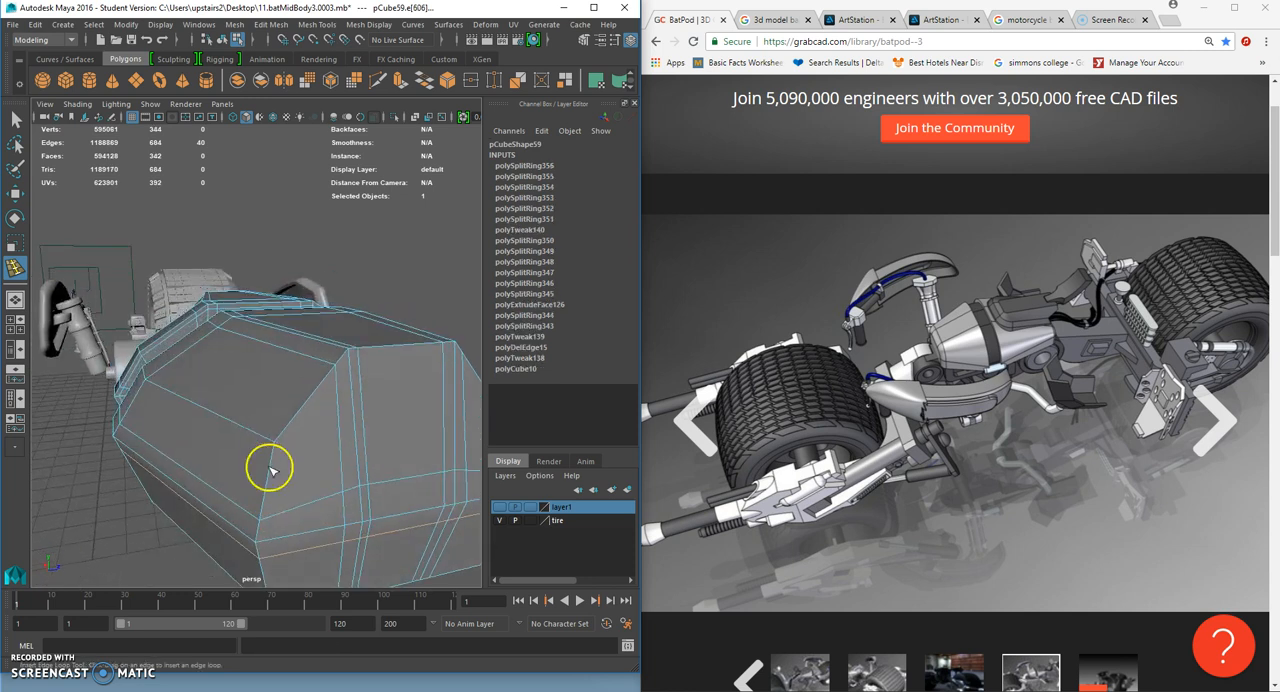
click(272, 459)
click(286, 431)
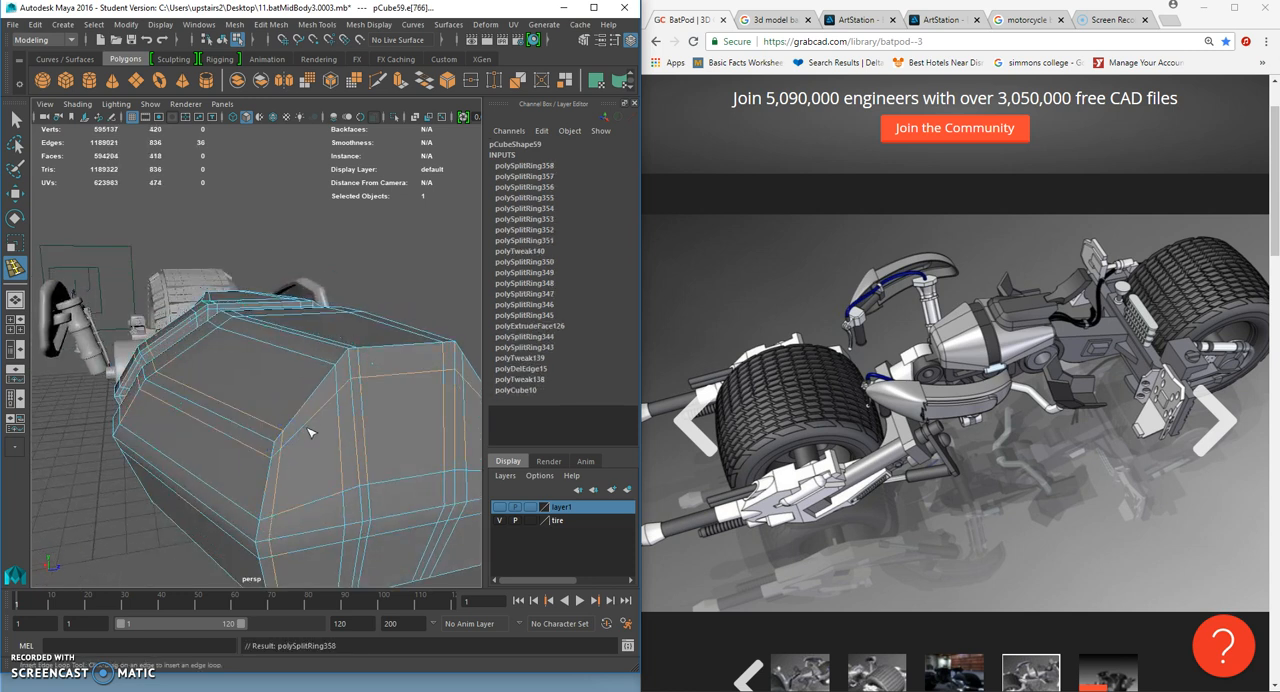
- Show the block smoothed in object mode and compare its shape with the rest of the bike
key(3)
right_click(285, 325)
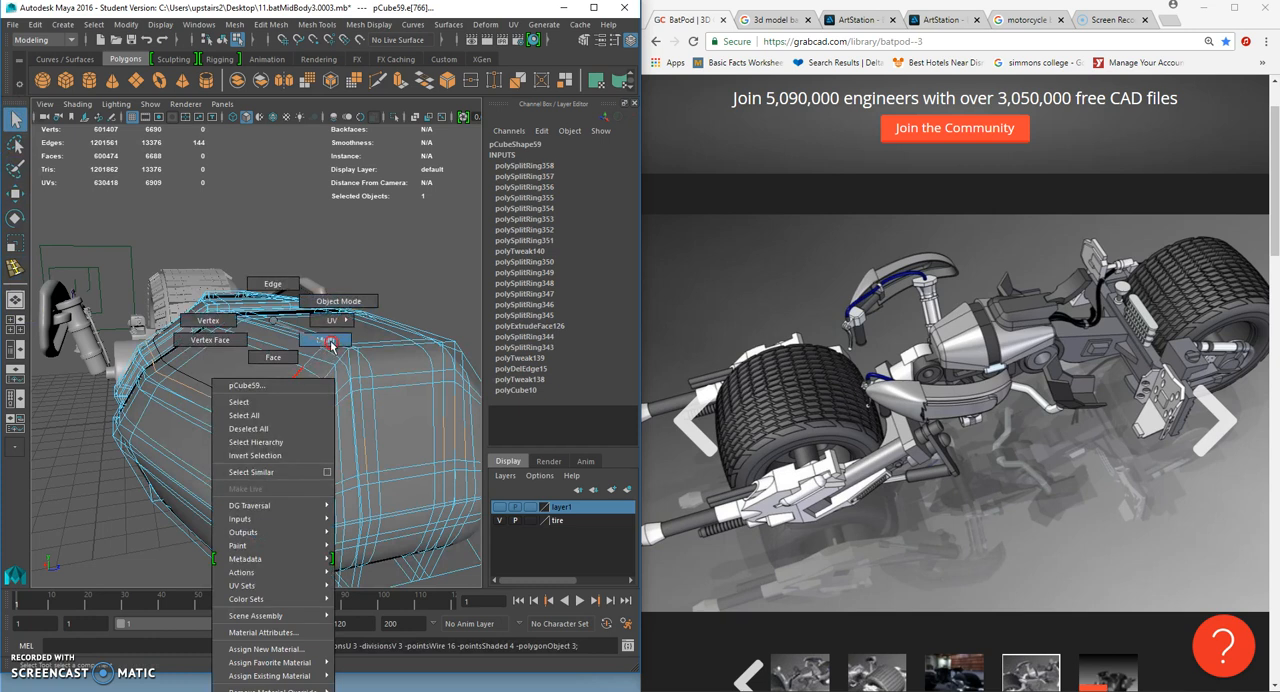
right_drag(338, 320, 399, 285)
click(402, 277)
scroll(354, 351, down, 5)
alt+drag(320, 370, 447, 405)
alt+drag(205, 372, 183, 403)
scroll(249, 380, down, 7)
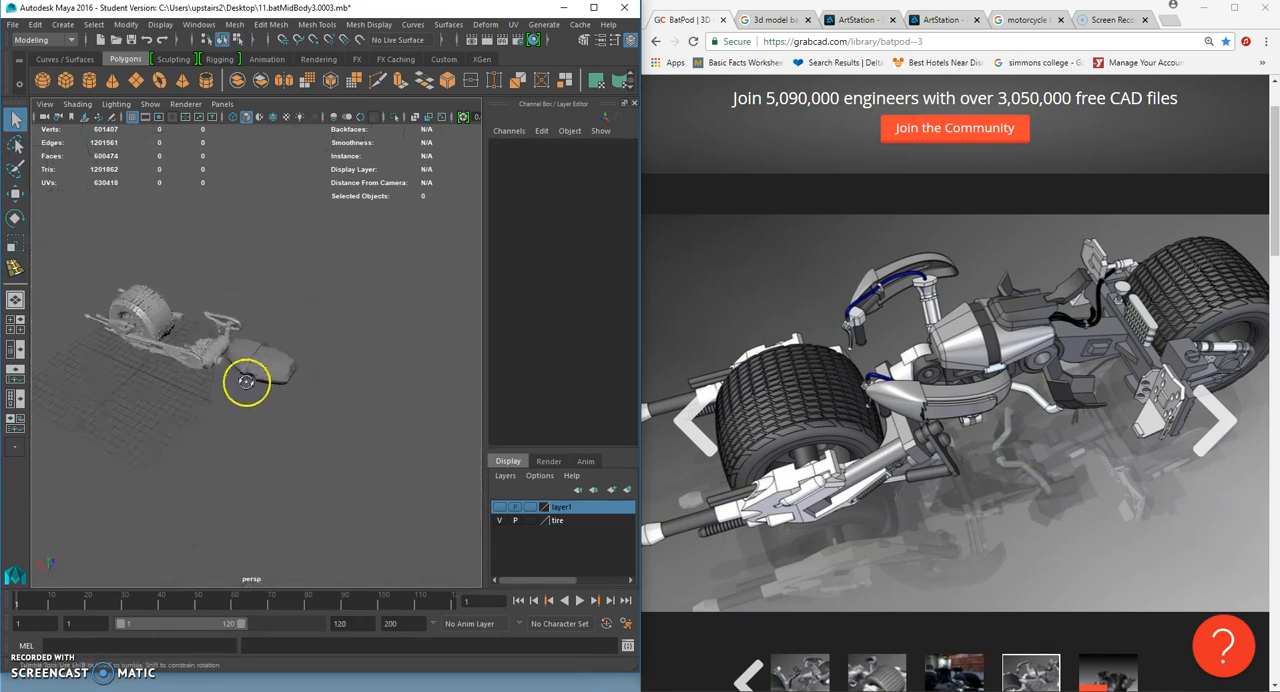
click(264, 371)
click(321, 420)
scroll(316, 421, up, 5)
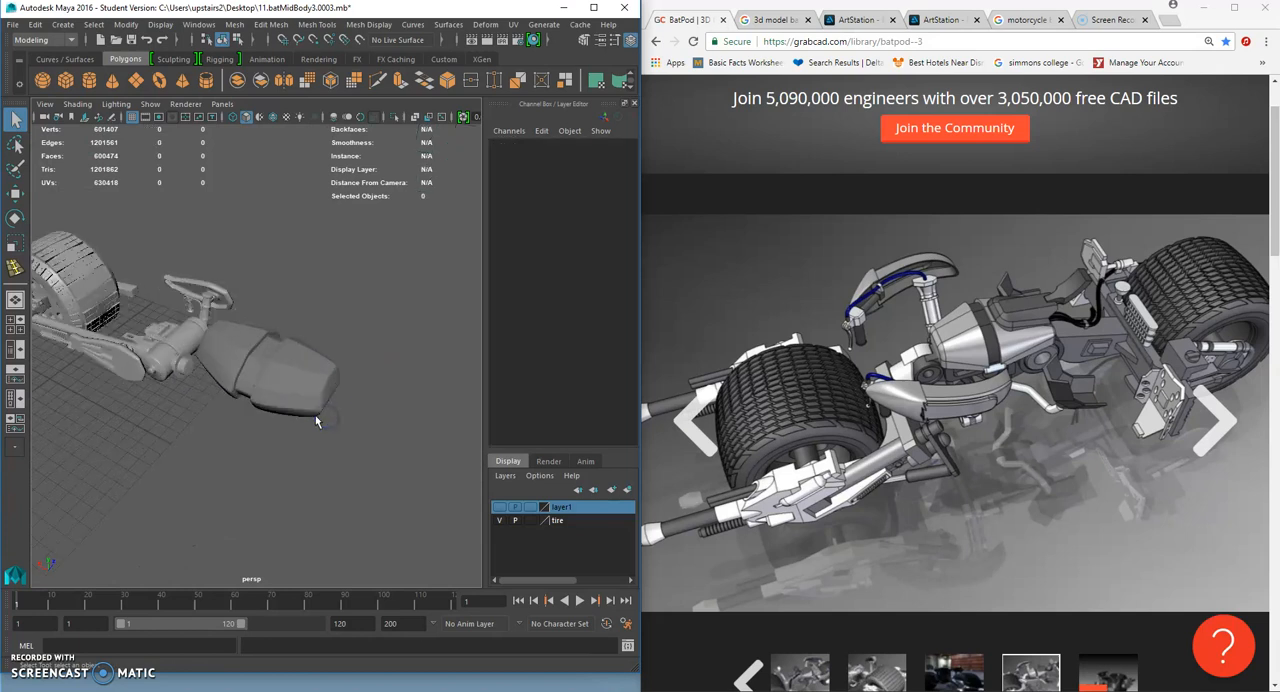
- Assign a Blinn material to the mid-body block and inspect the shaded result from the side
click(316, 388)
right_drag(316, 388, 421, 583)
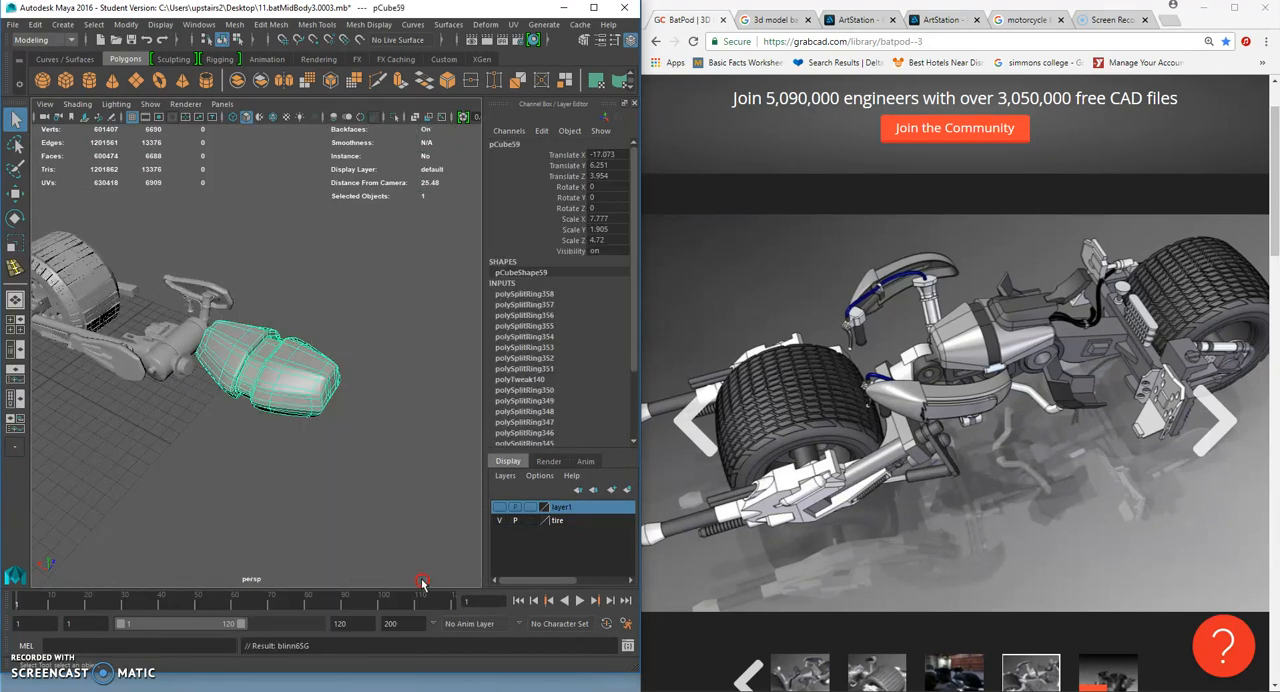
click(389, 515)
alt+drag(260, 310, 304, 284)
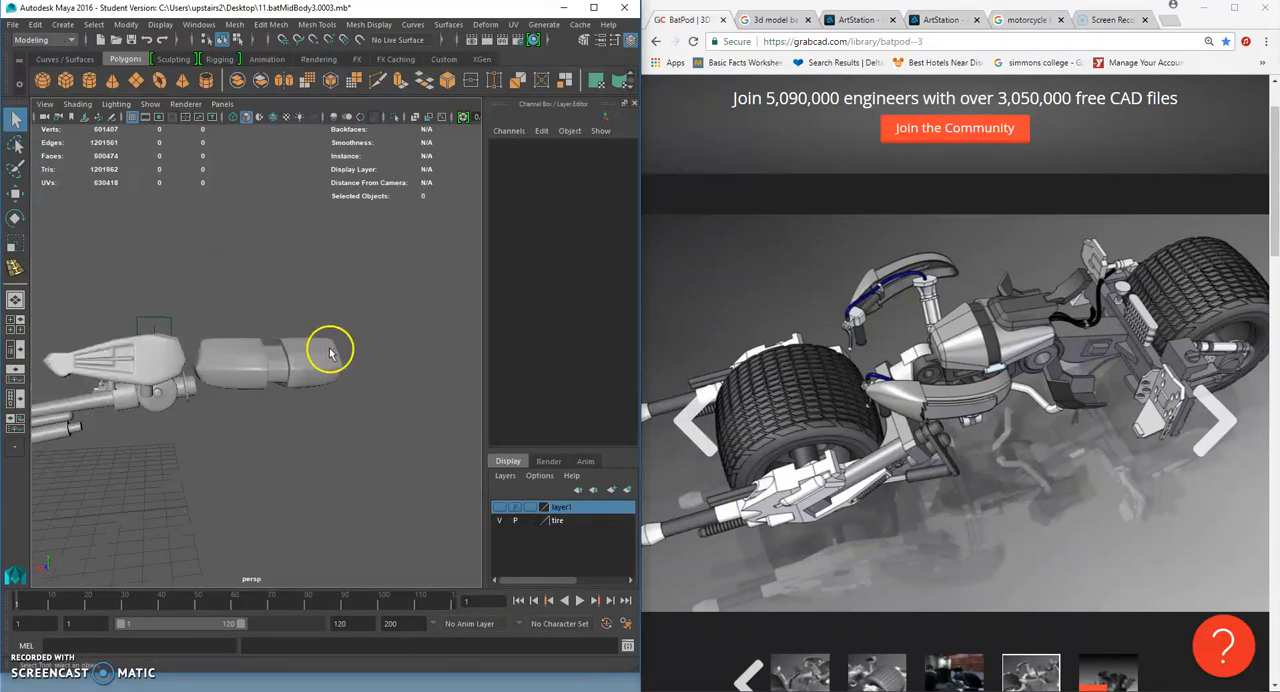
alt+drag(331, 345, 303, 374)
- Move the block to Translate Y 5.114 and Translate Z 3.53, behind the handlebar cylinder
click(262, 366)
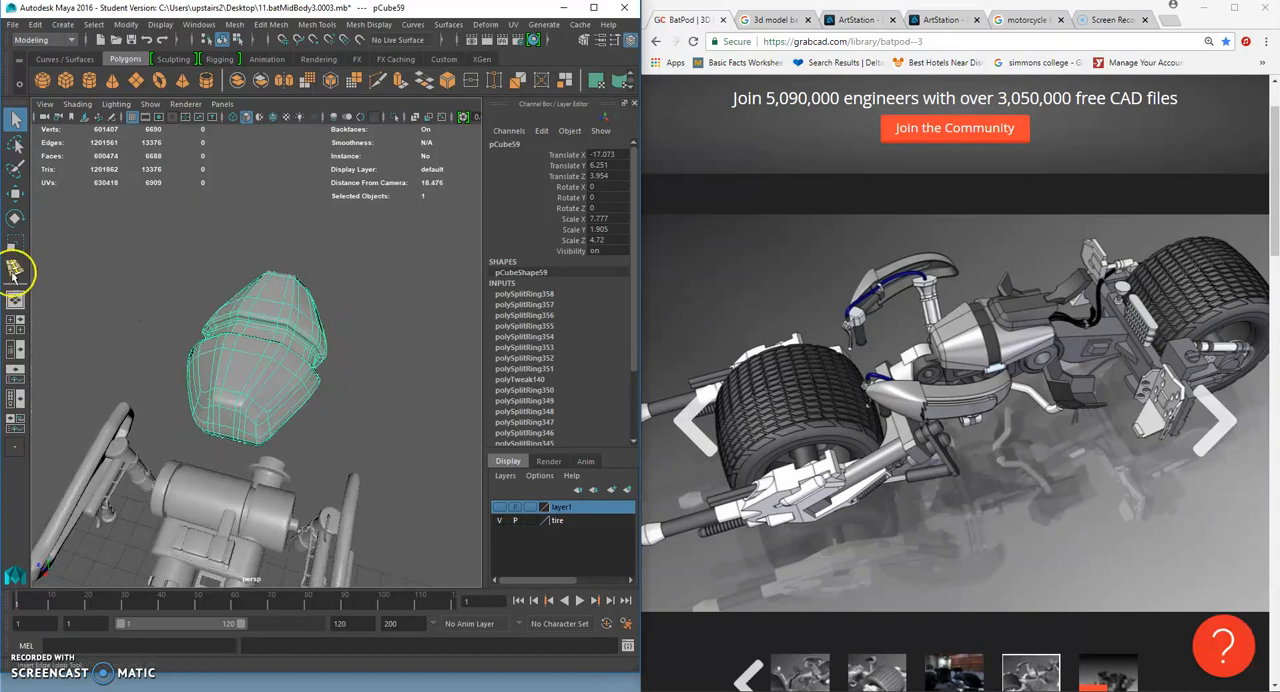
click(16, 194)
alt+drag(185, 300, 255, 327)
drag(197, 371, 207, 373)
click(359, 400)
alt+drag(359, 400, 214, 431)
alt+right_drag(214, 431, 197, 311)
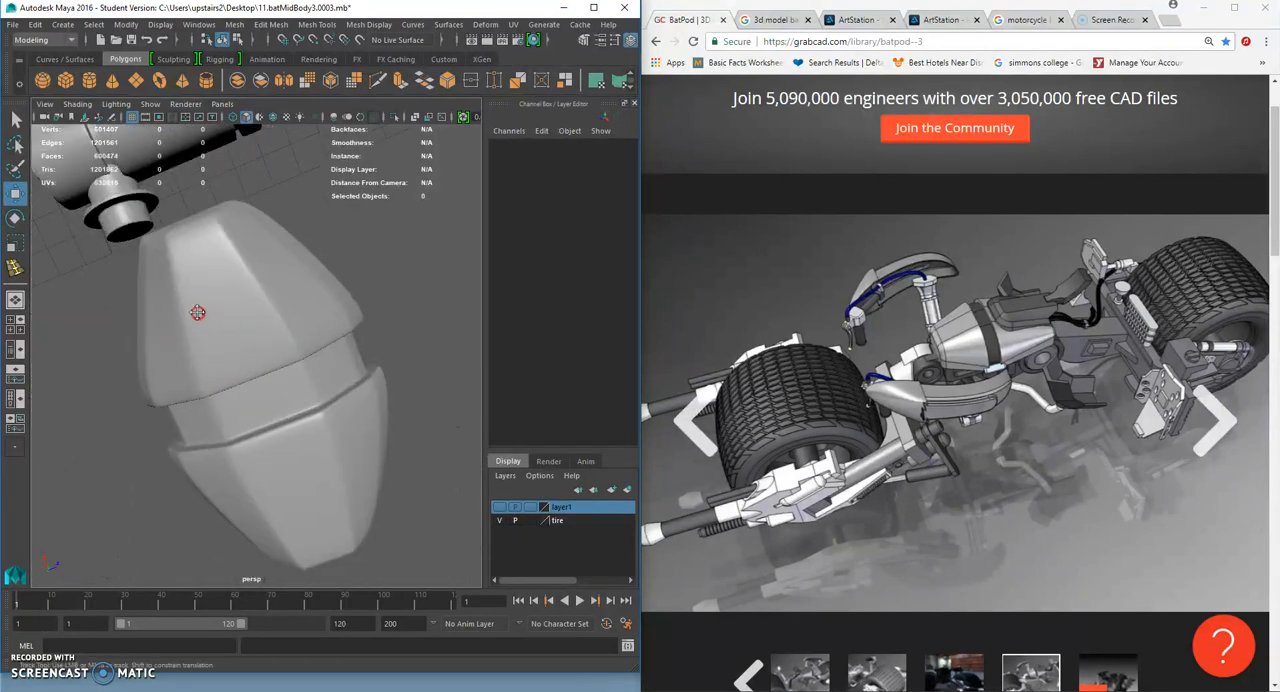
alt+middle_drag(214, 215, 271, 317)
alt+drag(271, 317, 137, 343)
click(353, 419)
alt+drag(353, 420, 317, 379)
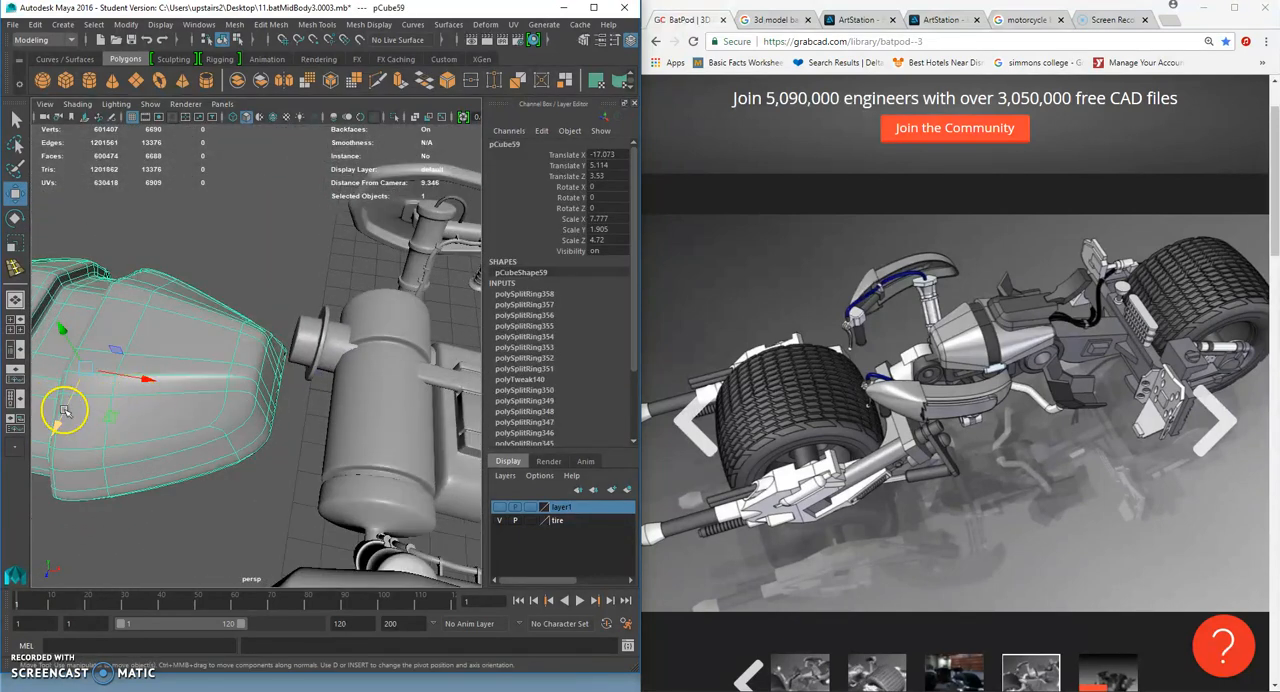
- Extrude one face on the unsmoothed block's front end into the handlebar cylinder as a connecting arm
alt+drag(103, 367, 233, 378)
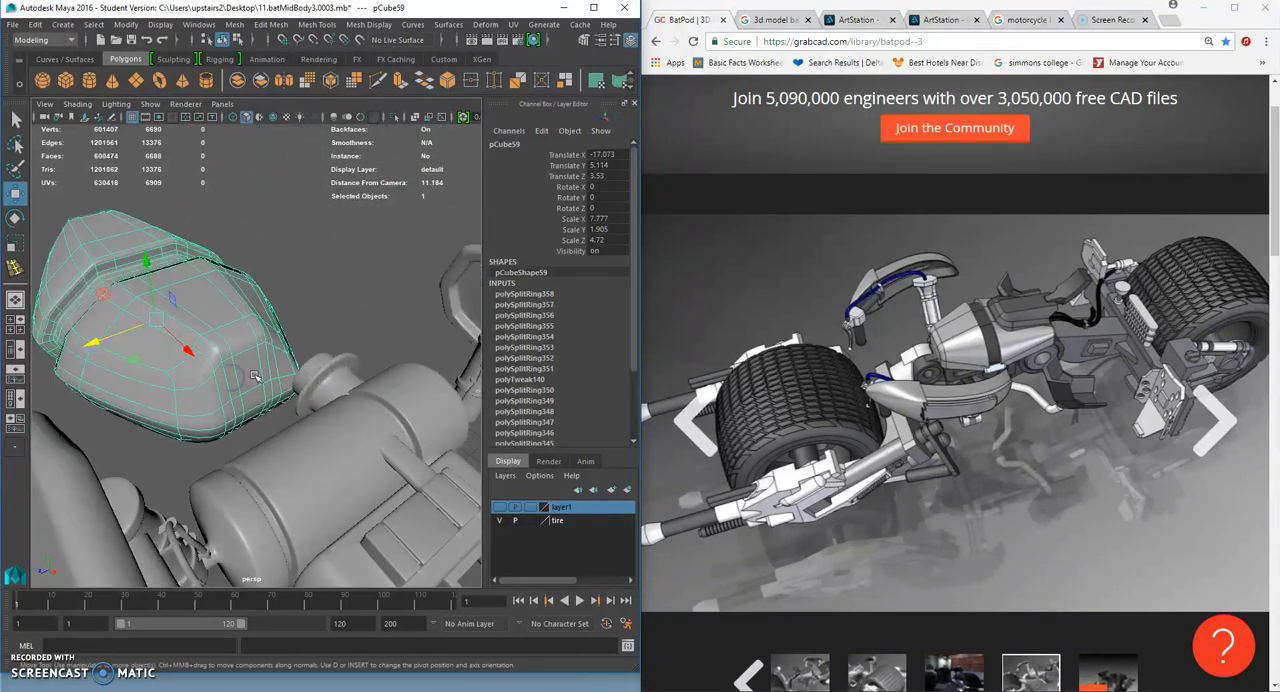
key(1)
right_drag(256, 374, 254, 378)
click(254, 377)
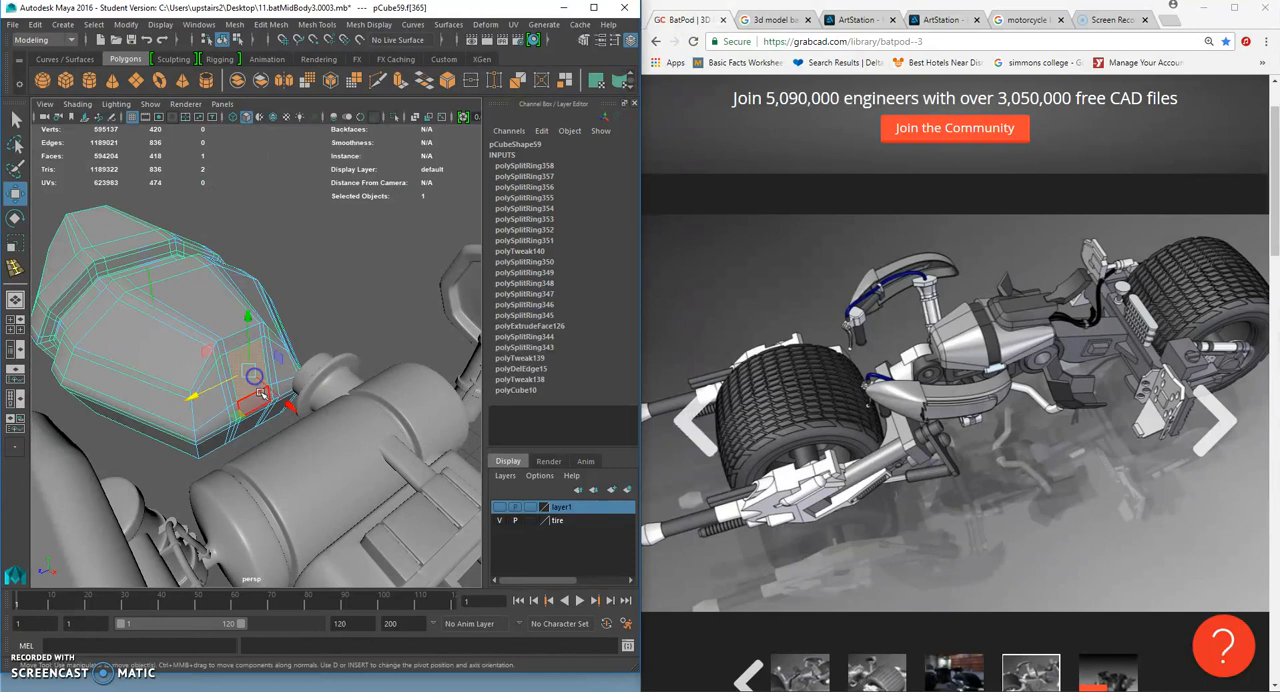
alt+drag(258, 402, 304, 414)
click(311, 355)
scroll(303, 369, up, 2)
click(281, 409)
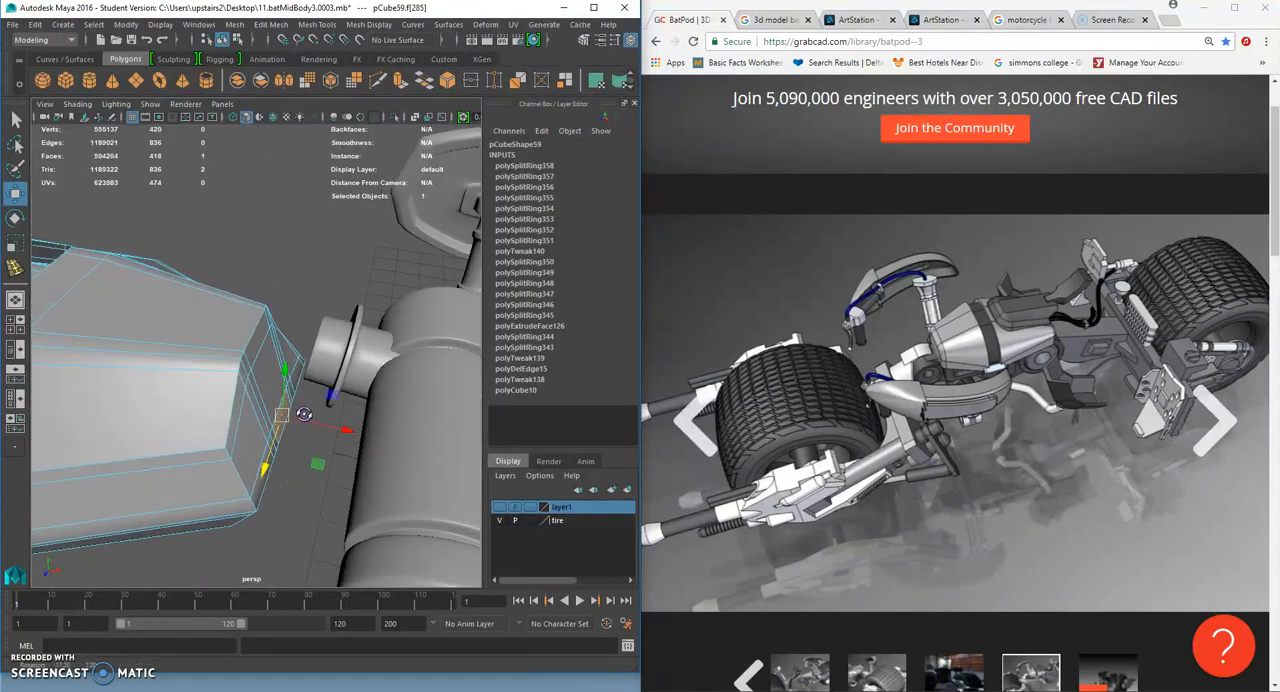
key(ctrl+e)
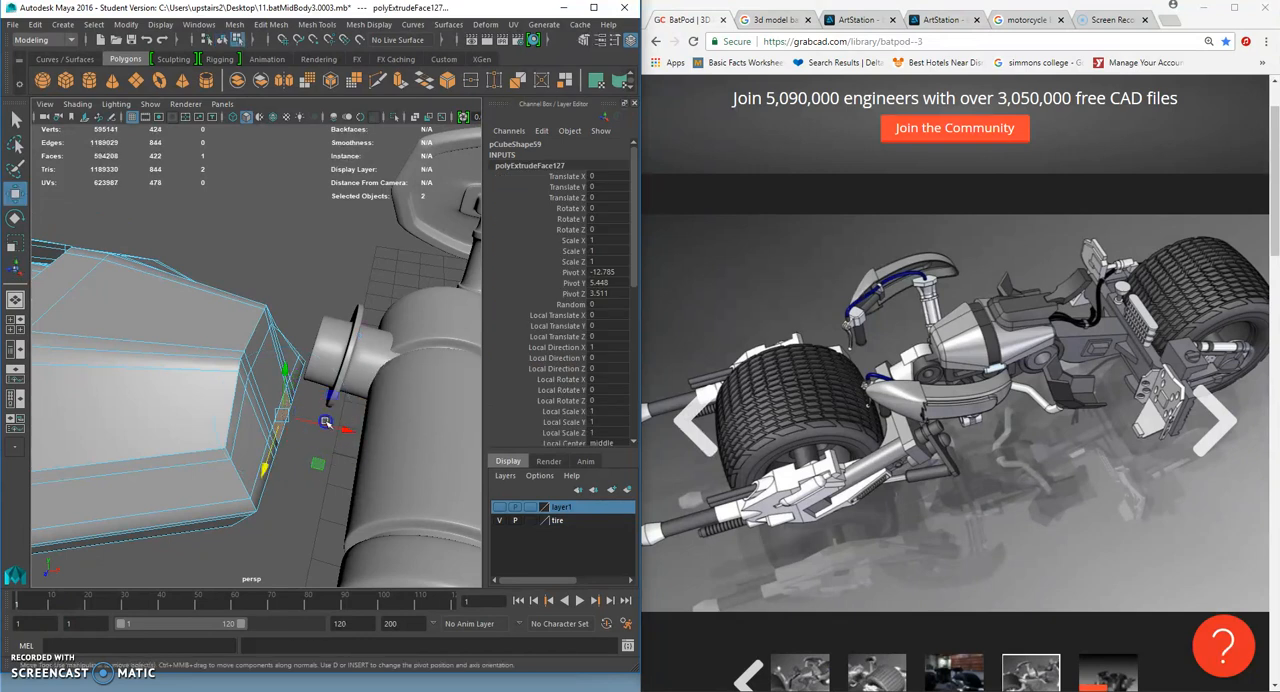
drag(330, 440, 479, 454)
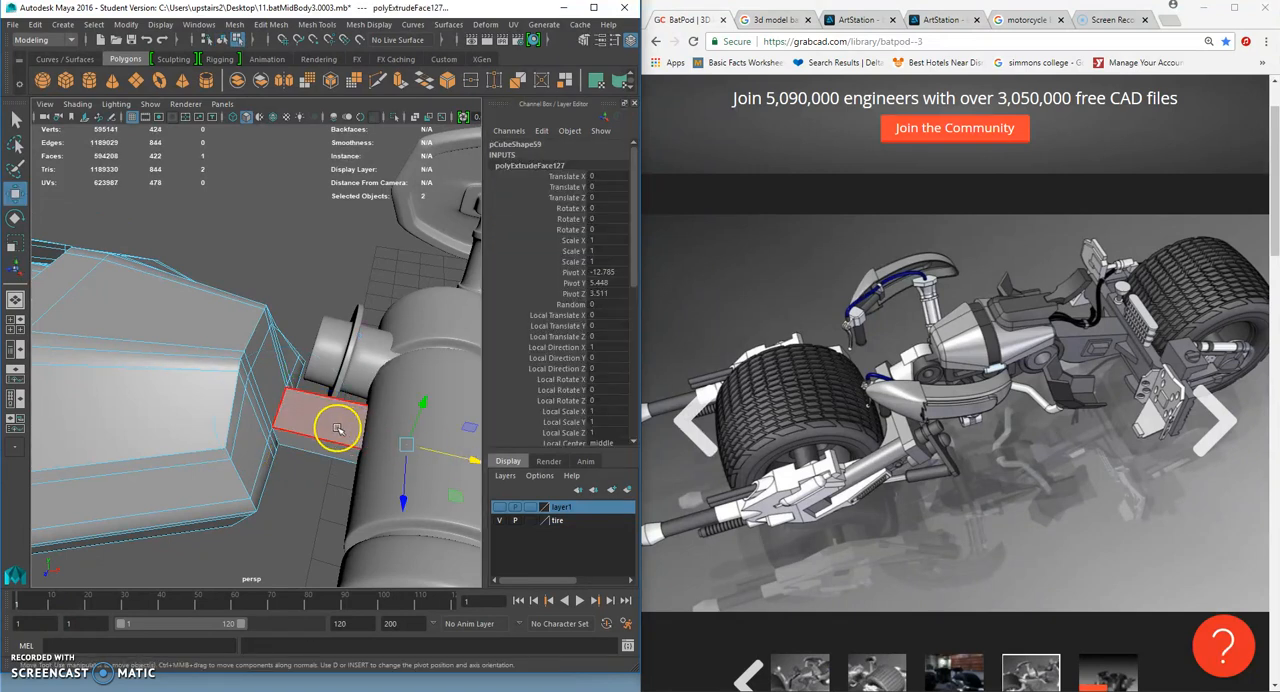
- Insert four supporting edge loops on the connecting arm and display the block smoothed in object mode
click(318, 25)
click(337, 96)
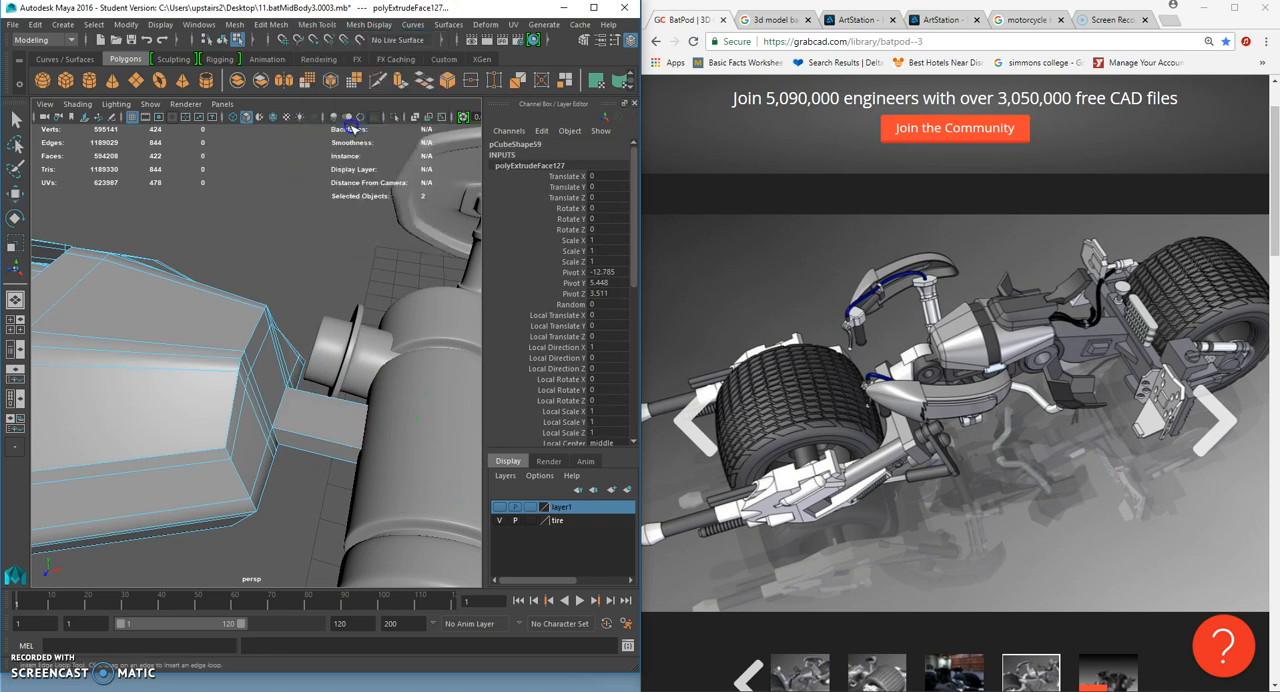
click(296, 428)
click(310, 434)
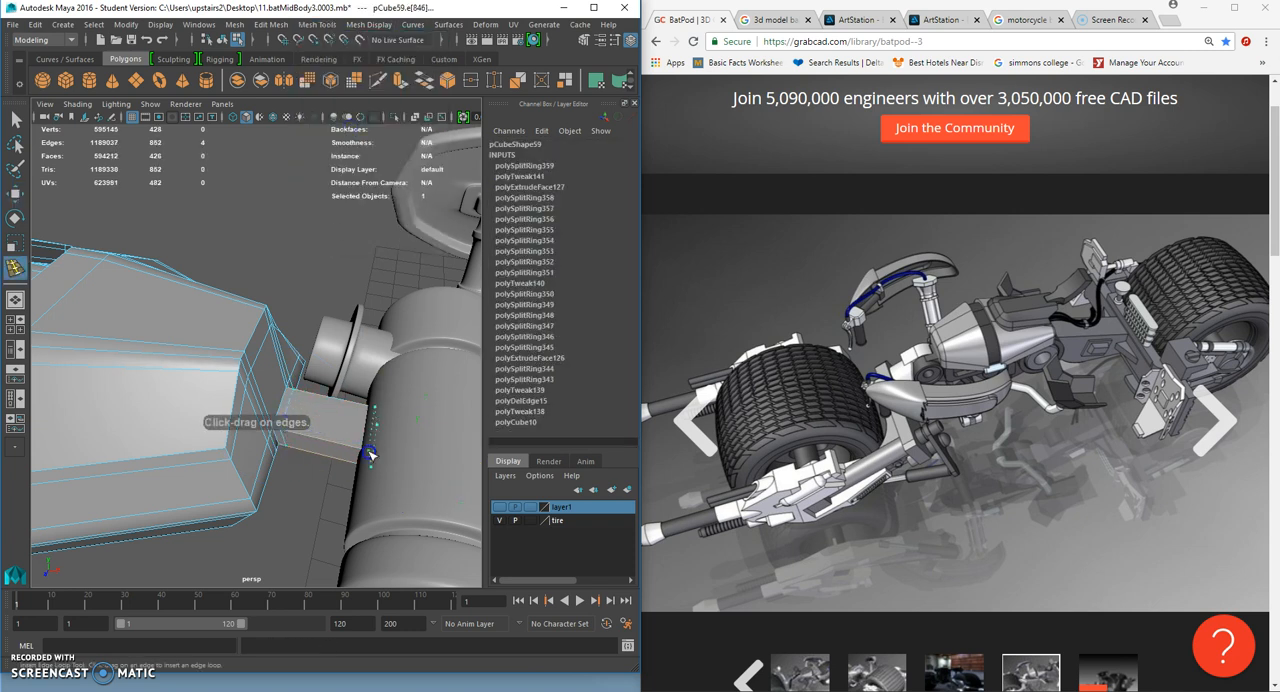
drag(426, 473, 318, 437)
click(316, 410)
click(327, 436)
alt+drag(330, 440, 86, 349)
click(15, 119)
right_drag(237, 315, 285, 298)
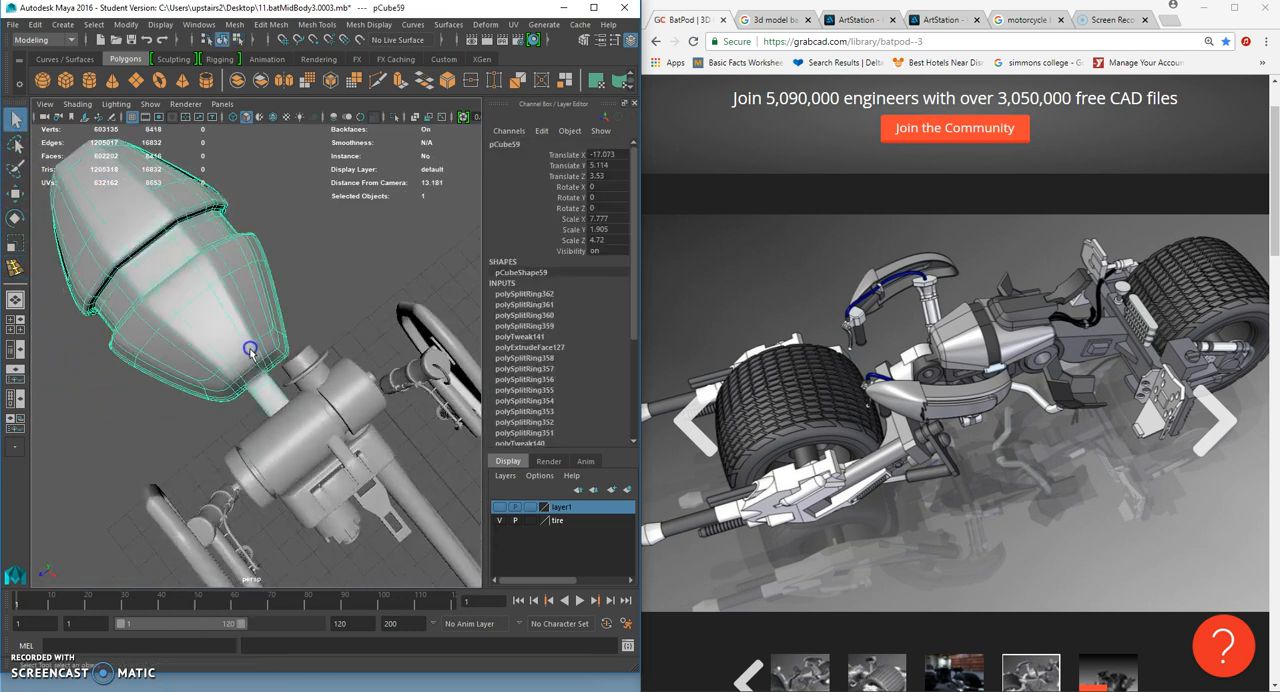
- Shift the block sideways to Translate Z 3.699 and check its alignment with the handlebar cylinder
click(20, 195)
drag(120, 312, 115, 312)
click(333, 277)
scroll(343, 300, down, 5)
alt+drag(343, 323, 177, 406)
scroll(366, 334, up, 5)
- Extrude the narrow front-end face beside the connecting arm and scale the new face down
click(209, 352)
alt+drag(209, 352, 232, 440)
mouse_move(232, 440)
right_down()
mouse_move(232, 452)
mouse_move(223, 434)
right_up()
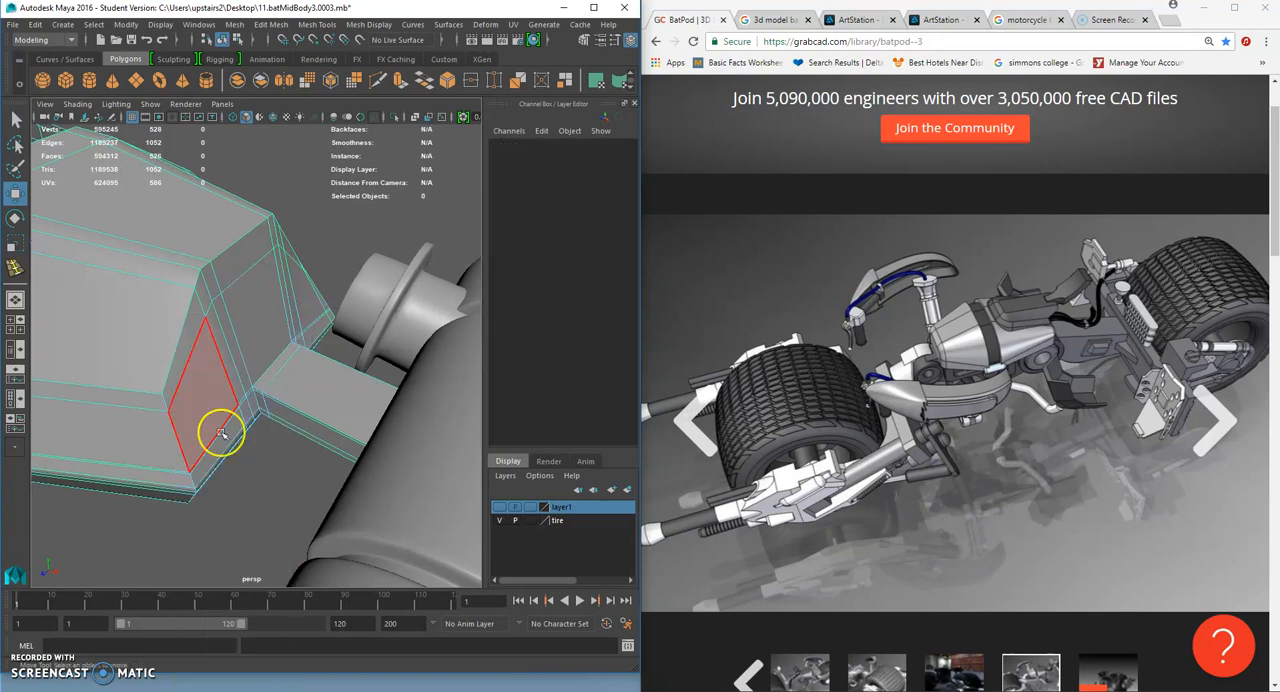
click(225, 440)
key(ctrl+e)
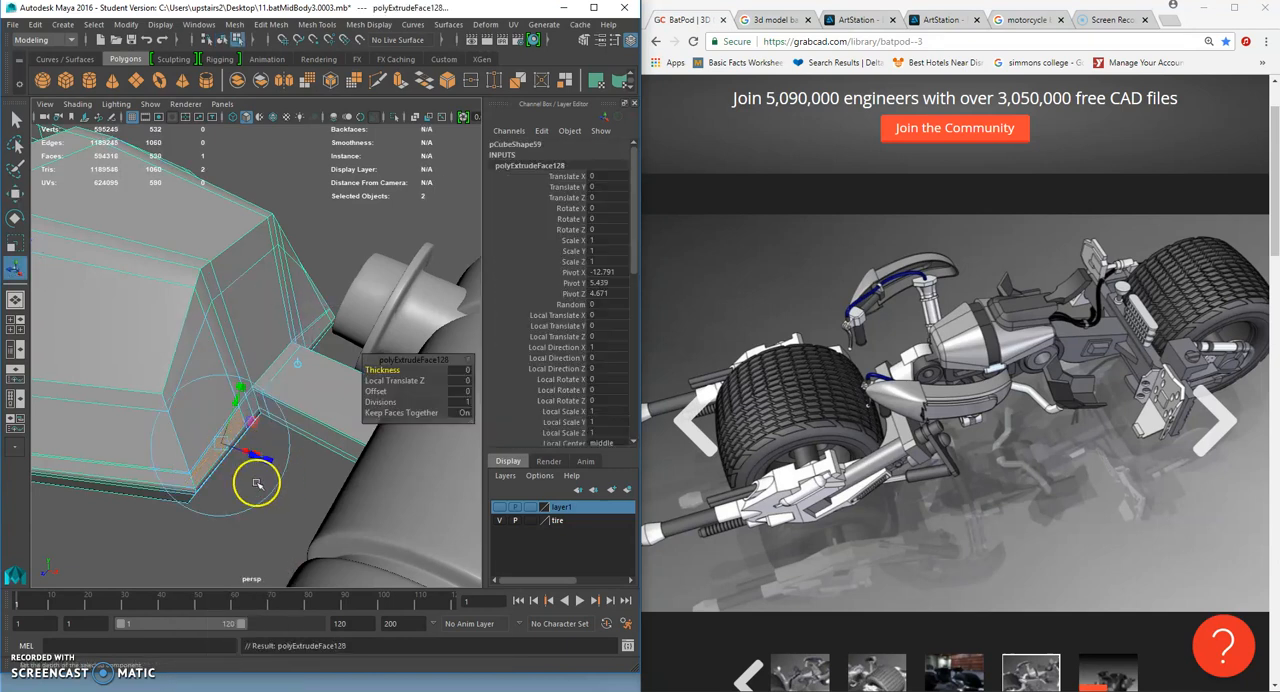
click(16, 245)
alt+drag(213, 378, 261, 382)
drag(152, 397, 195, 455)
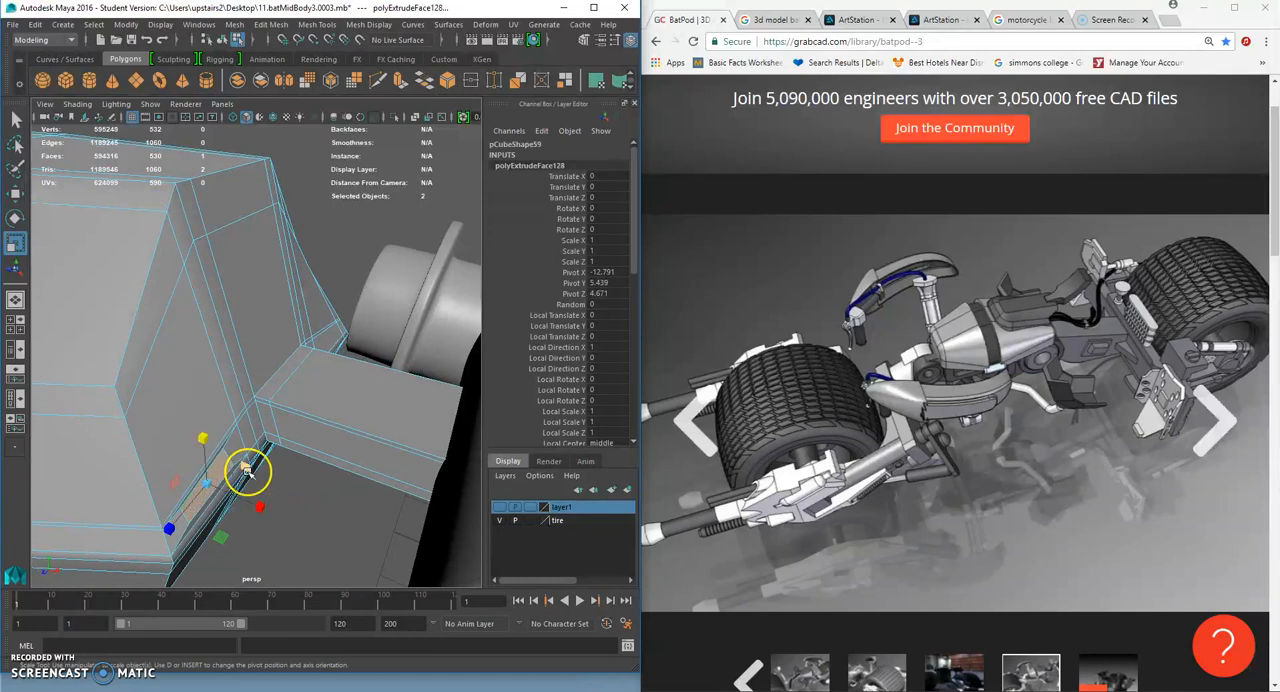
- Extrude the scaled-down face again into the handlebar cylinder to form a second connecting arm
key(ctrl+e)
key(w)
alt+drag(274, 486, 320, 448)
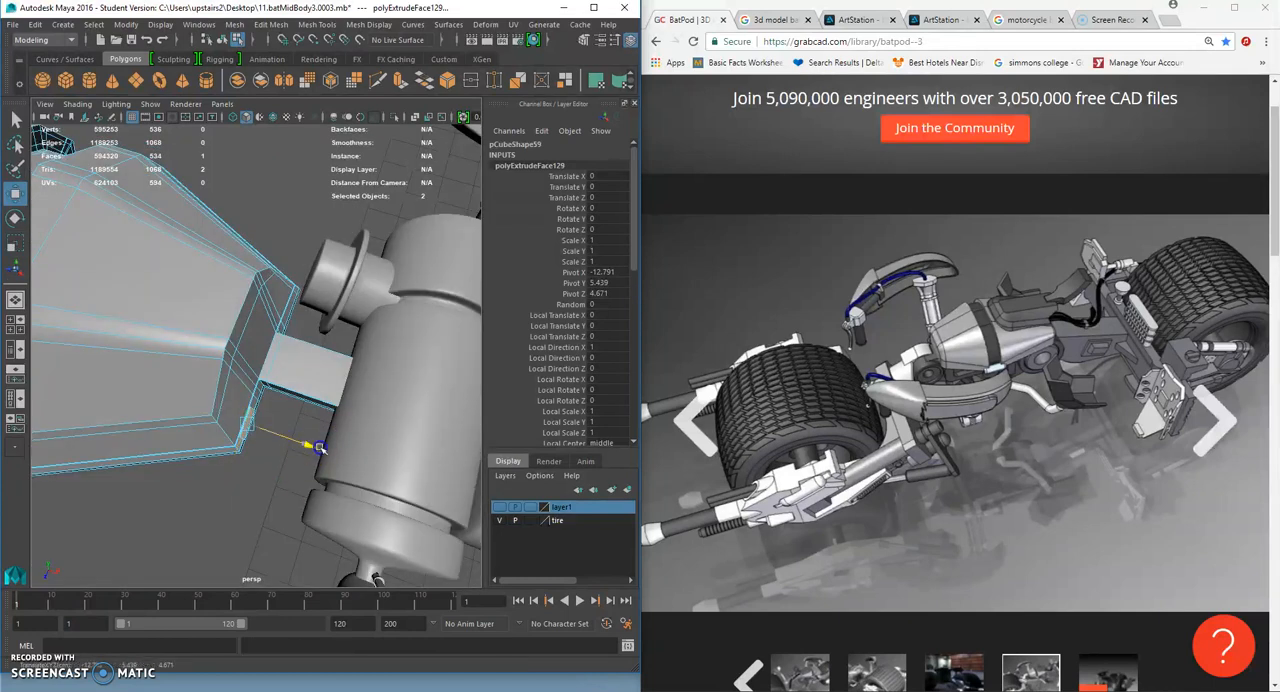
alt+drag(429, 475, 254, 328)
right_drag(254, 328, 288, 319)
- Display the block smoothed and examine both connecting arms and the block against the whole bike
scroll(270, 328, down, 4)
click(242, 337)
key(3)
click(340, 294)
alt+drag(262, 345, 323, 420)
scroll(296, 363, up, 5)
mouse_move(278, 378)
alt+mouse_down()
mouse_move(249, 403)
mouse_move(466, 400)
mouse_move(308, 424)
mouse_move(274, 404)
mouse_move(307, 417)
mouse_move(457, 391)
mouse_move(274, 400)
alt+mouse_up()
scroll(309, 423, up, 4)
scroll(311, 417, down, 6)
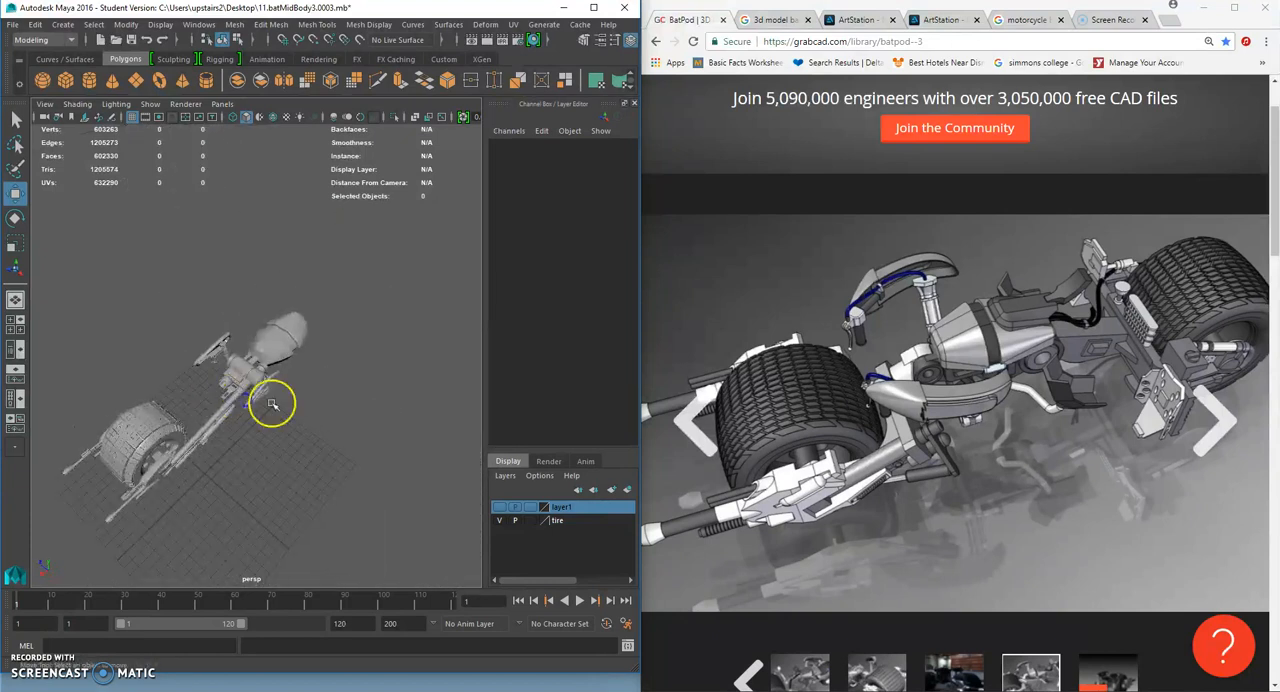
scroll(220, 400, up, 8)
- Undo the two face extrusions that formed the second connecting arm, deselect the block and check the remaining arm against the bike
key(ctrl+z)
key(ctrl+z)
key(ctrl+z)
key(ctrl+z)
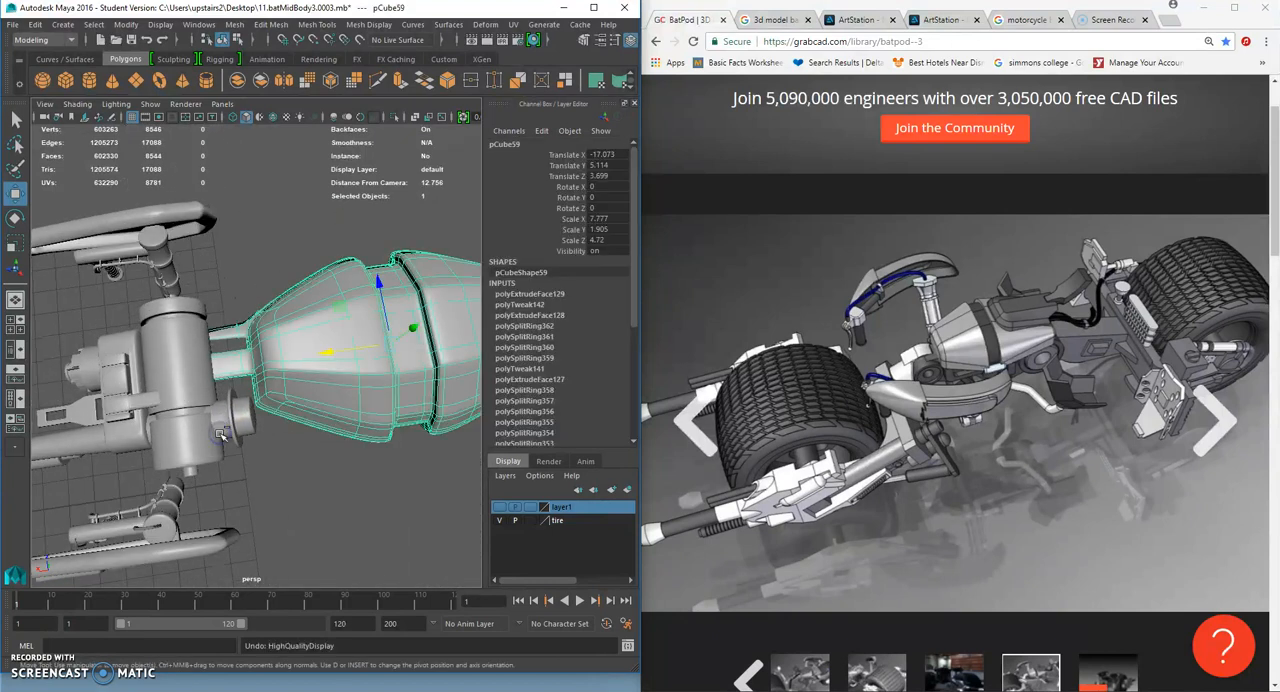
key(ctrl+z)
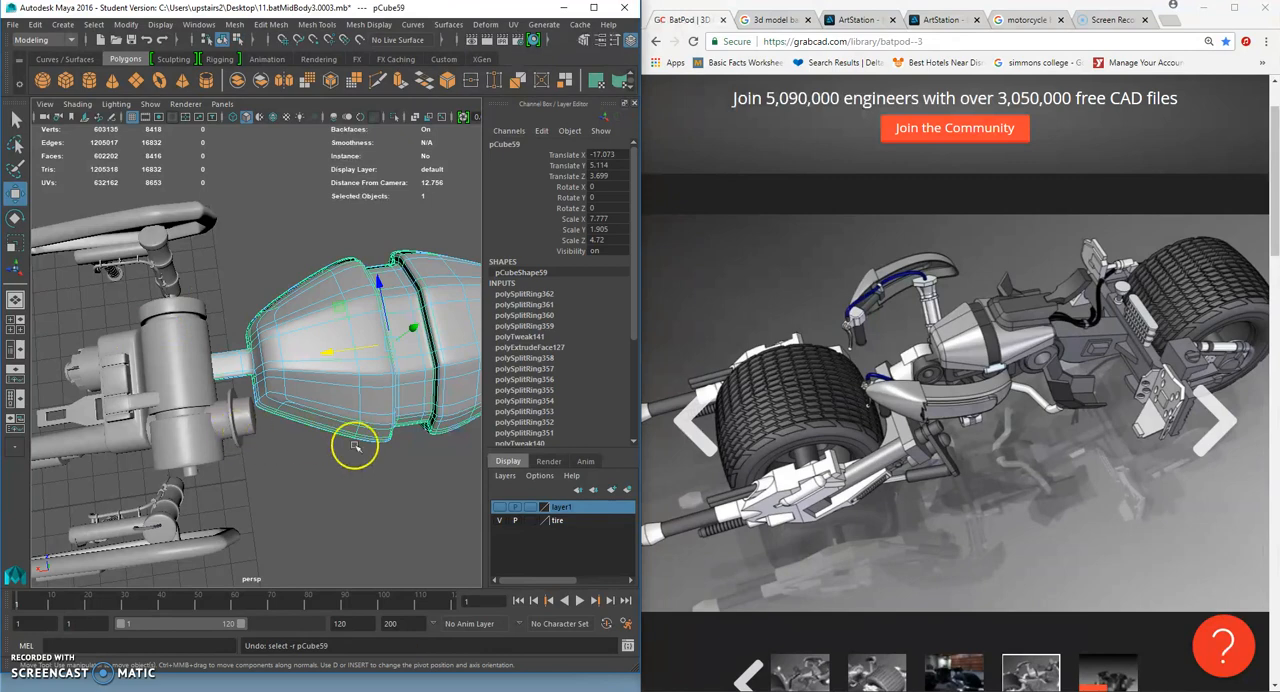
click(393, 459)
alt+drag(346, 377, 536, 322)
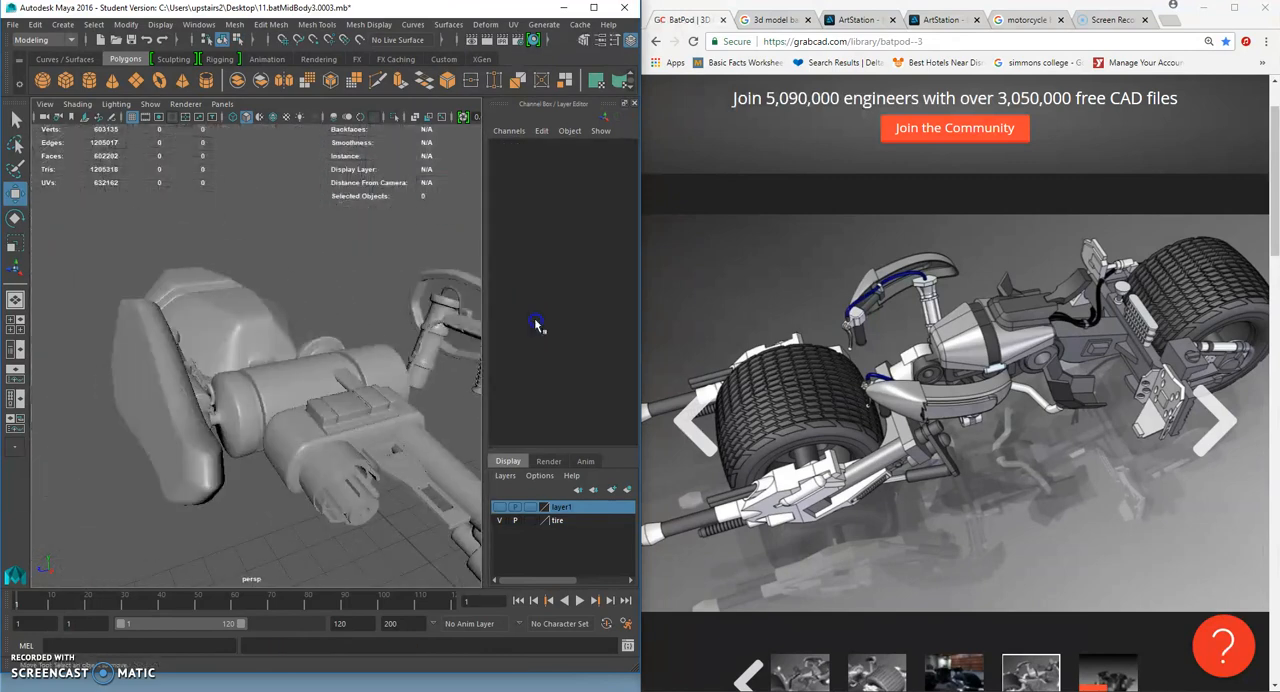
scroll(306, 383, down, 6)
alt+drag(306, 383, 361, 384)
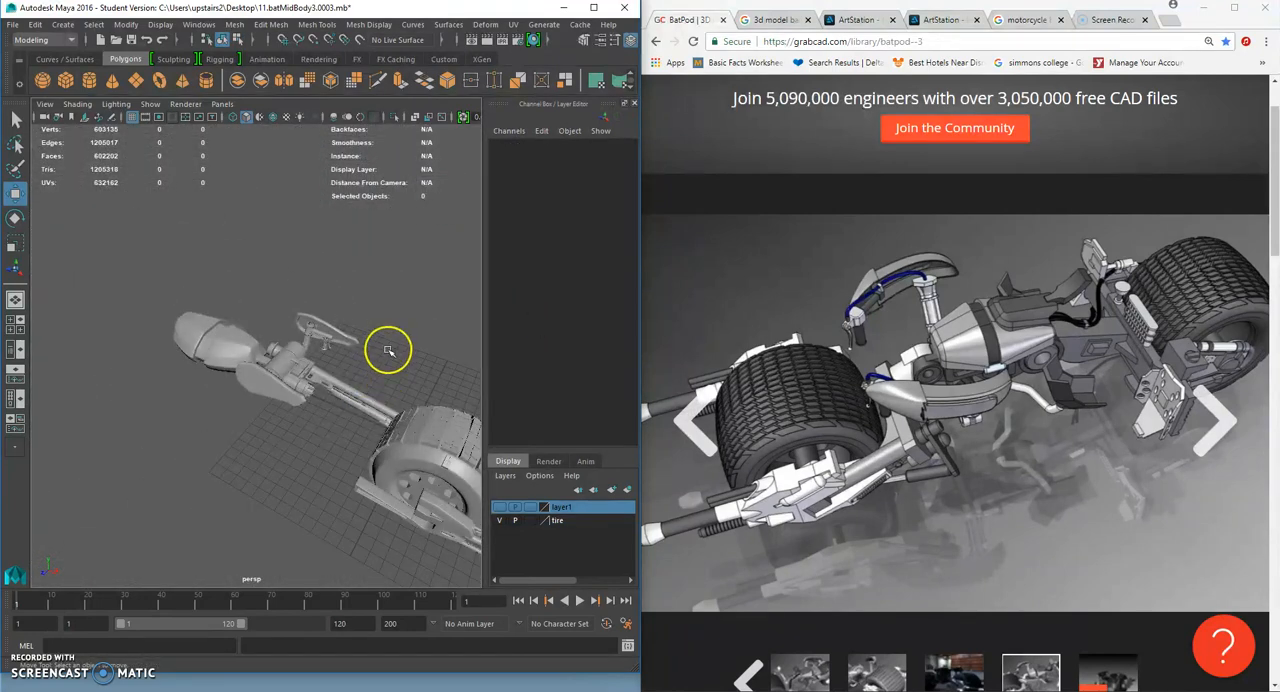
scroll(350, 351, up, 5)
alt+drag(445, 348, 205, 300)
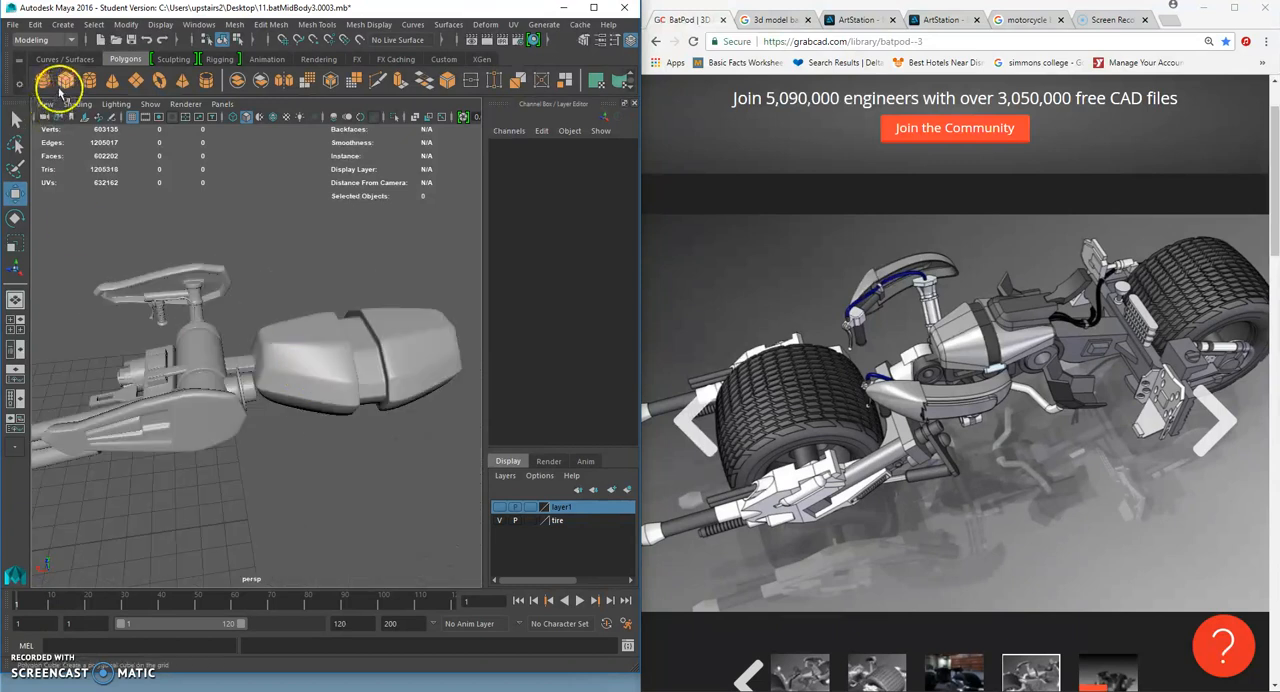
- Create a polygon cube and place it on the mid-body block's rear section at Translate X -18.999, Y 7.335, Z 3.605
scroll(303, 455, down, 6)
alt+drag(194, 406, 250, 447)
drag(316, 338, 279, 315)
scroll(323, 267, up, 6)
drag(379, 245, 440, 321)
scroll(400, 315, up, 4)
alt+drag(314, 300, 265, 319)
scroll(380, 321, up, 3)
alt+drag(380, 322, 278, 327)
scroll(301, 343, up, 2)
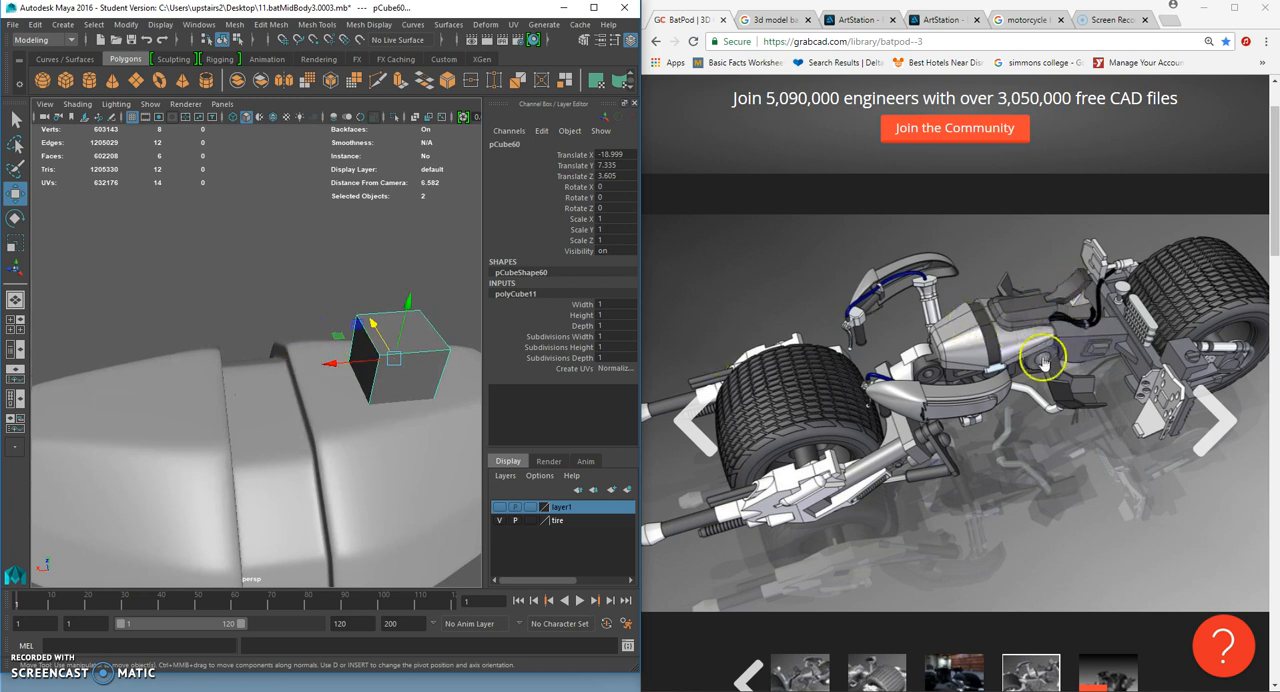
- Lengthen the cube by moving its rear end face outward, and return to object mode
alt+drag(412, 420, 357, 343)
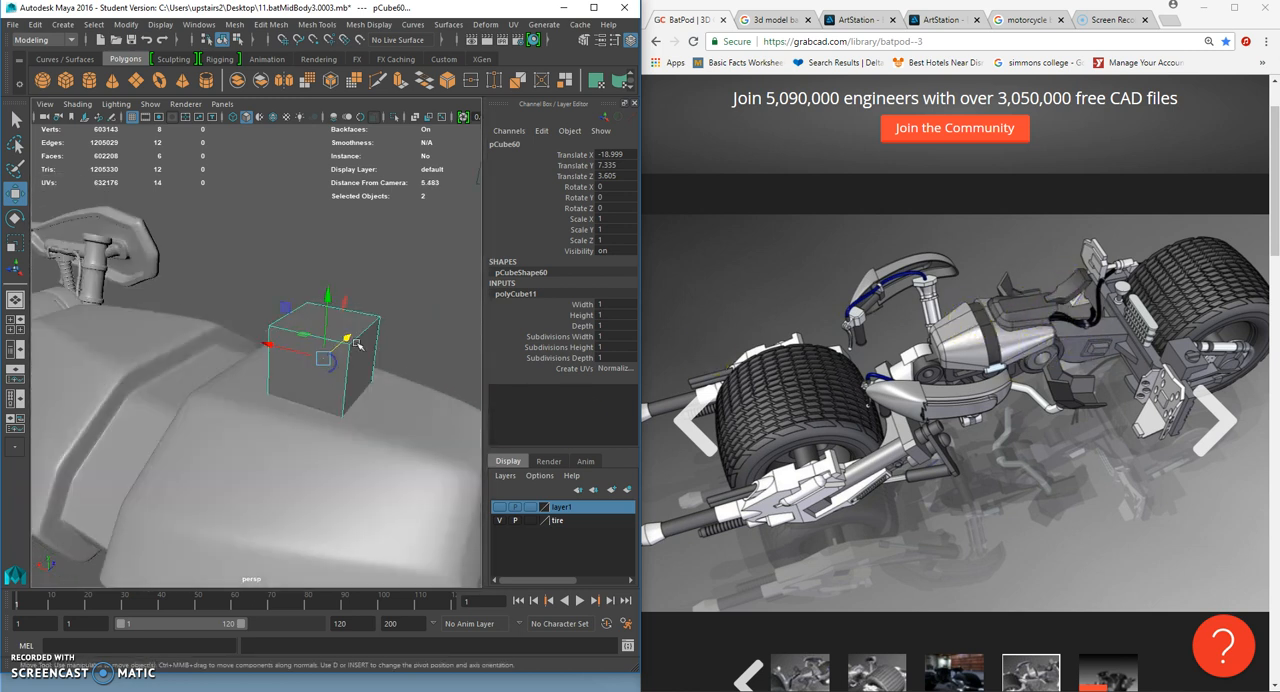
right_click(357, 344)
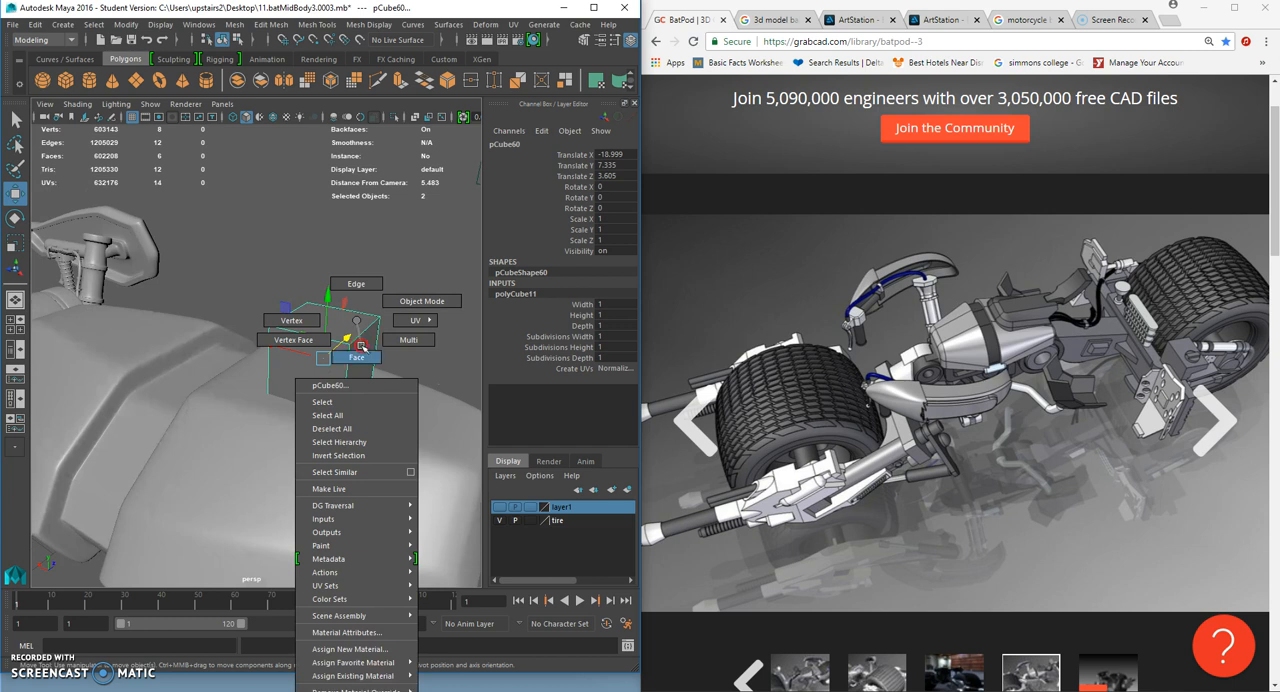
click(362, 348)
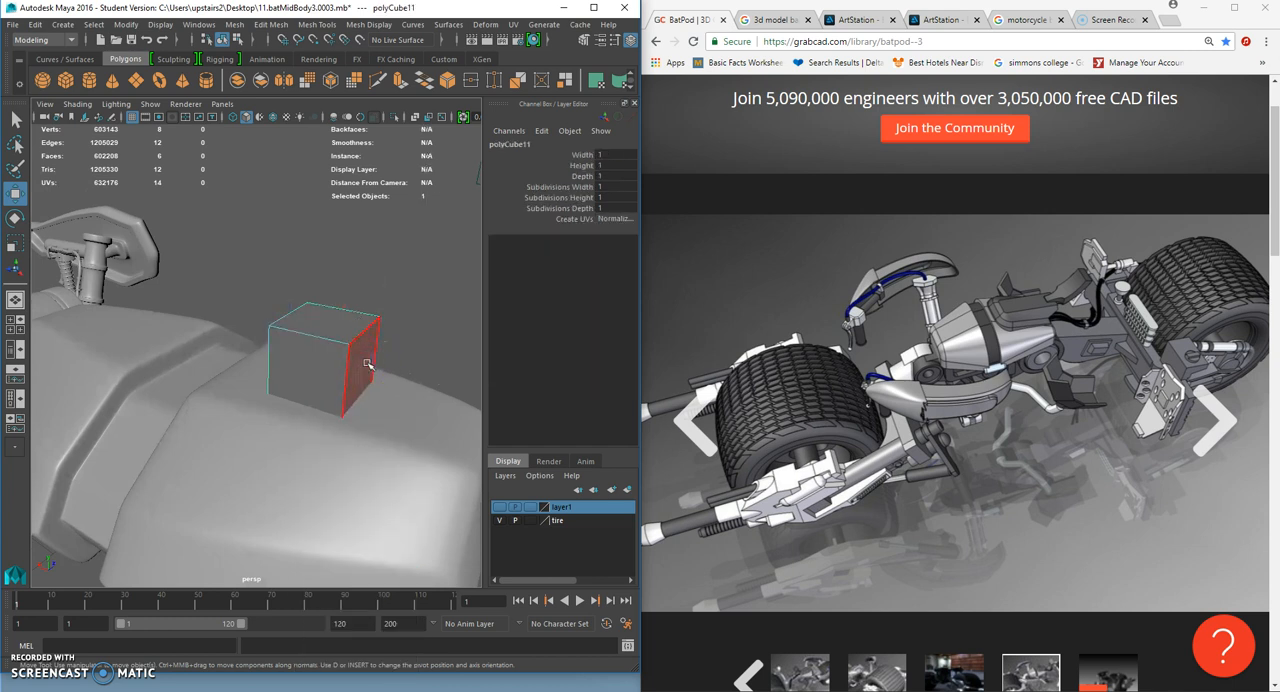
click(367, 364)
right_click(349, 356)
click(371, 303)
- Flatten the lengthened box to Scale Y 0.426 and raise it above the block to Translate Y 8.537
click(16, 243)
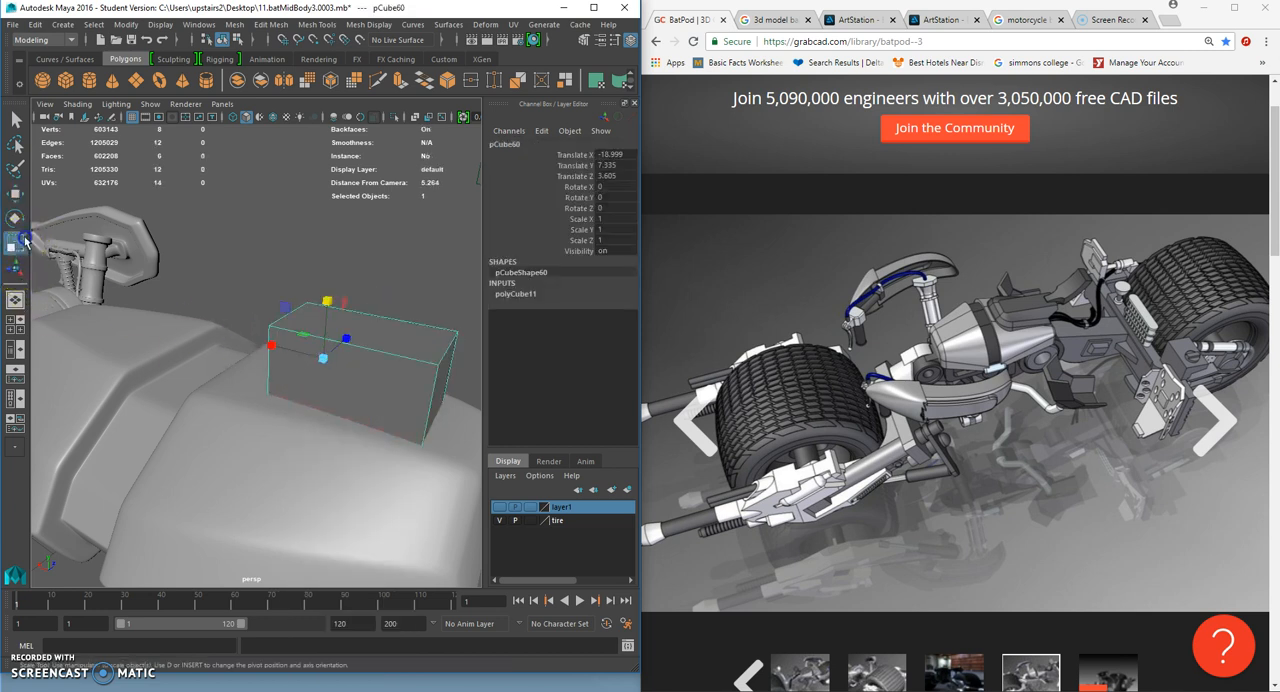
drag(323, 313, 343, 237)
key(w)
- Extrude the box's bottom face, lower it slightly and scale it outward into a flared lip
right_click(371, 222)
click(371, 259)
click(378, 283)
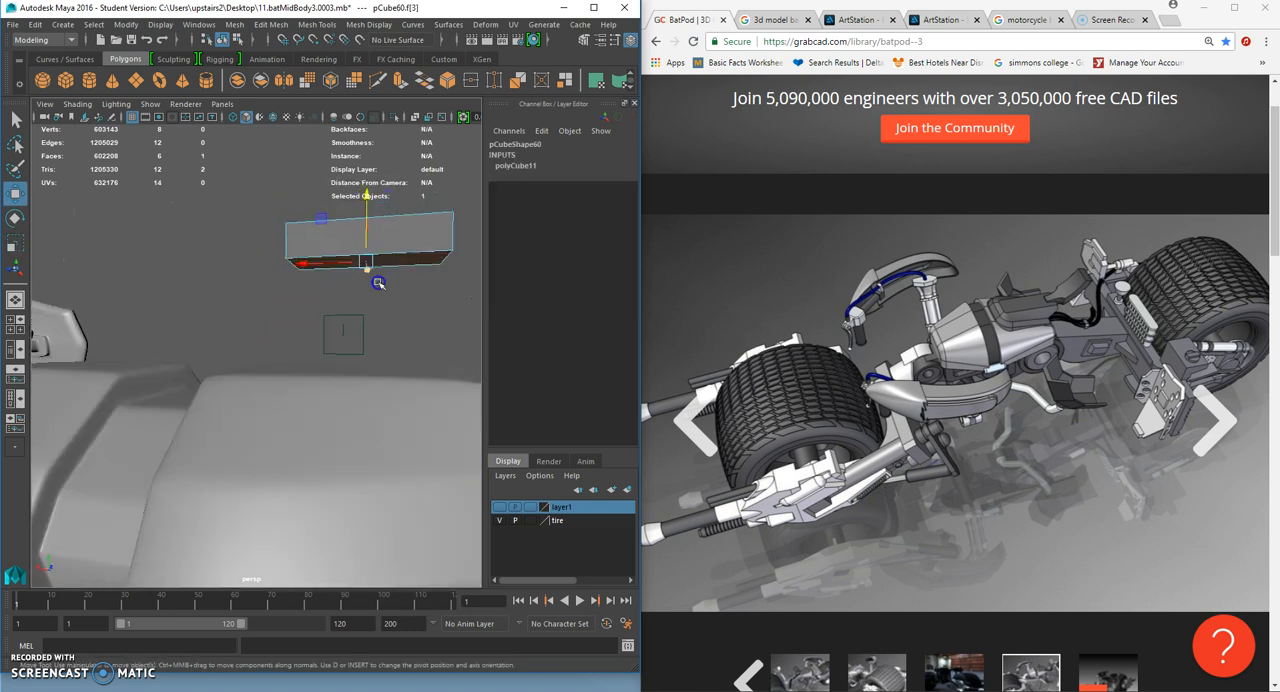
key(ctrl+e)
alt+drag(380, 284, 347, 306)
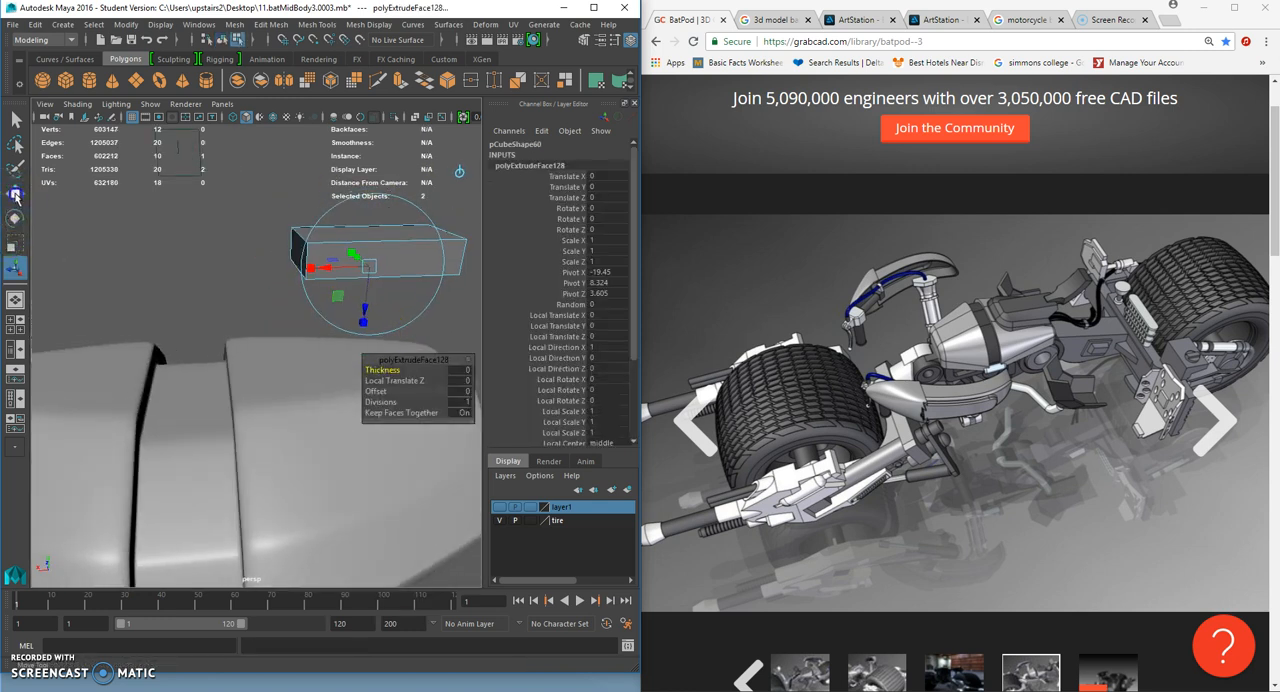
click(15, 196)
drag(371, 200, 381, 203)
click(15, 242)
alt+drag(385, 326, 337, 354)
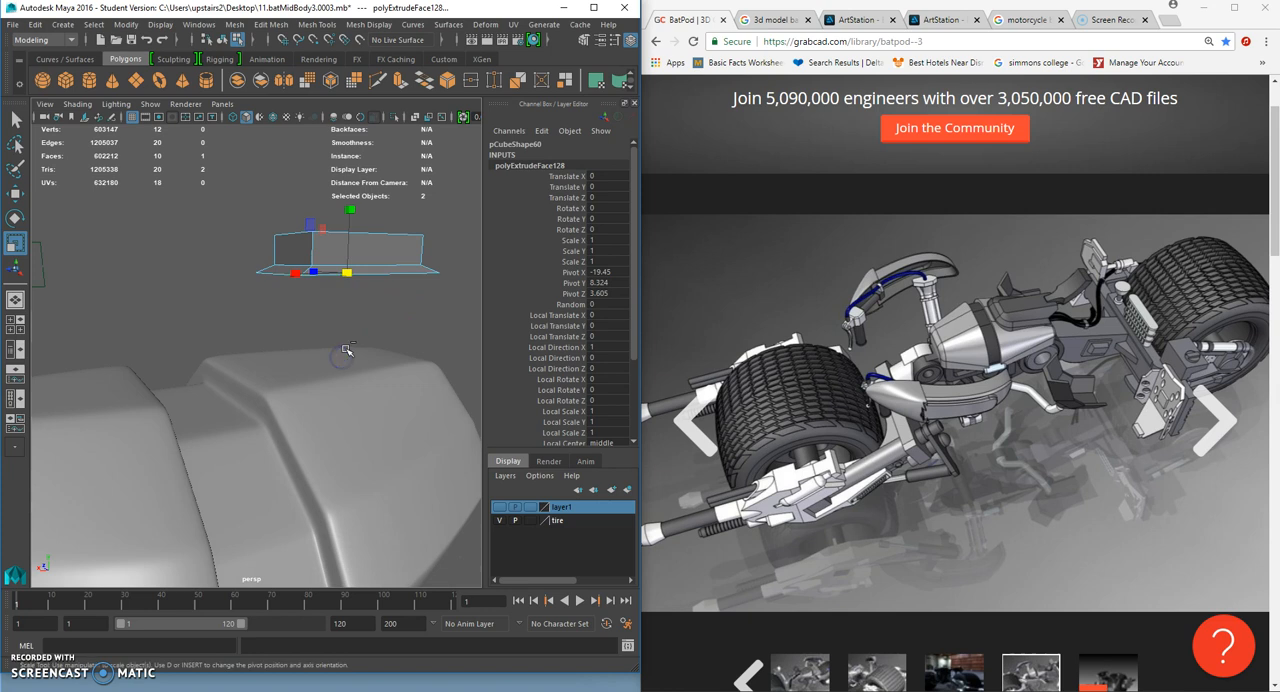
- Extrude the widened bottom face again straight down to give the base a vertical rim
key(ctrl+e)
key(w)
drag(349, 209, 350, 222)
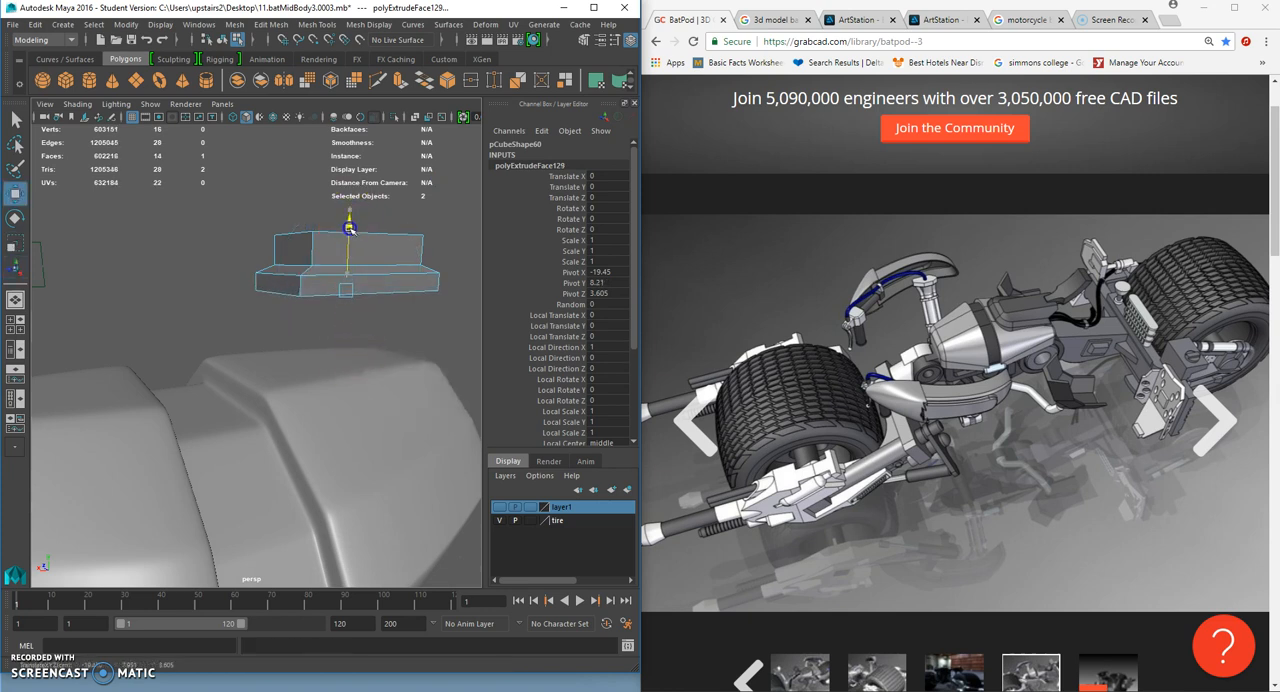
- Insert a horizontal edge loop around the upright sides of the box's upper part
alt+drag(347, 240, 333, 326)
scroll(350, 268, up, 3)
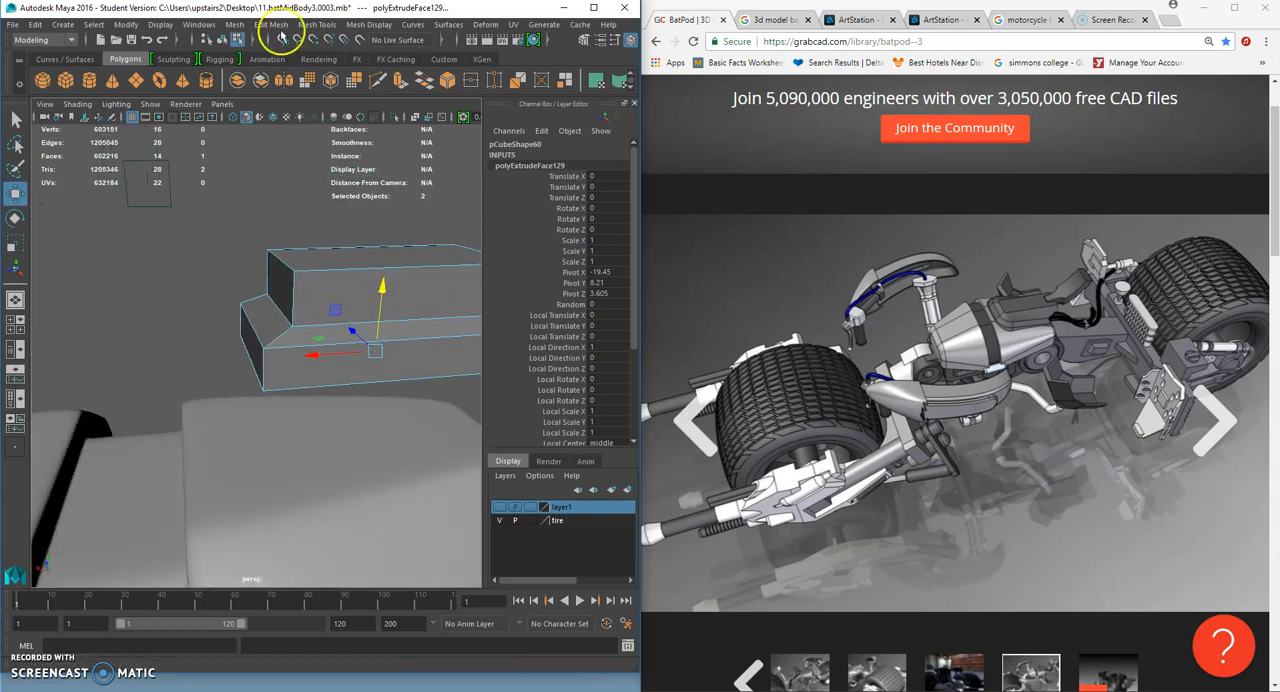
click(320, 25)
click(351, 127)
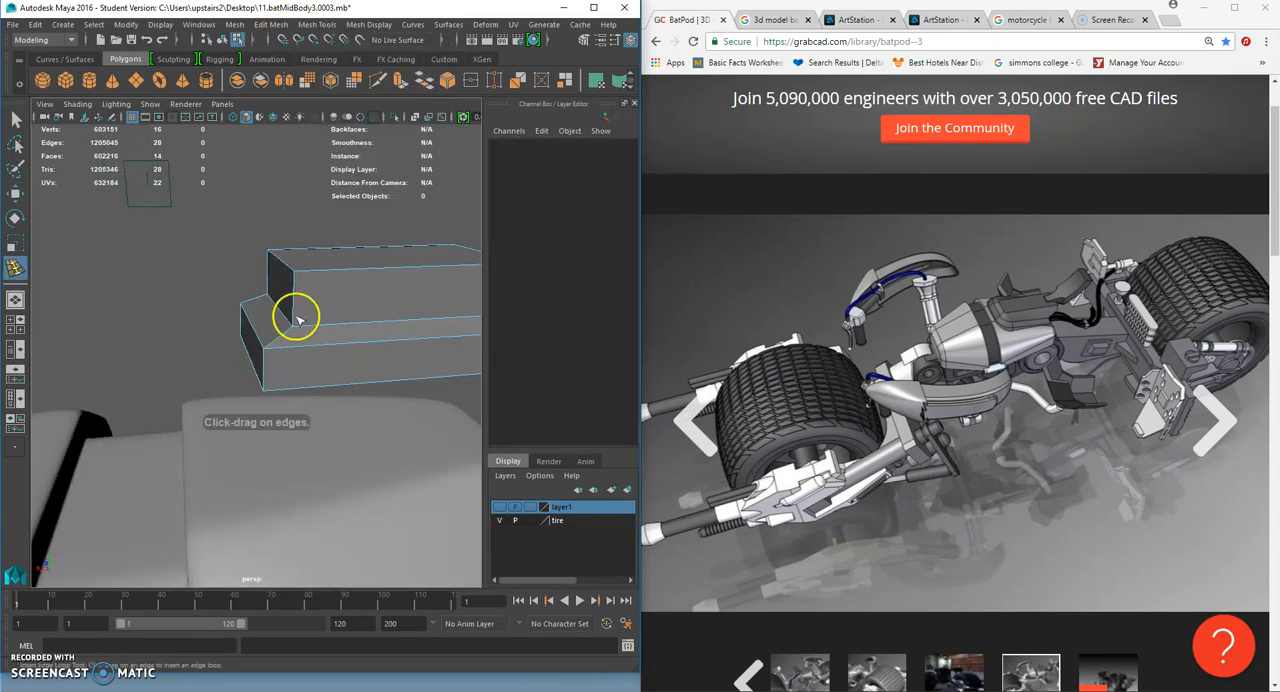
click(295, 296)
- Reshape the stepped box in vertex mode, shifting its four bottom corner vertices upward to thin the base rim
click(16, 119)
right_click(320, 245)
click(292, 264)
click(12, 199)
alt+drag(232, 246, 240, 271)
alt+drag(240, 274, 291, 324)
right_drag(297, 324, 246, 307)
scroll(247, 307, down, 5)
drag(190, 377, 419, 340)
mouse_move(310, 297)
alt+mouse_down()
mouse_move(303, 317)
mouse_move(312, 293)
alt+mouse_up()
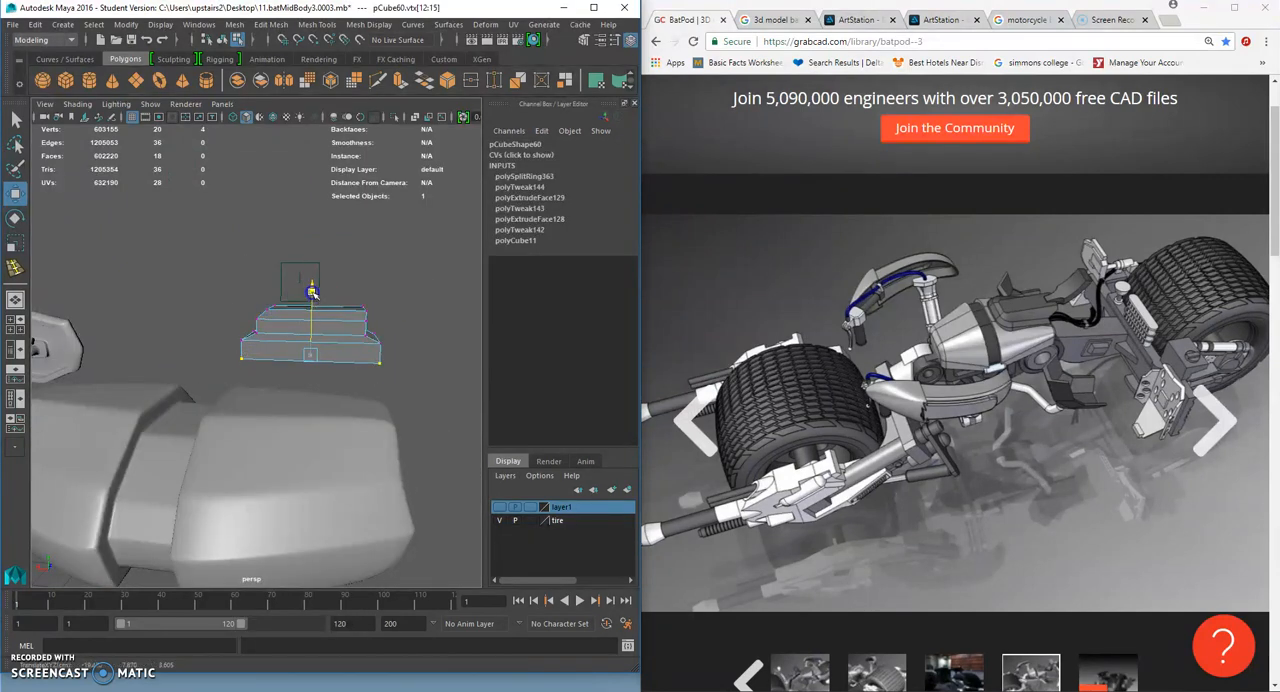
- Select the eight vertices of the box's upper part and adjust their height above the base
scroll(310, 290, up, 4)
scroll(262, 242, down, 4)
alt+drag(223, 251, 236, 254)
drag(166, 262, 469, 311)
alt+drag(290, 235, 266, 330)
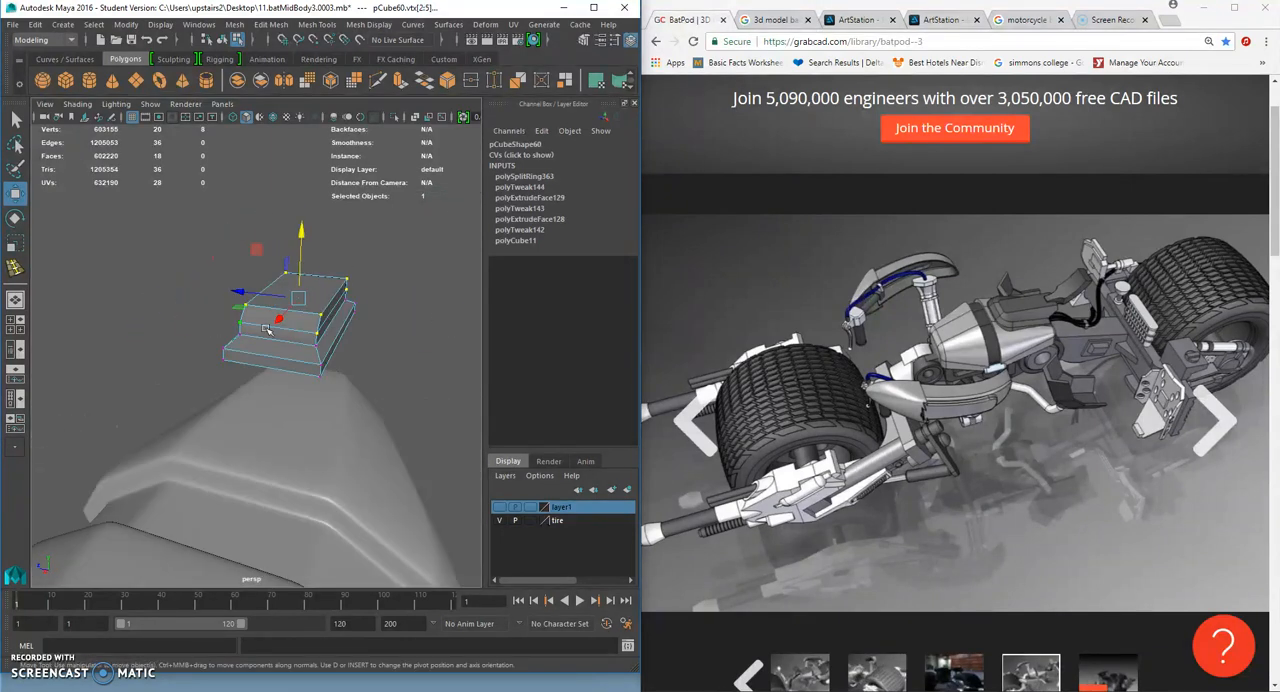
- Insert a lengthwise edge loop down the middle of the box and set its Weight to 0.5
scroll(394, 309, up, 3)
alt+drag(394, 309, 183, 340)
click(307, 25)
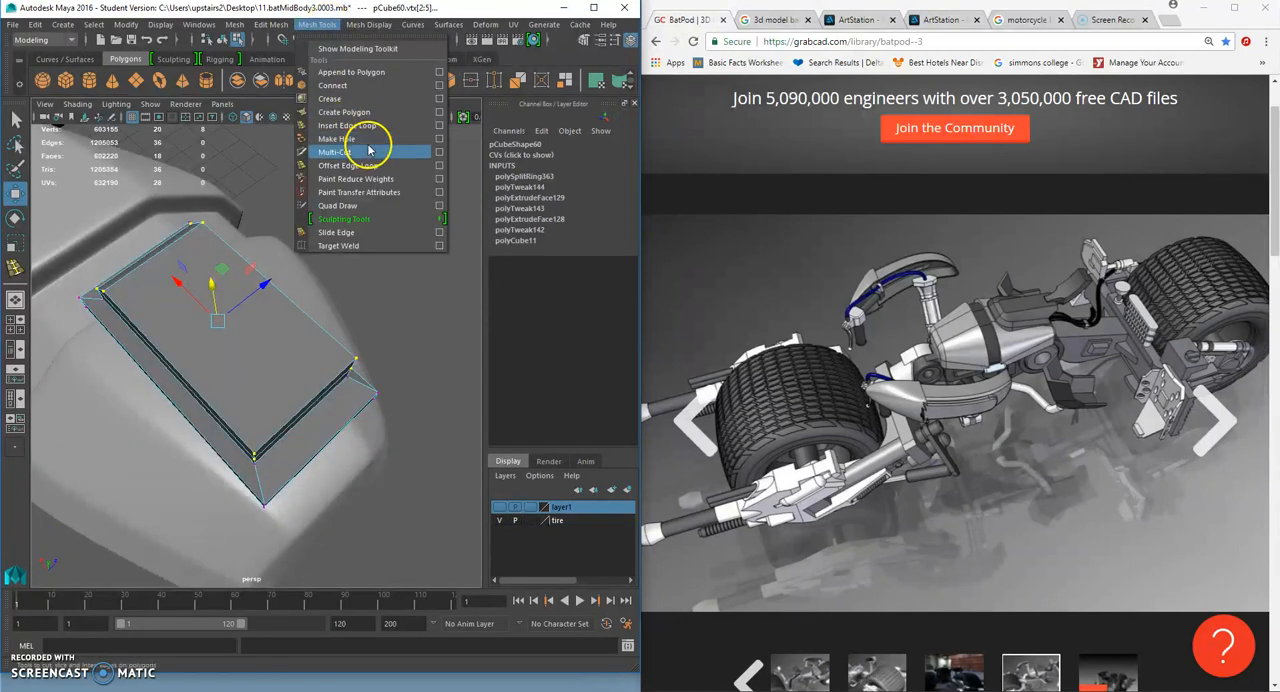
click(397, 126)
click(307, 405)
alt+drag(307, 405, 215, 397)
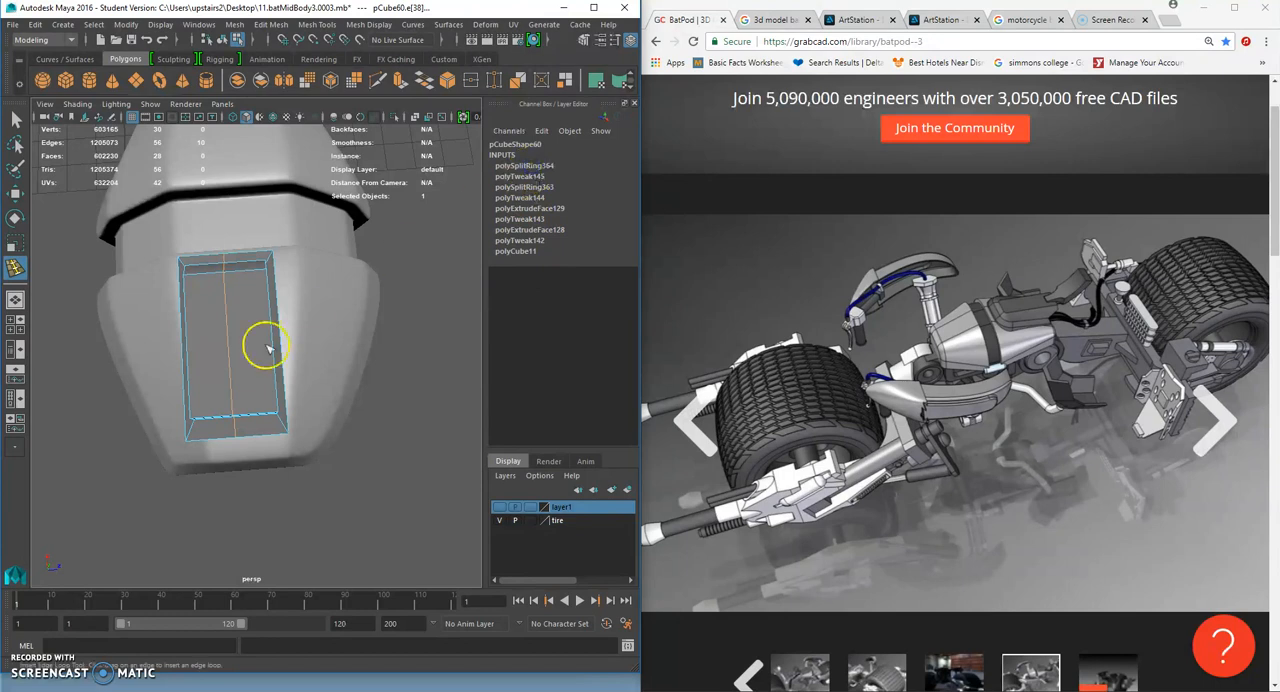
click(15, 121)
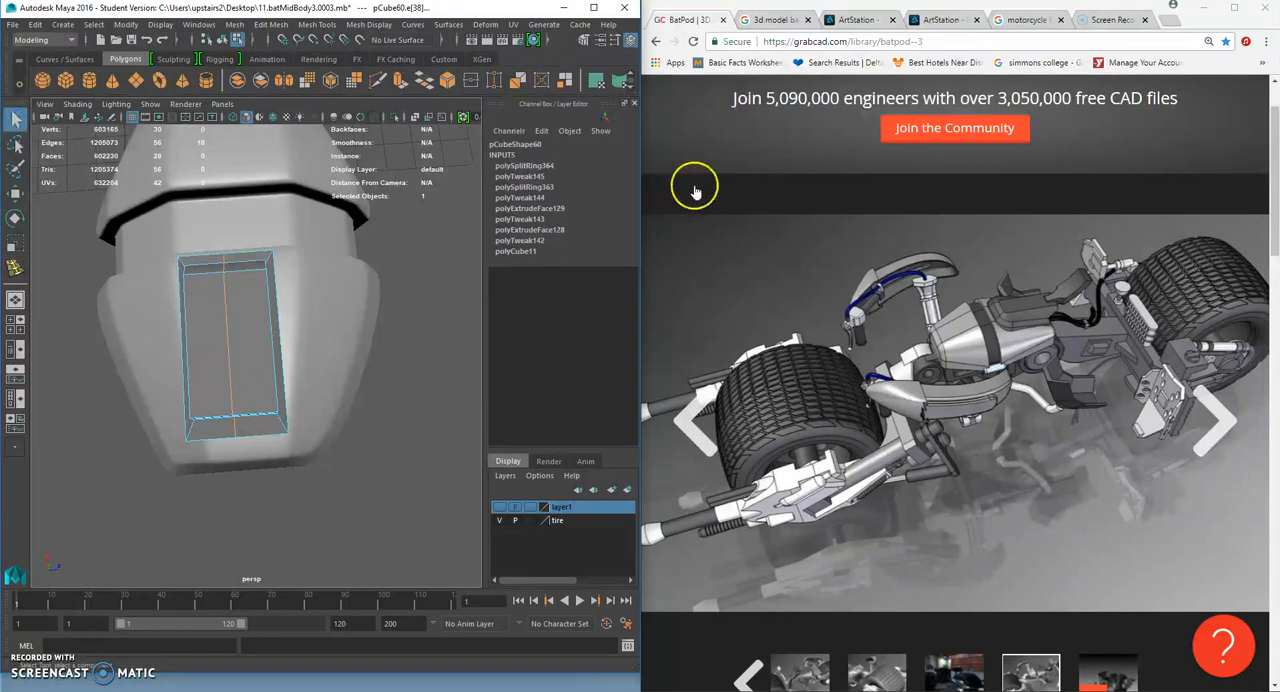
click(540, 166)
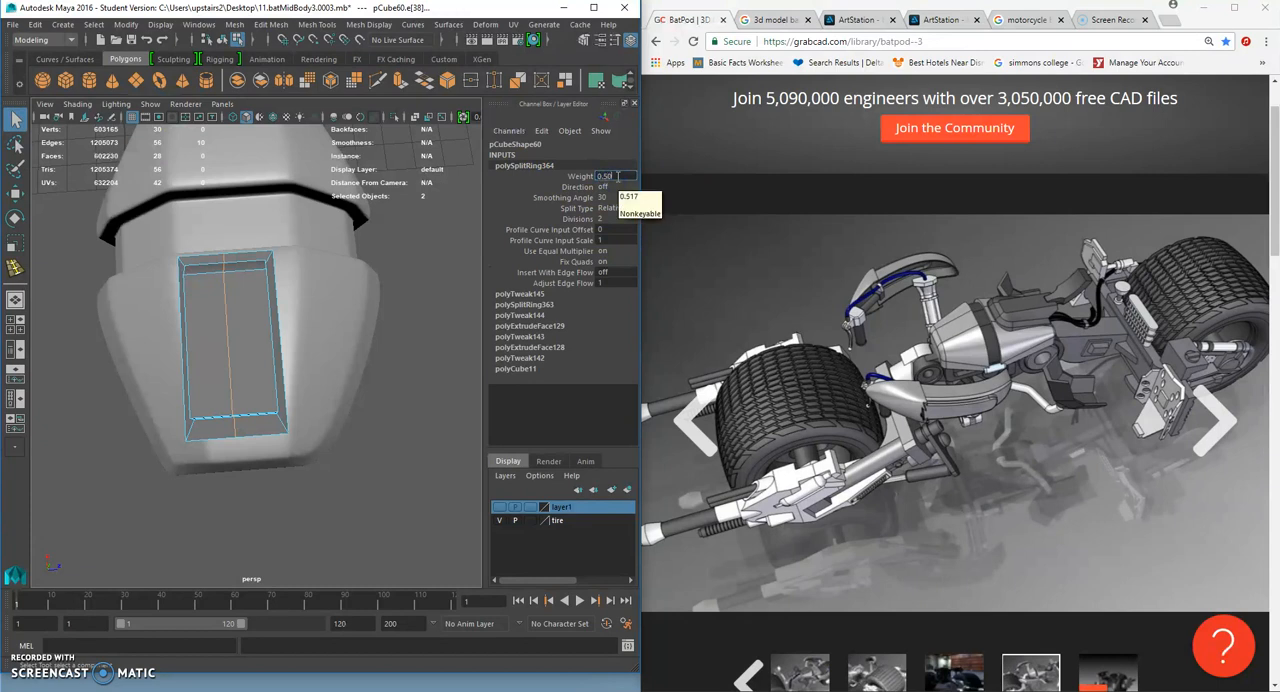
- Pull the middle vertices at the box's ends outward to give it angled, pointed ends, and return to object mode
click(15, 192)
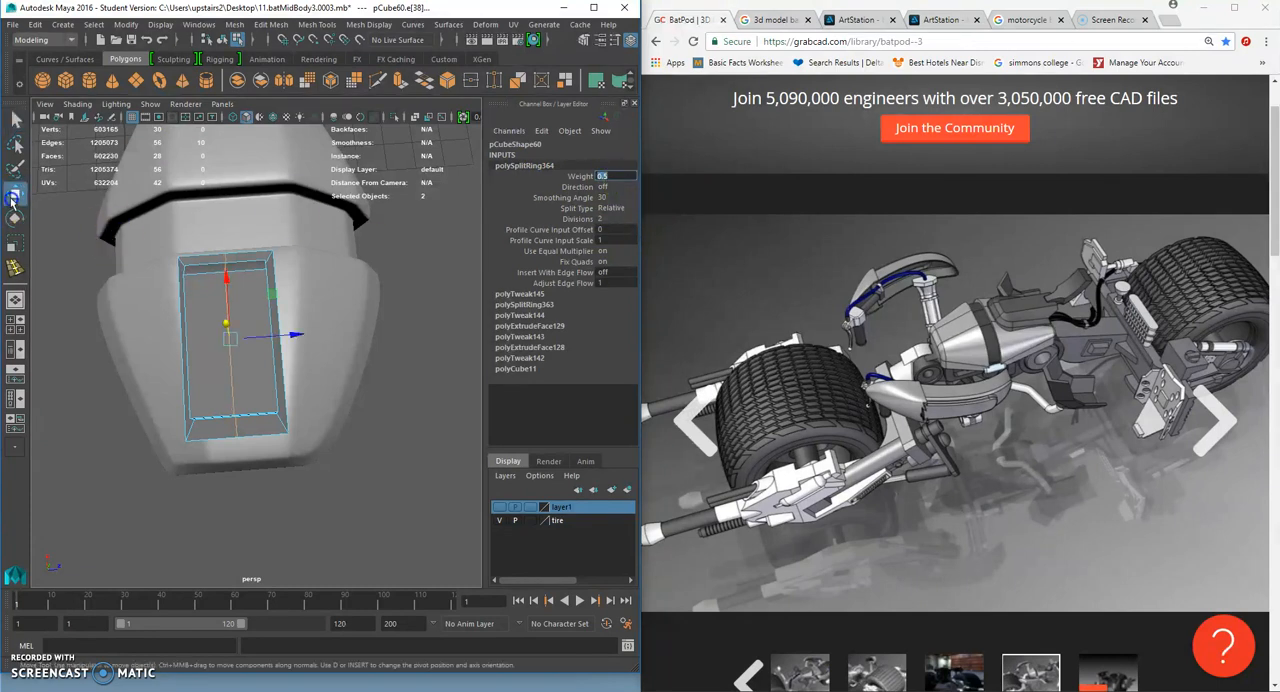
right_drag(254, 320, 231, 401)
click(189, 320)
drag(214, 393, 251, 452)
drag(235, 363, 303, 287)
right_drag(320, 314, 379, 284)
alt+drag(376, 288, 577, 358)
click(338, 357)
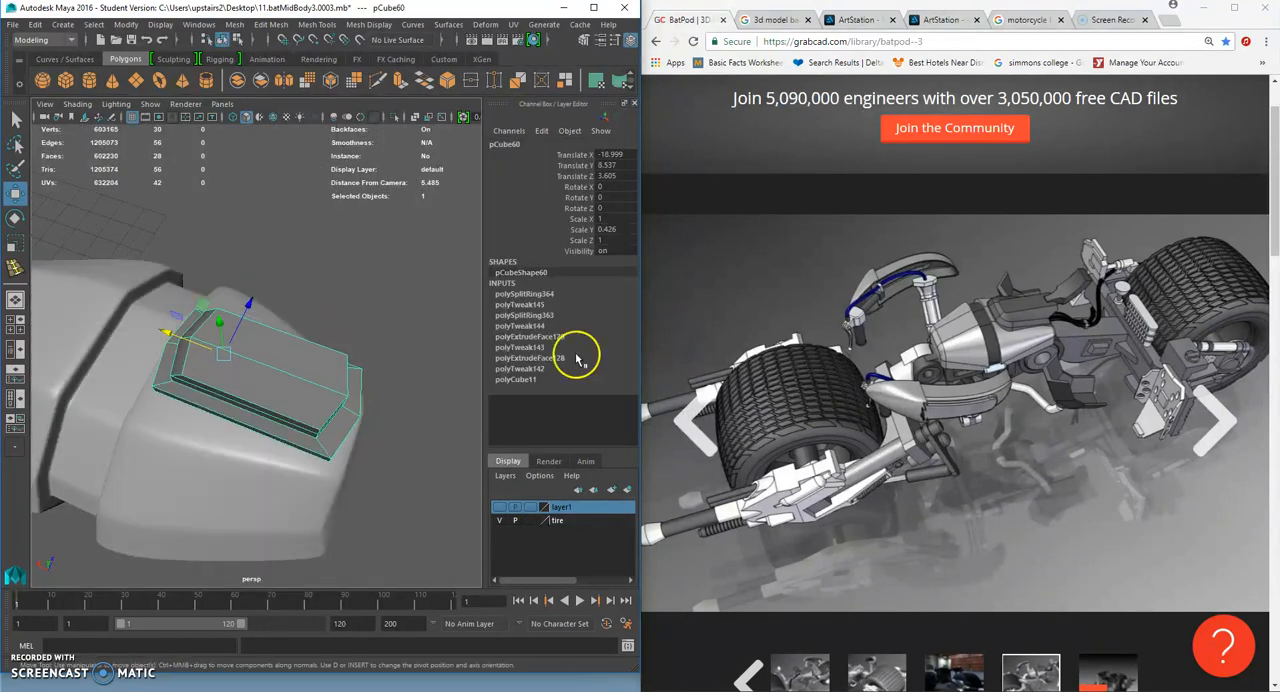
- Insert a lengthwise edge loop on each side of the box's centre line
scroll(420, 375, up, 3)
alt+drag(424, 375, 332, 362)
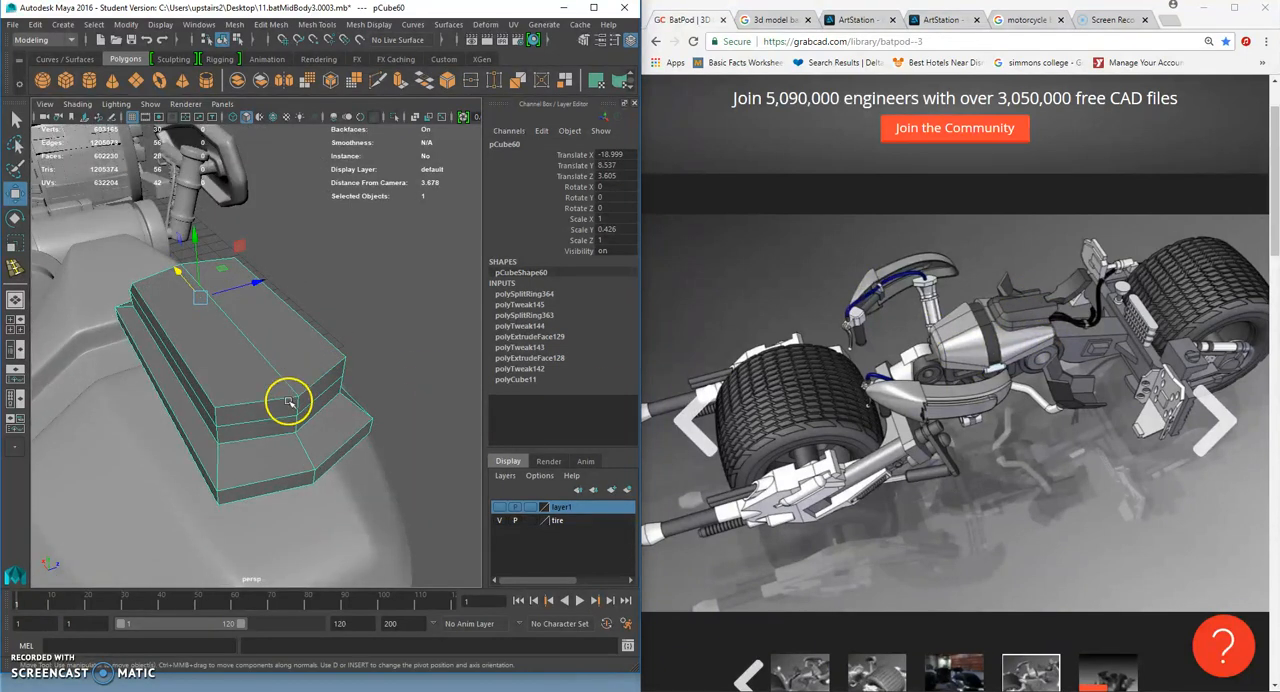
click(318, 24)
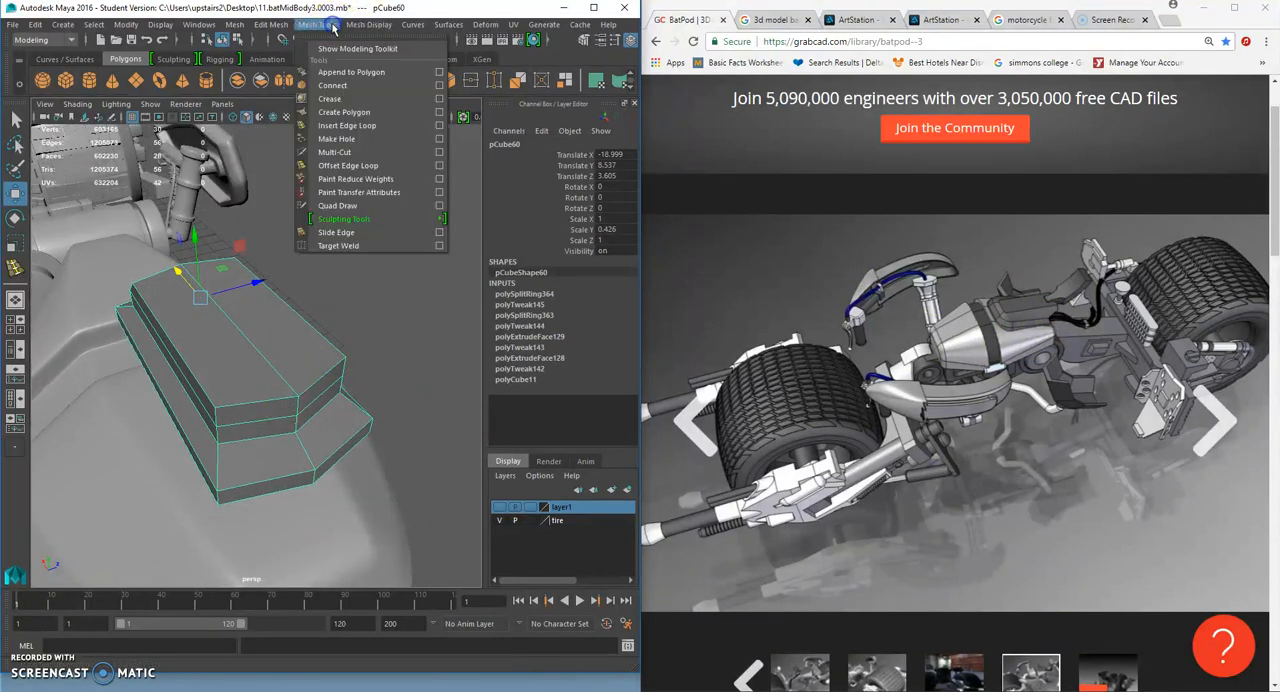
click(390, 124)
click(257, 405)
alt+drag(288, 405, 258, 405)
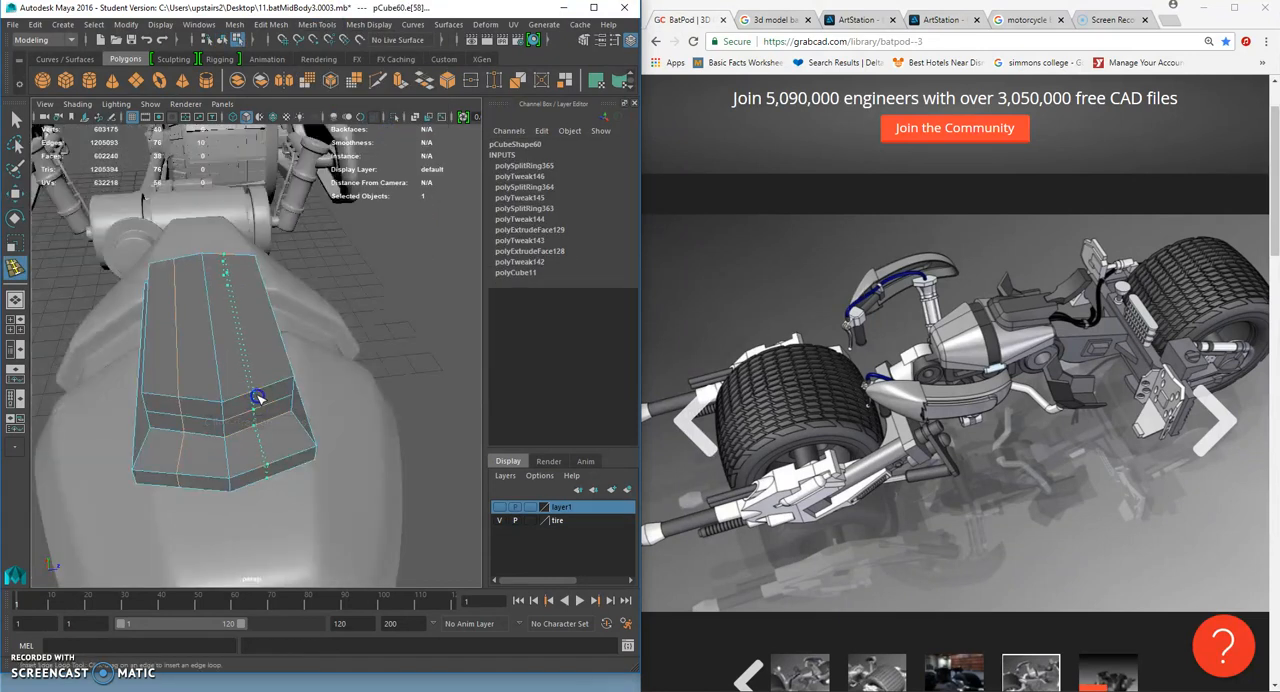
click(257, 398)
- Insert a crosswise edge loop near the box's rear end and scale it flat so it runs straight across
alt+drag(229, 420, 90, 320)
click(269, 376)
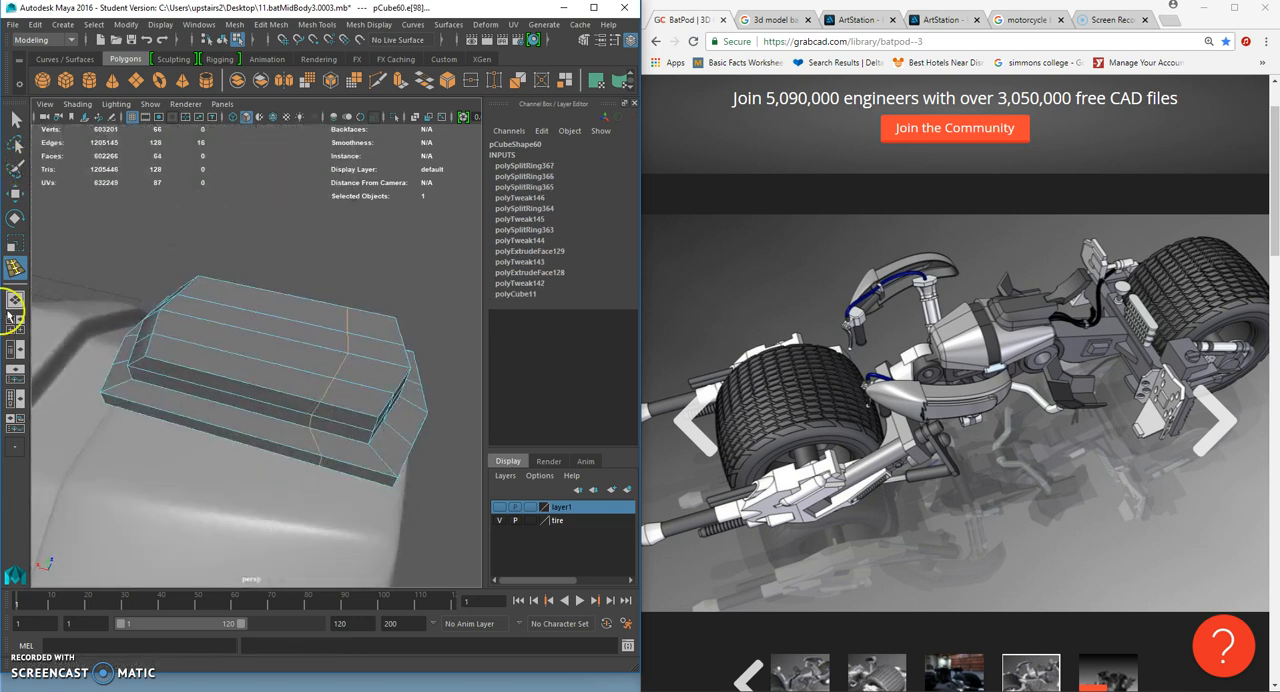
click(13, 245)
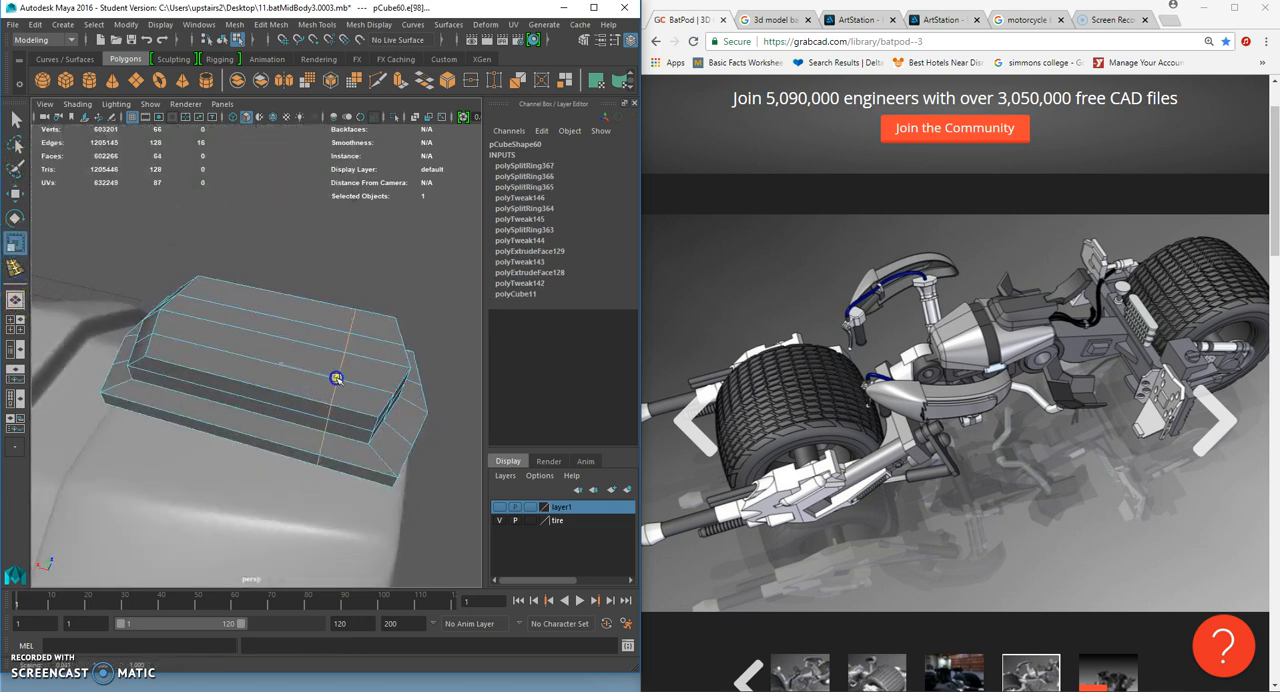
alt+drag(430, 462, 300, 410)
- Delete the two middle faces on top of the box behind the crosswise edge loop
right_drag(291, 320, 289, 395)
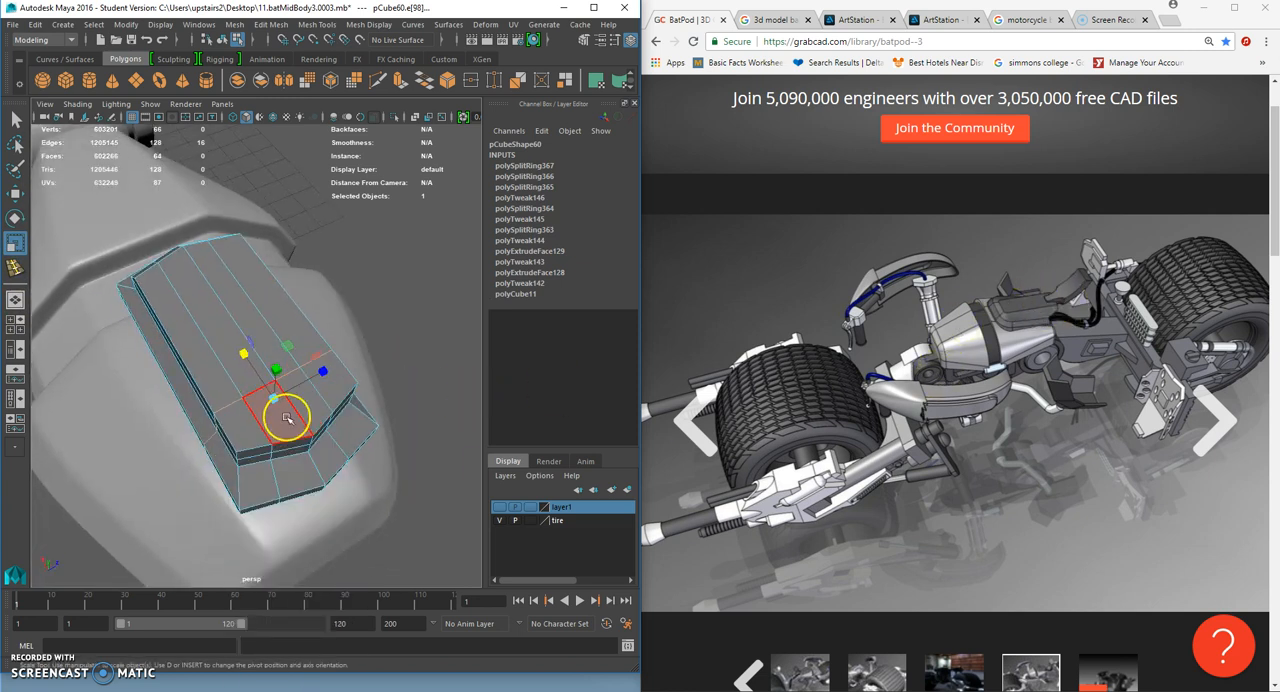
key(Delete)
alt+drag(314, 412, 258, 419)
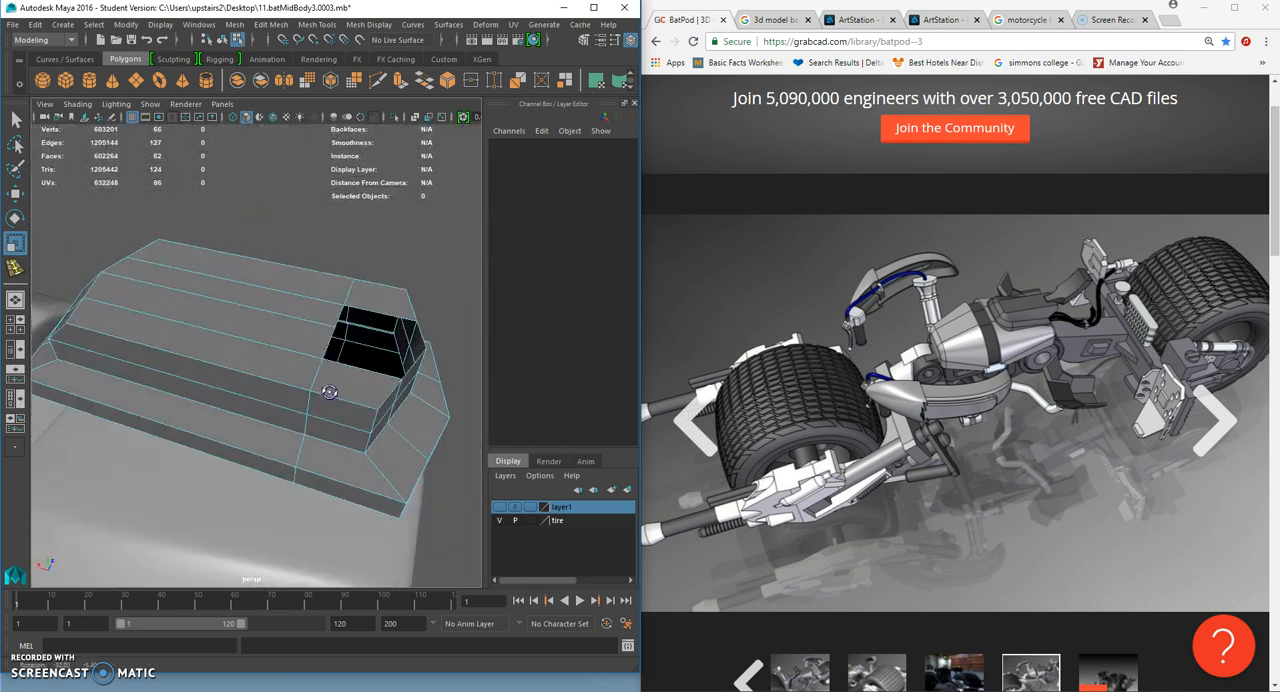
alt+middle_drag(347, 367, 286, 386)
alt+drag(286, 386, 349, 383)
- Select the border edges of the opening in the box's top, extrude them and scale the new edges inward
right_drag(259, 320, 258, 371)
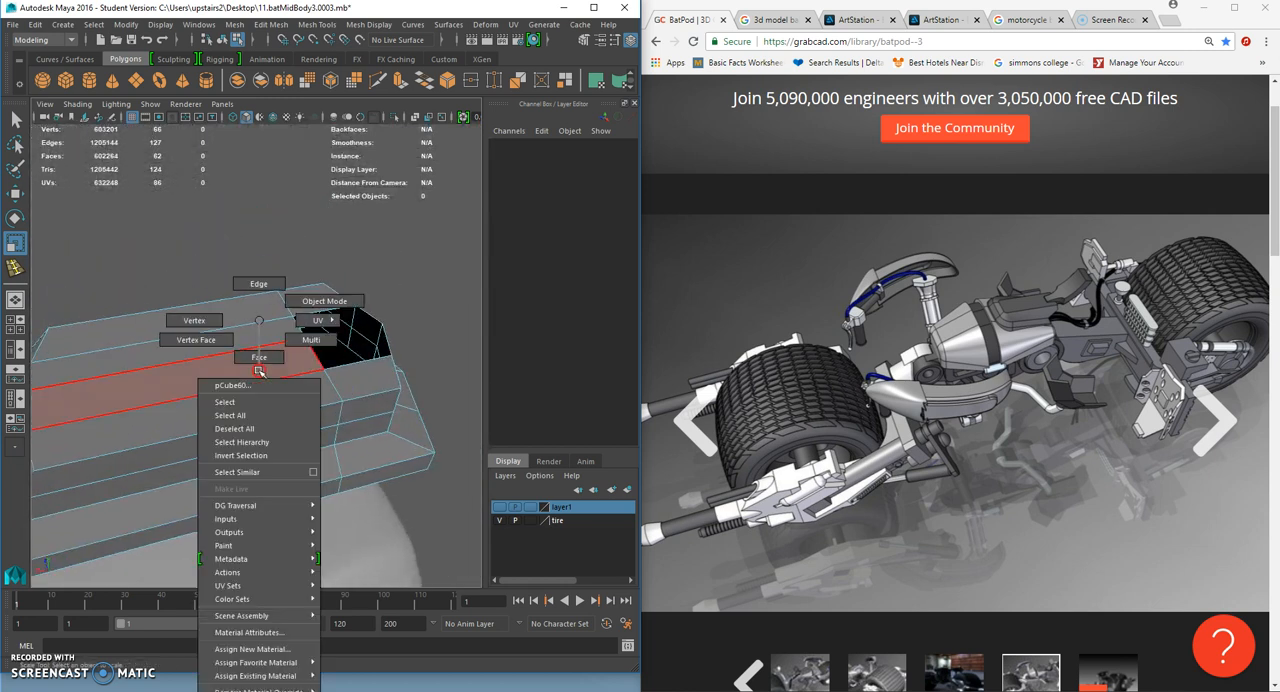
right_drag(334, 301, 334, 301)
click(317, 24)
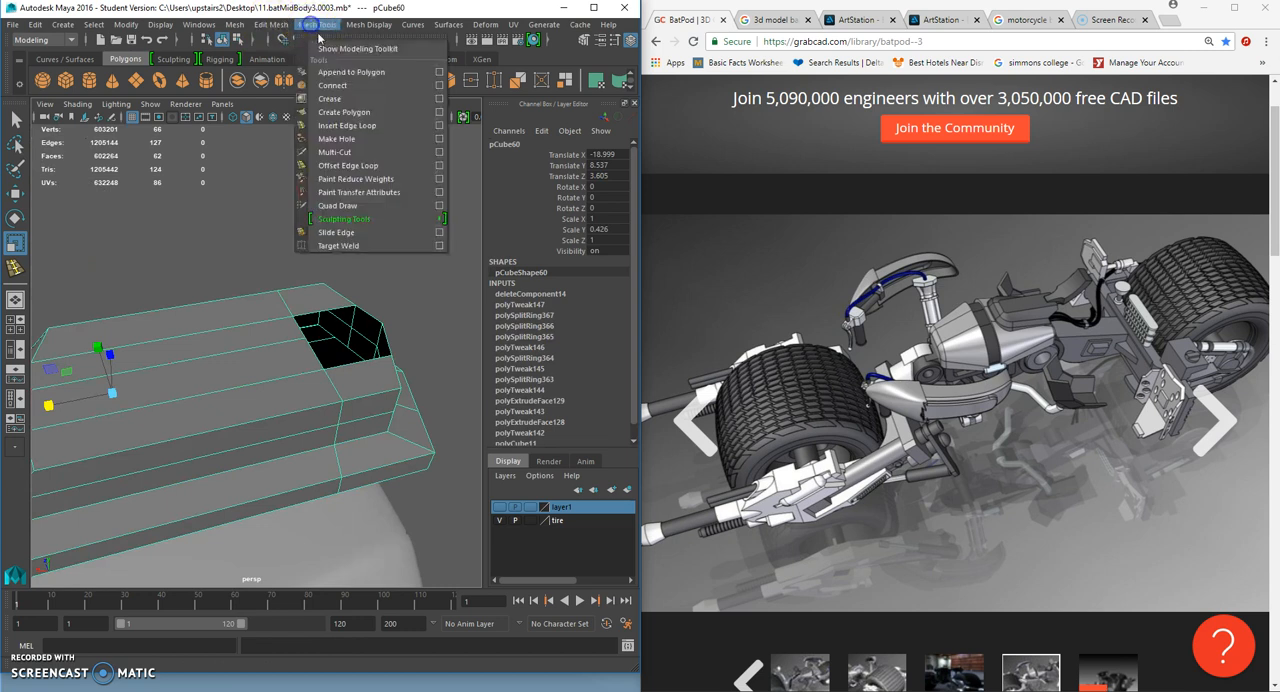
right_drag(231, 304, 231, 266)
double_click(314, 308)
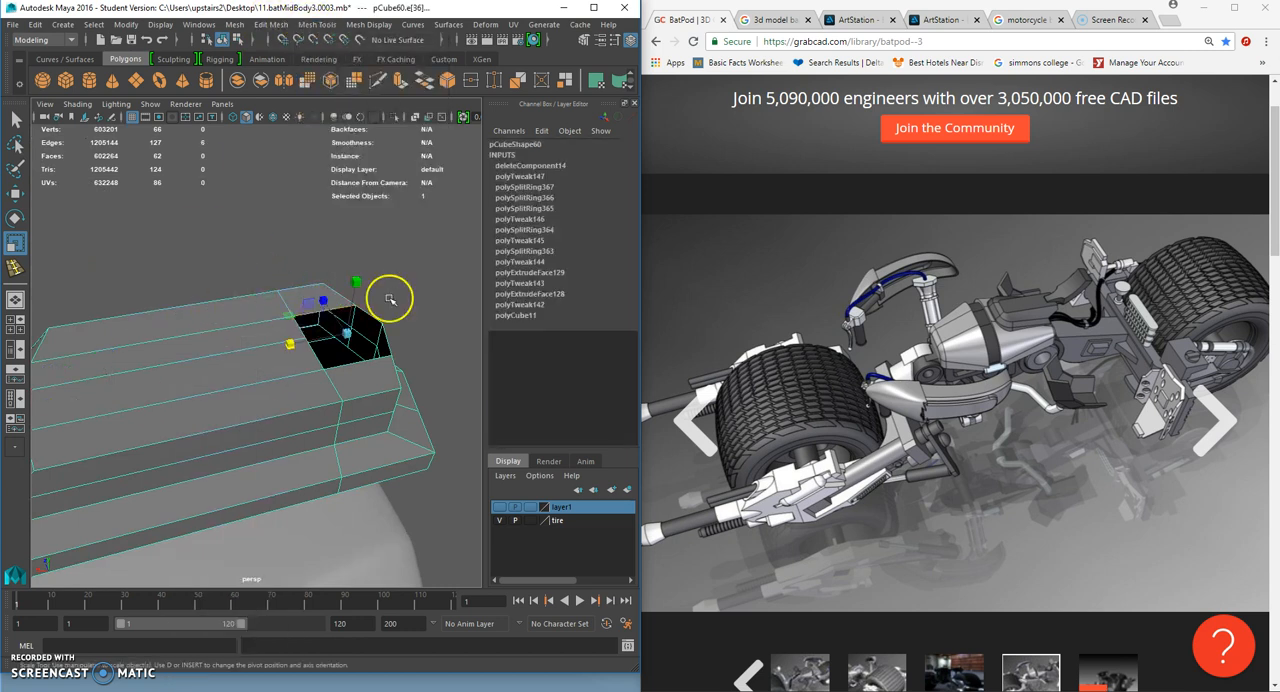
key(ctrl+e)
key(w)
alt+drag(406, 346, 328, 334)
click(15, 243)
key(w)
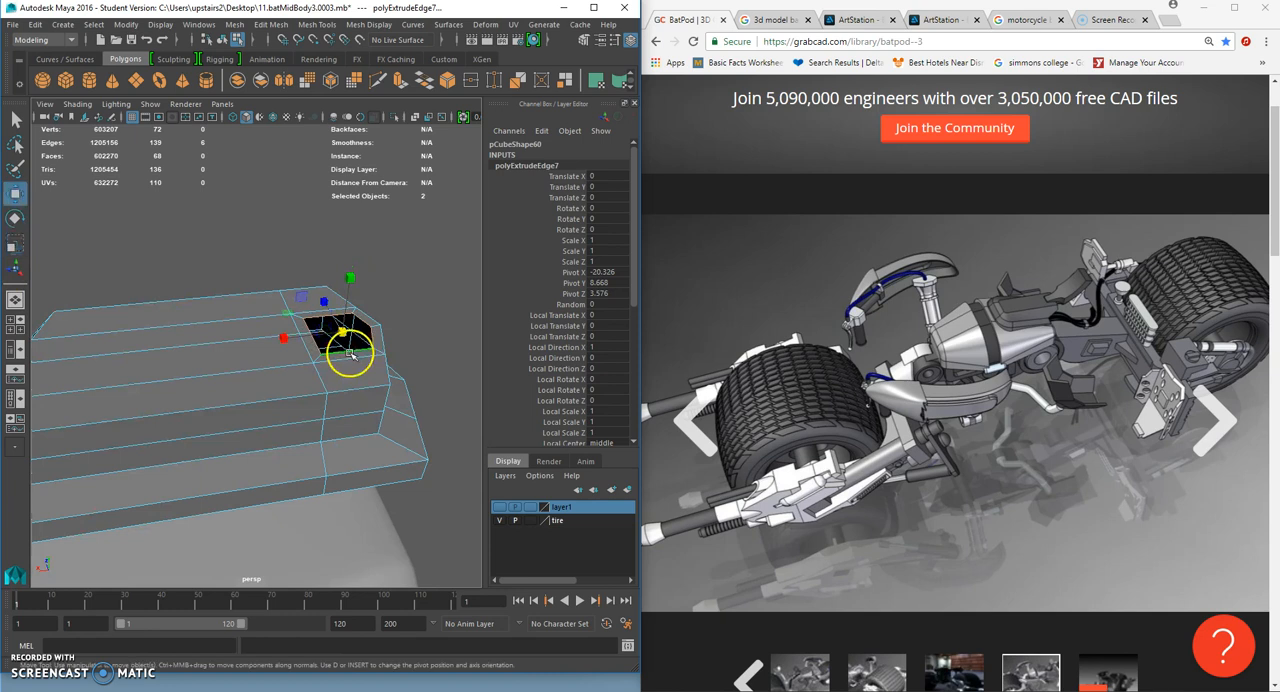
- Extrude the border edges of the opening again and move them down to form the walls of the recess
key(ctrl+e)
key(w)
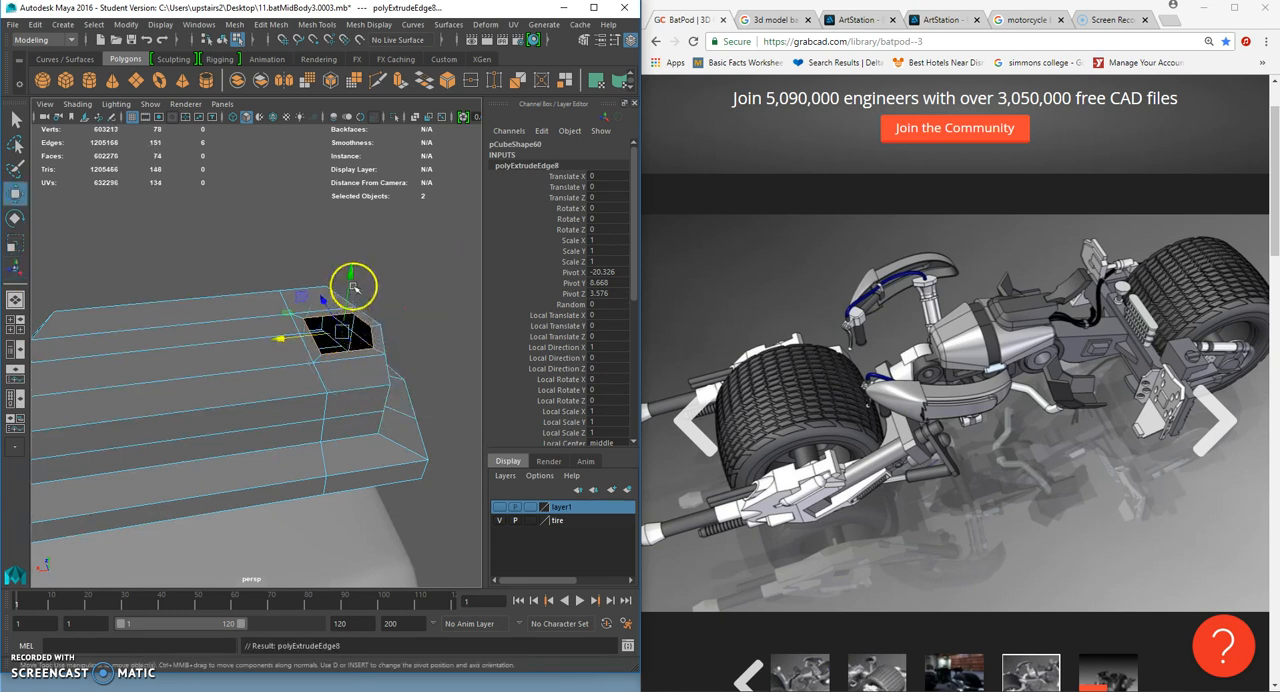
drag(350, 276, 351, 293)
alt+drag(425, 313, 285, 398)
click(373, 315)
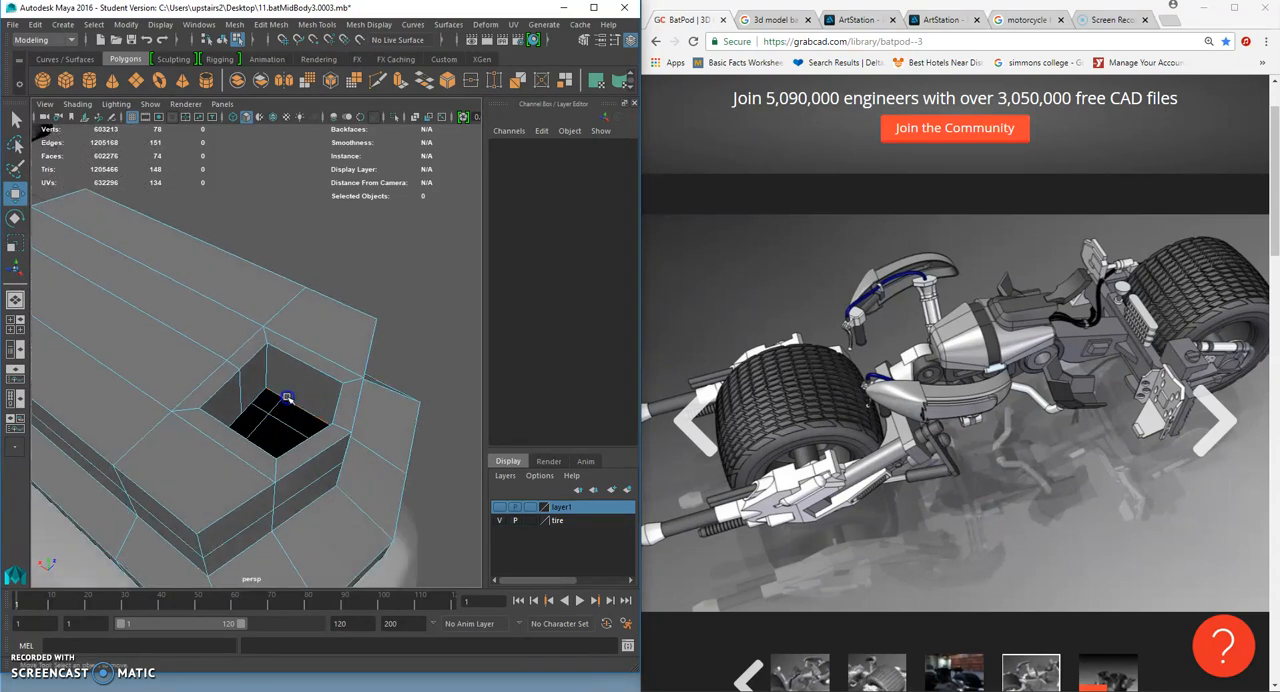
- Select the border edges at the bottom of the recess, extrude them and scale them inward to form its floor
click(287, 398)
key(ctrl+e)
key(r)
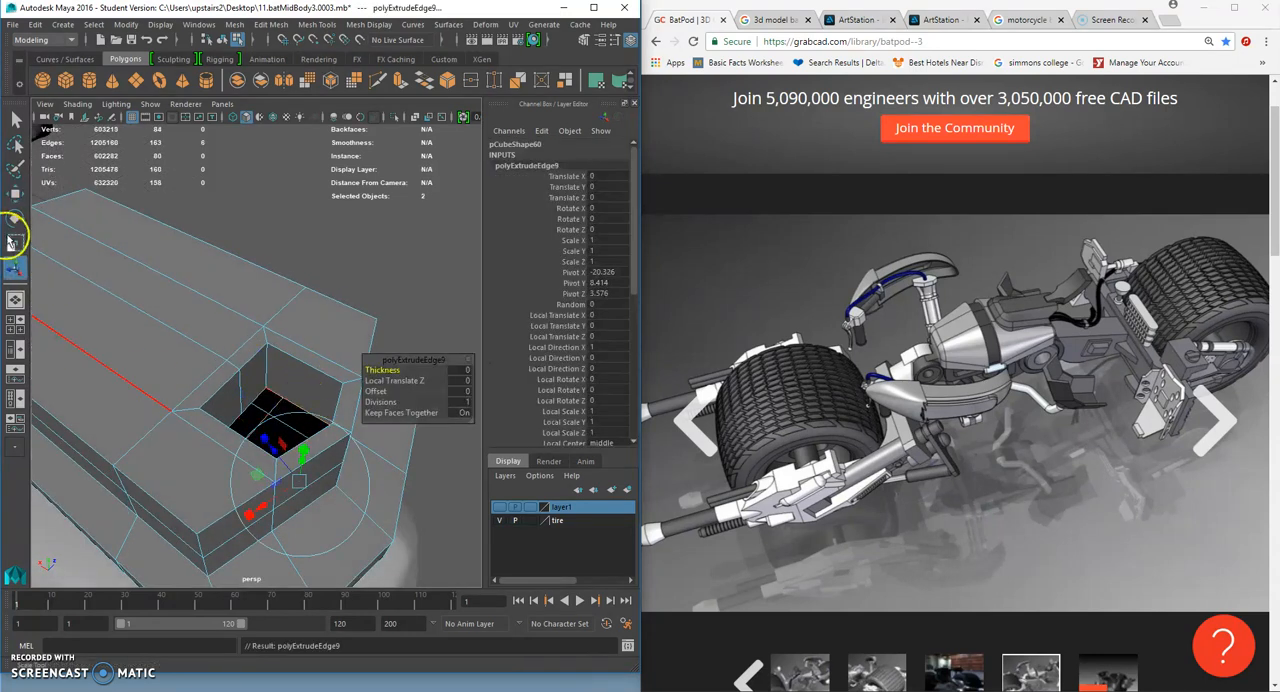
mouse_move(276, 440)
mouse_down()
mouse_move(232, 427)
mouse_move(270, 432)
mouse_up()
right_drag(264, 374, 202, 324)
scroll(283, 407, up, 4)
click(293, 422)
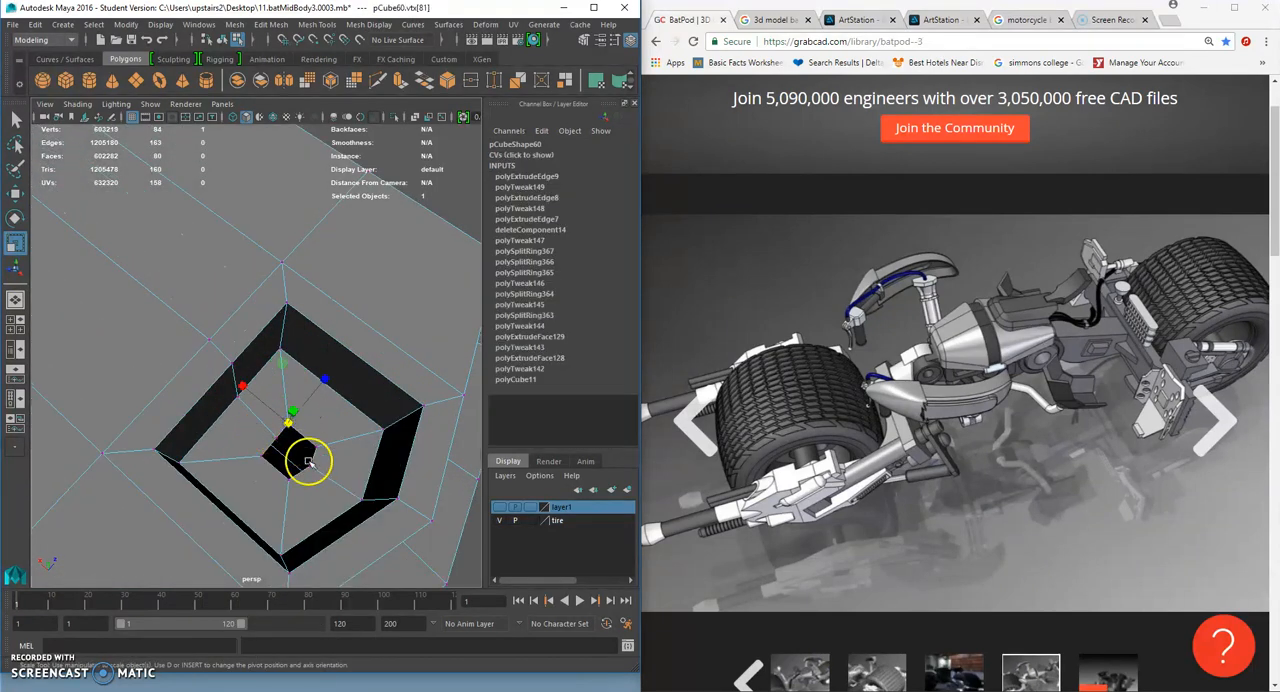
- Merge the vertices around the small hole left in the recess floor and check the box in smooth preview
click(16, 120)
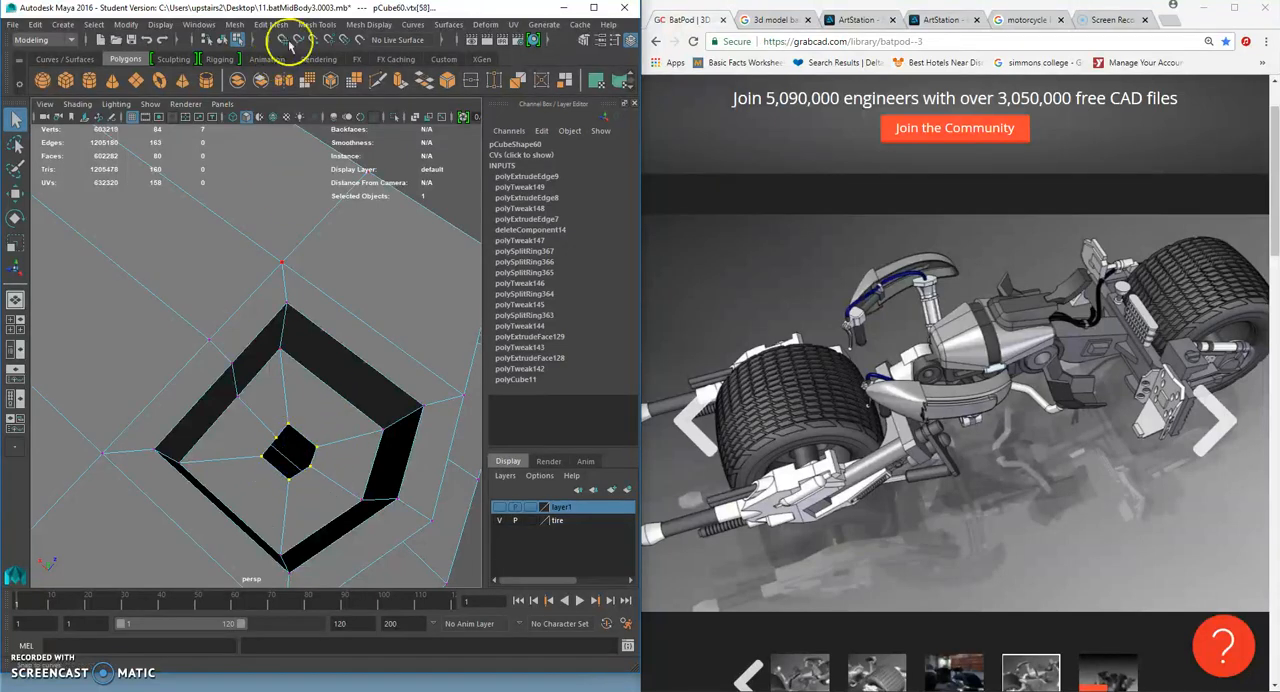
click(272, 24)
click(315, 165)
right_drag(335, 345, 328, 345)
alt+drag(328, 345, 198, 333)
key(3)
click(381, 289)
click(198, 333)
key(1)
key(f)
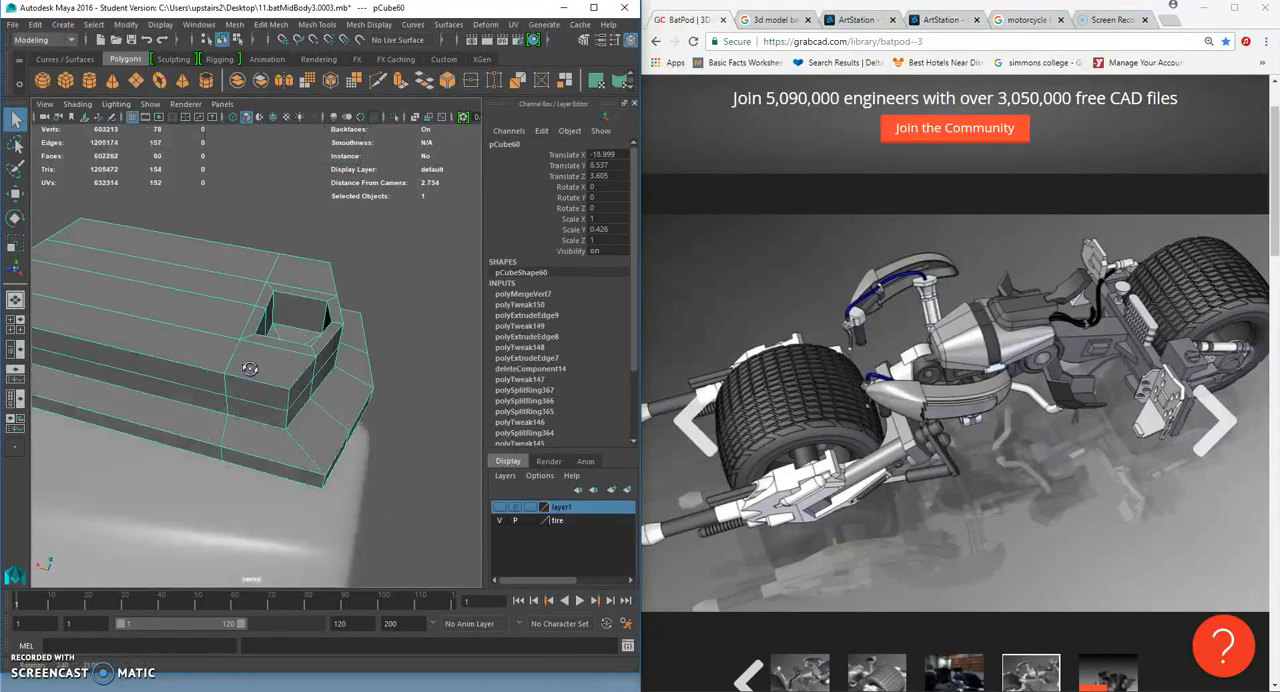
- Insert supporting edge loops near the rim and corners of the box's upper part and along its stepped base
click(317, 24)
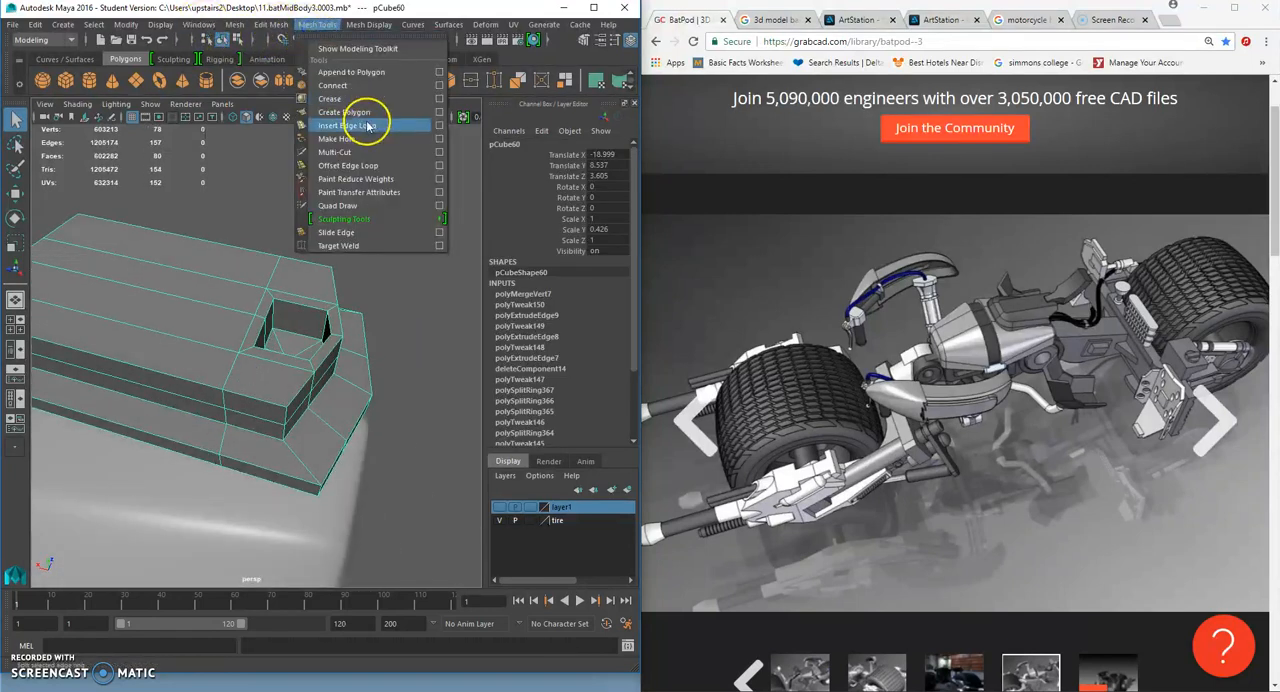
click(342, 123)
mouse_move(330, 383)
alt+mouse_down()
mouse_move(295, 378)
mouse_move(353, 379)
alt+mouse_up()
click(293, 440)
click(291, 442)
drag(292, 444, 305, 448)
alt+drag(306, 446, 252, 366)
drag(351, 454, 385, 372)
alt+right_drag(385, 372, 398, 392)
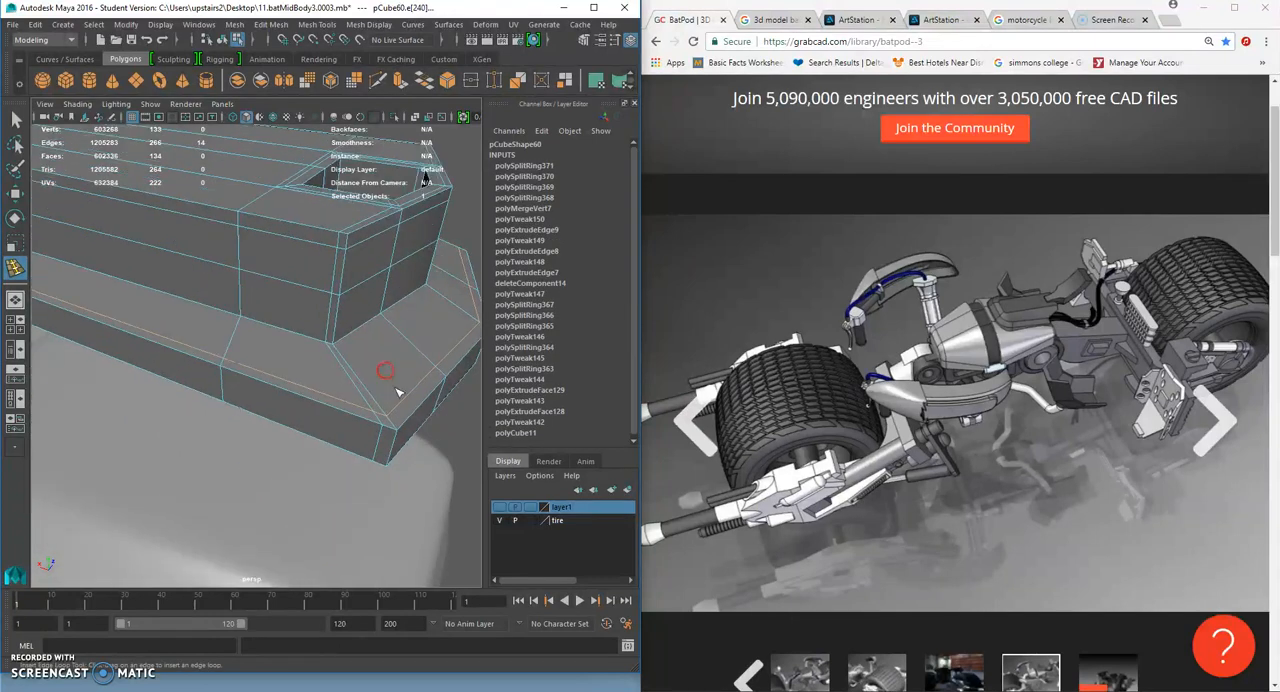
- Insert more supporting edge loops around the lower base of the box, checking the smooth preview
click(393, 450)
alt+drag(392, 440, 243, 398)
key(2)
key(1)
click(200, 360)
alt+drag(200, 360, 423, 357)
click(252, 362)
click(327, 335)
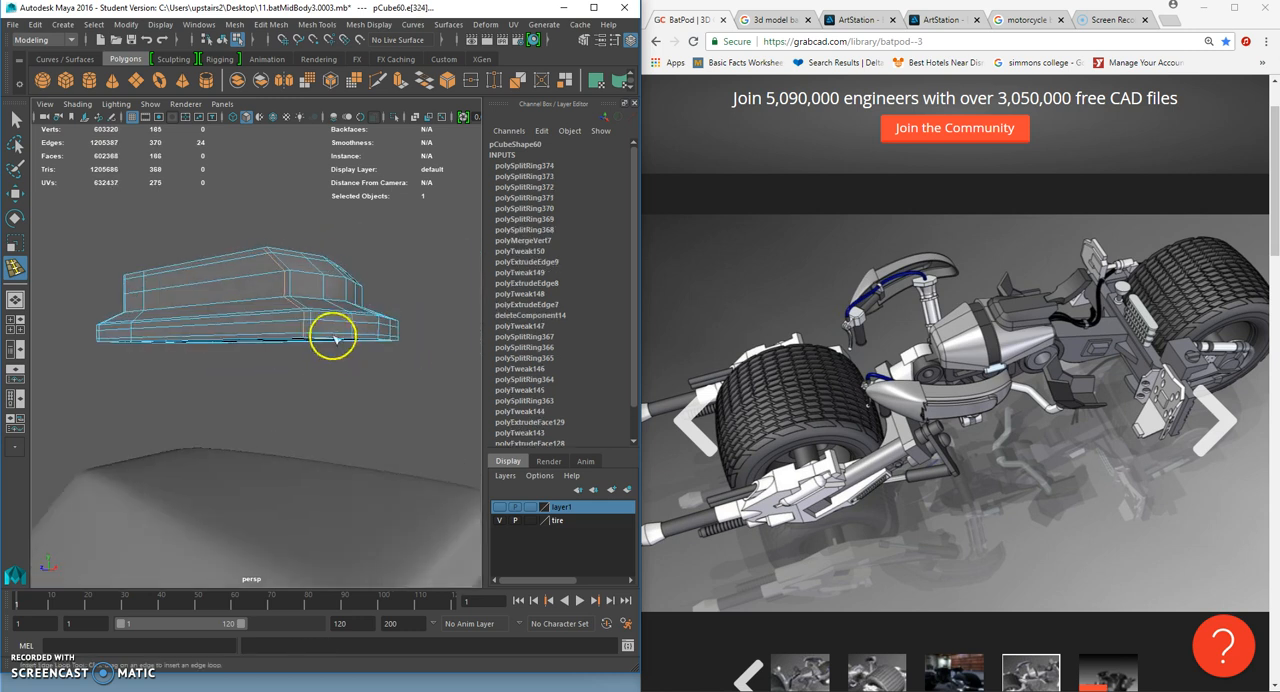
- Insert supporting edge loops close to the ends of the box and turn on its smooth preview
alt+drag(324, 336, 413, 378)
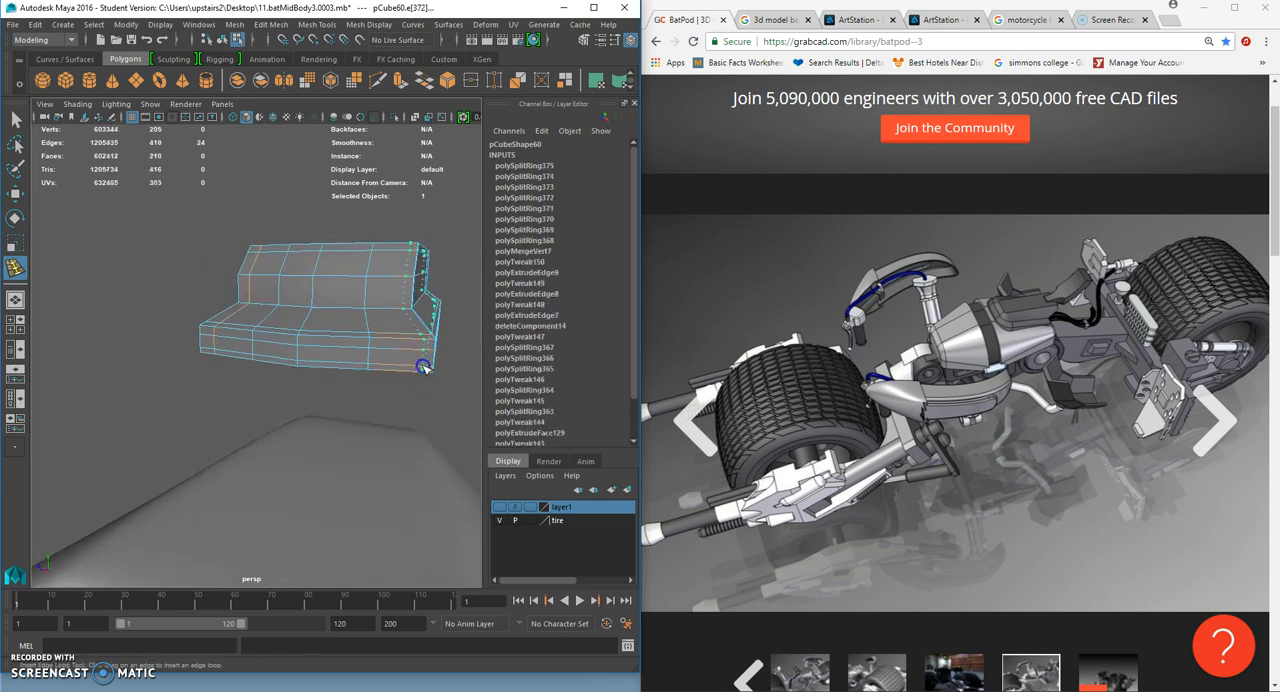
click(423, 367)
scroll(277, 377, up, 5)
alt+drag(277, 377, 337, 375)
click(231, 405)
key(3)
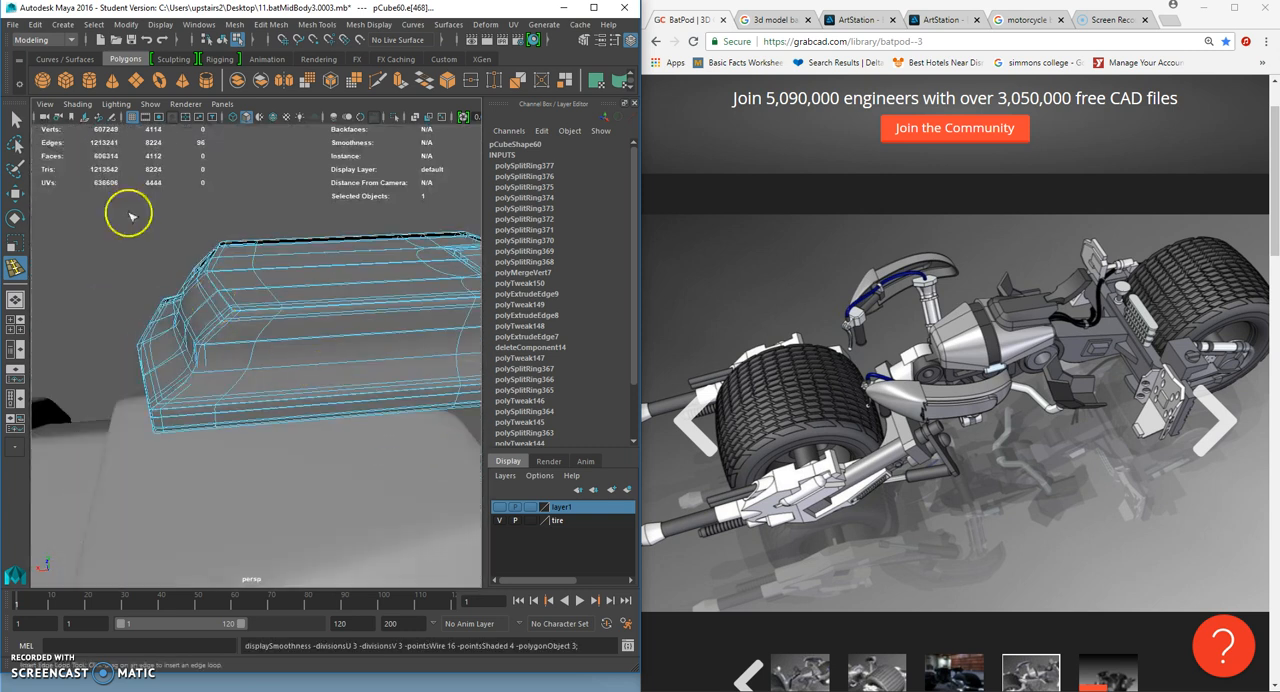
- Select the smoothed box as a whole object and move it down onto the mid-body block, to about Translate Y 7.407
click(13, 121)
right_drag(283, 280, 328, 243)
click(322, 222)
scroll(294, 311, down, 5)
alt+drag(294, 311, 279, 285)
click(300, 335)
click(15, 193)
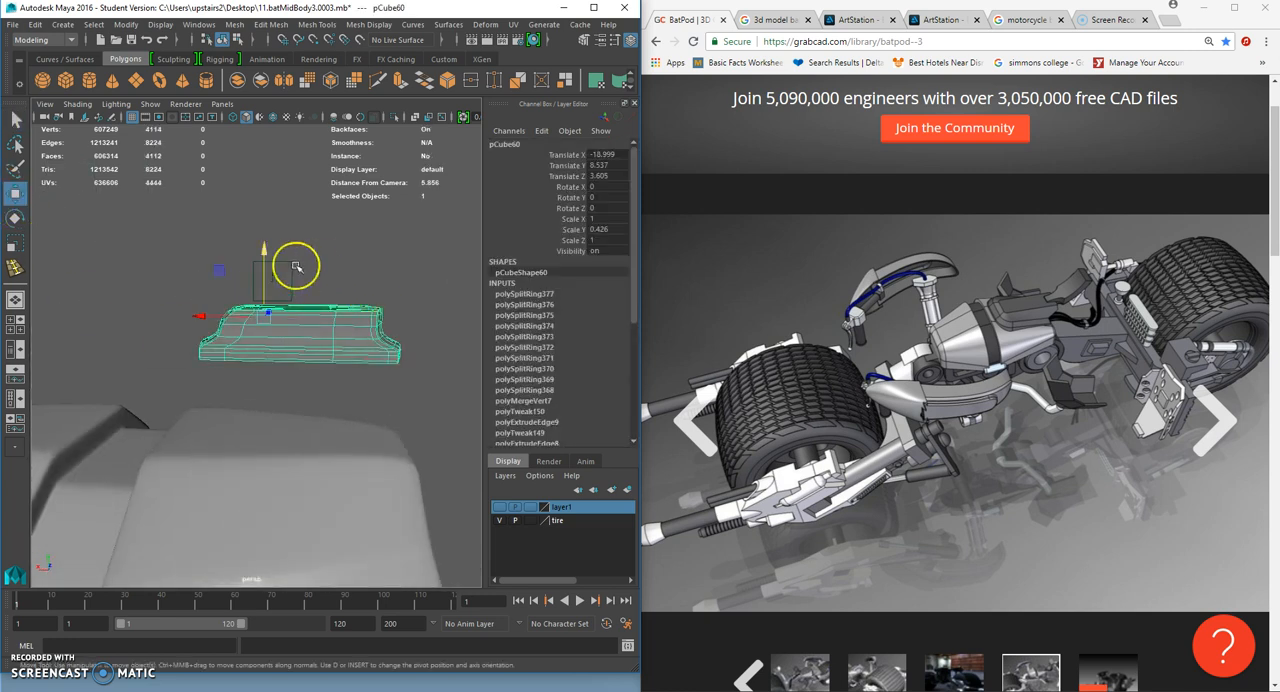
alt+drag(260, 337, 265, 398)
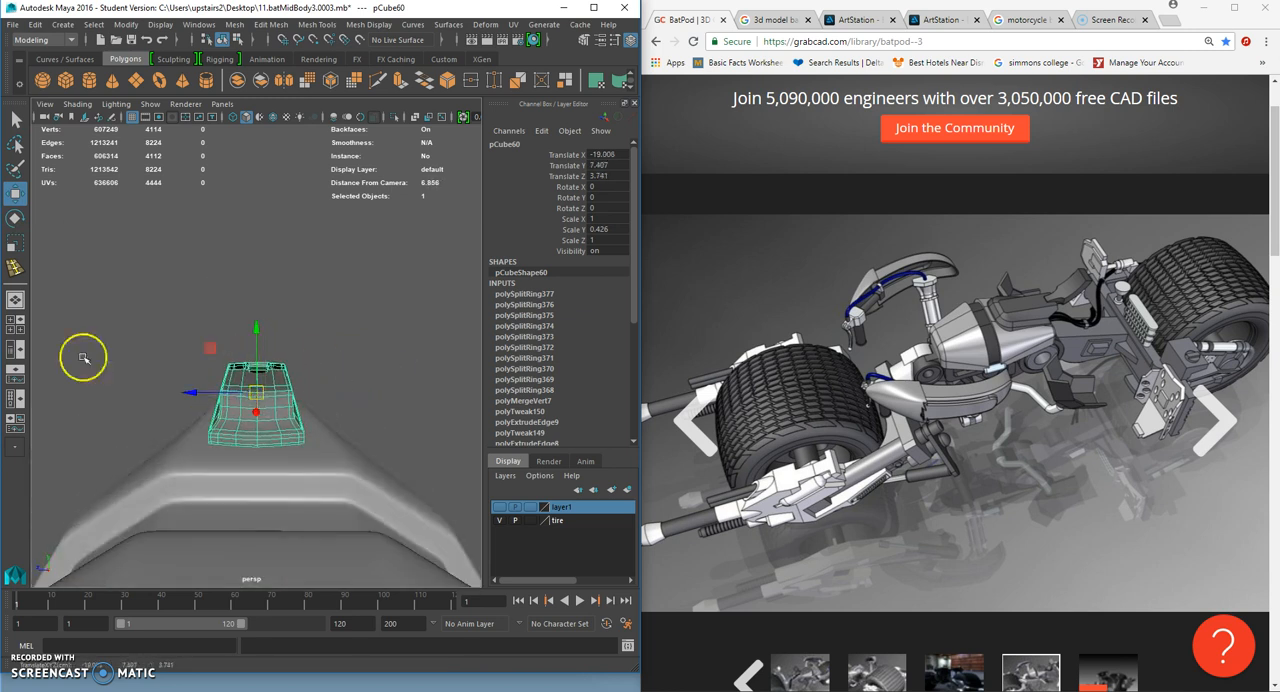
- Rotate the box to about -1.434, -0.296, 1.189 to follow the block's slope and lower it to about Translate Y 7.317
click(15, 218)
alt+drag(180, 300, 298, 354)
key(w)
drag(265, 397, 264, 406)
click(412, 387)
alt+drag(414, 388, 362, 374)
click(272, 400)
alt+drag(272, 400, 262, 384)
drag(246, 347, 224, 388)
click(299, 342)
mouse_move(338, 432)
alt+mouse_down()
mouse_move(200, 443)
mouse_move(348, 440)
alt+mouse_up()
- Delete the stepped box from the top of the mid-body block
scroll(202, 452, down, 6)
scroll(348, 440, up, 6)
click(233, 393)
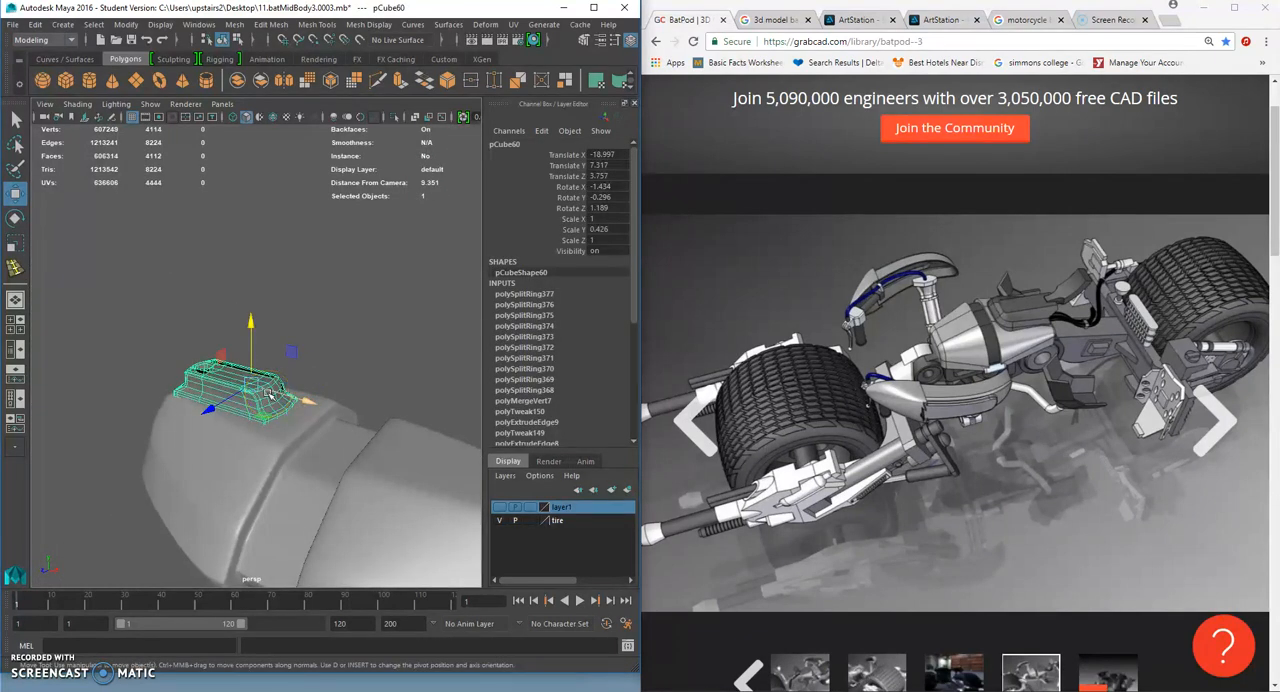
key(Delete)
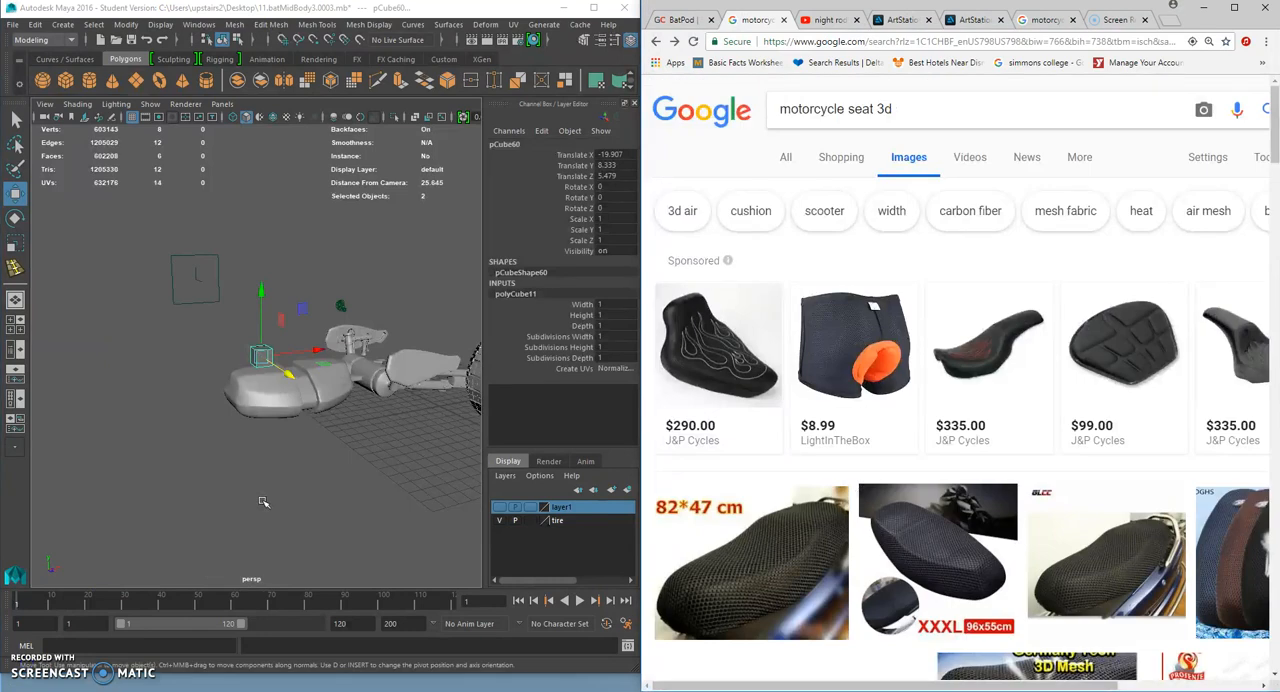
- Scale the new cube flat to about 0.461 in Y and widen it to about 1.095 in Z
scroll(314, 443, up, 4)
click(15, 242)
drag(266, 297, 267, 331)
alt+drag(268, 333, 333, 401)
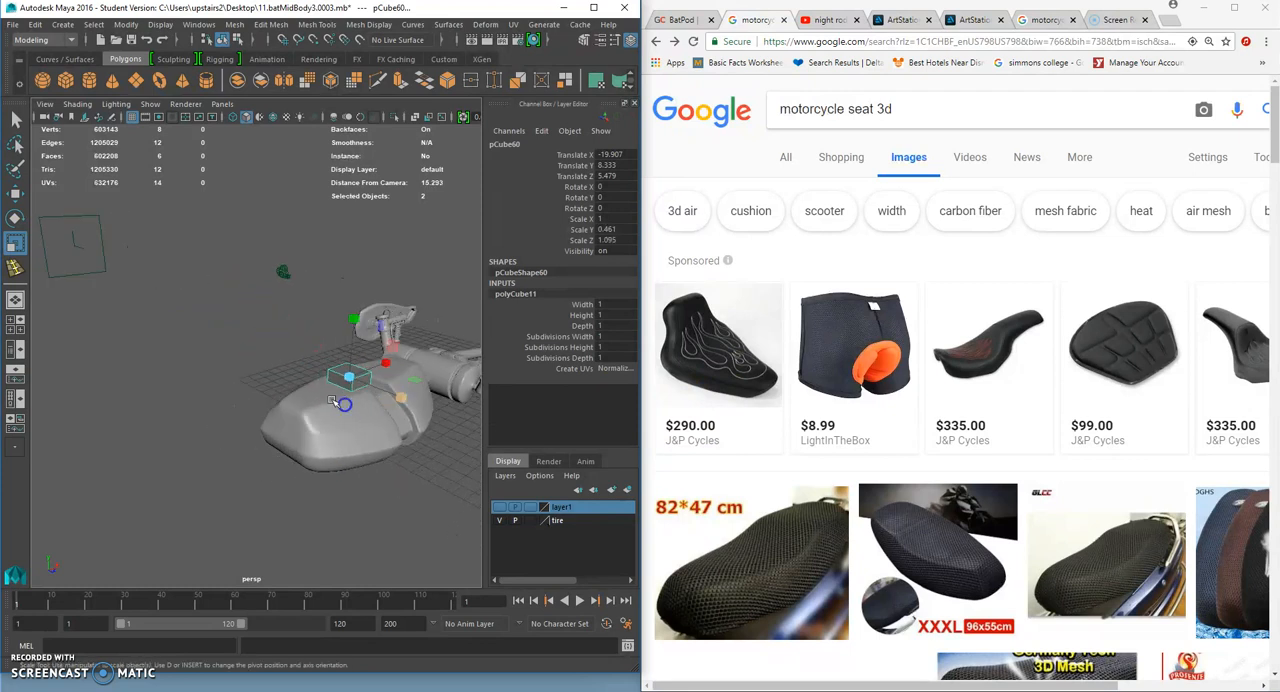
- Move the flattened cube onto the rear top of the mid-body block, to about X -19.588, Y 7.169, Z 3.764
click(16, 193)
mouse_move(414, 370)
alt+mouse_down()
mouse_move(435, 365)
mouse_move(423, 384)
alt+mouse_up()
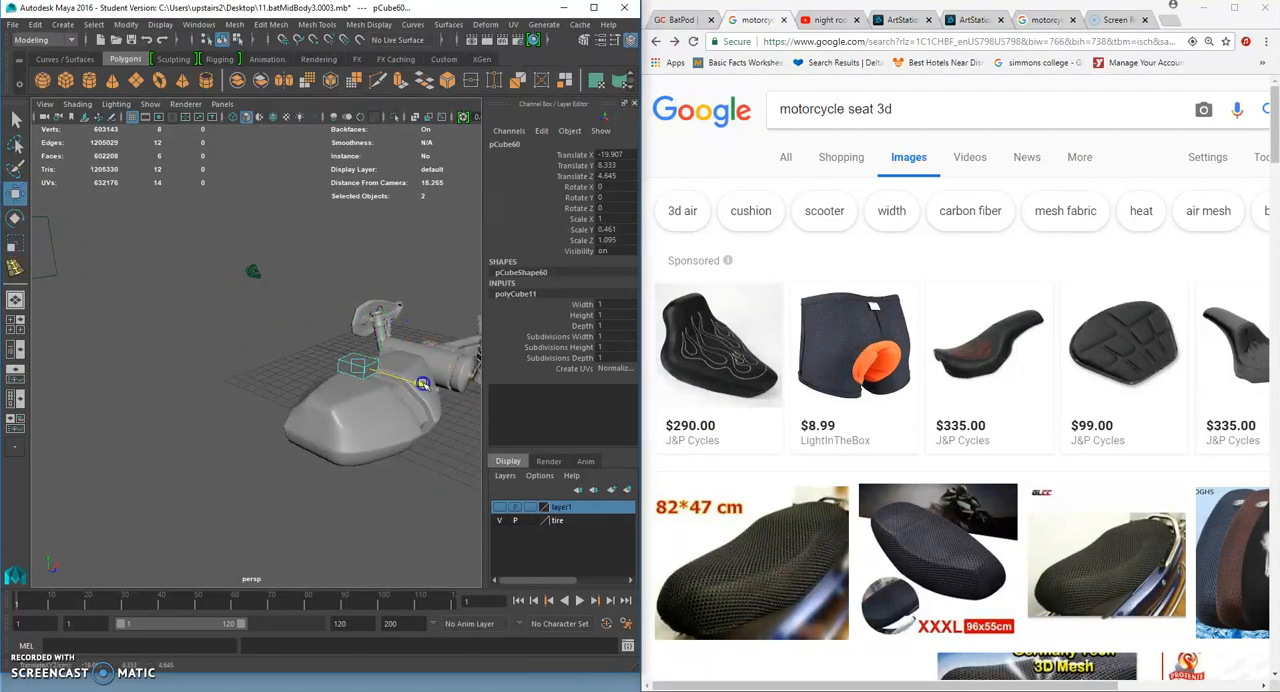
drag(367, 315, 364, 318)
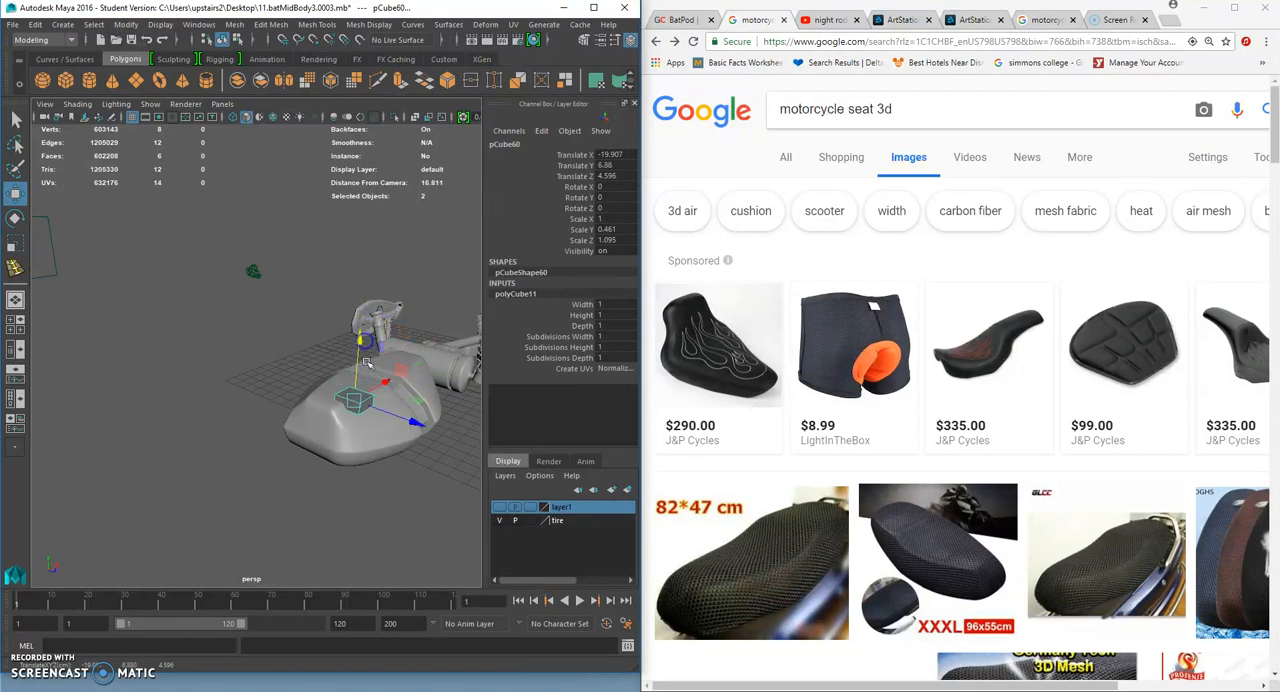
alt+drag(366, 362, 378, 358)
drag(441, 408, 424, 405)
drag(357, 325, 358, 315)
alt+drag(359, 340, 288, 384)
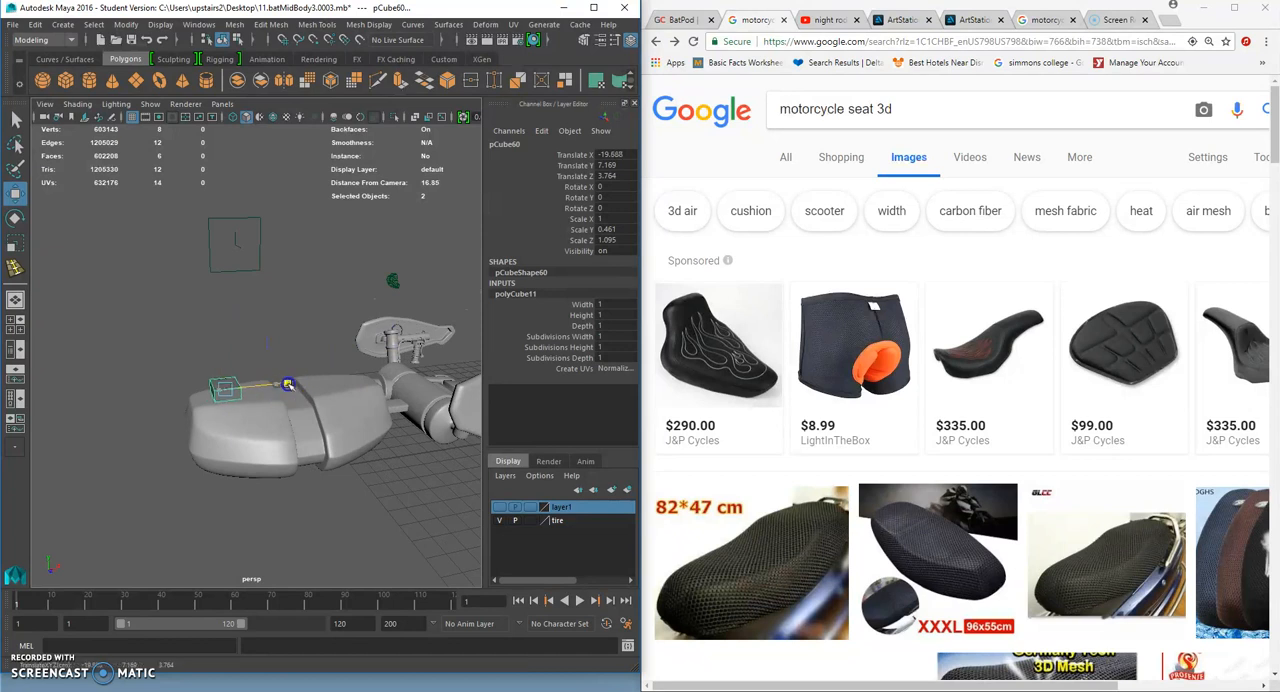
- Insert a crosswise edge loop near the rear end of the flattened cube
key(f)
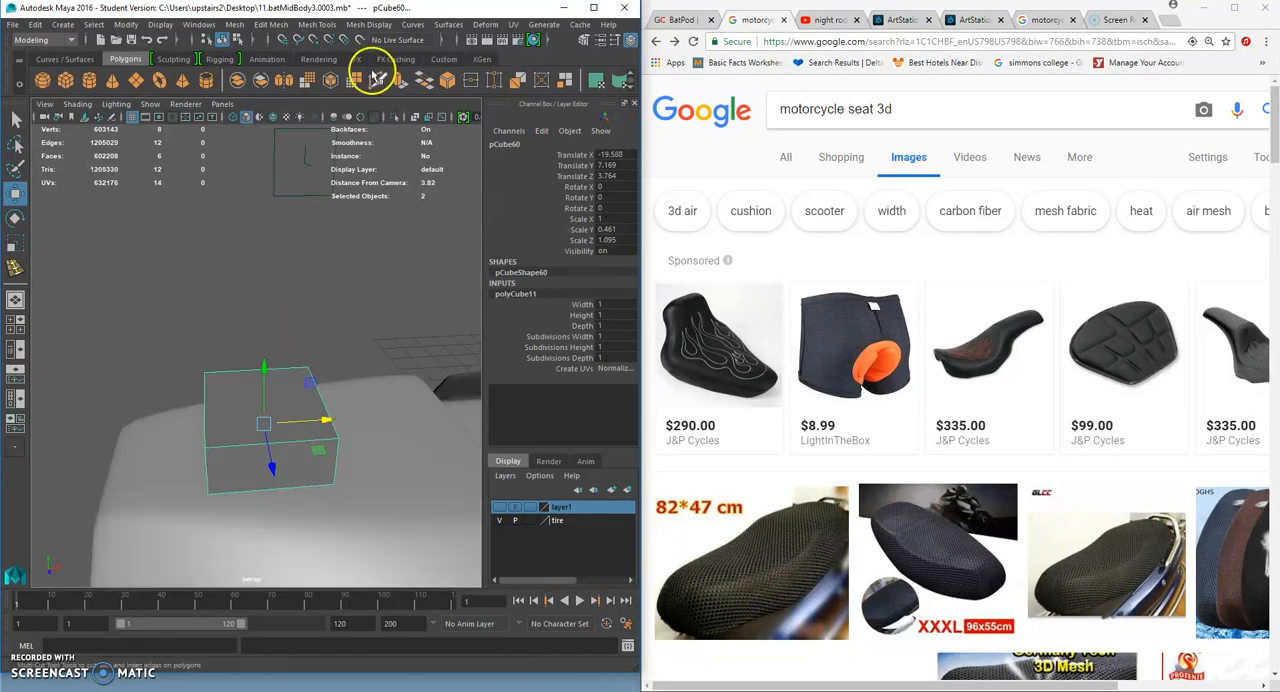
click(322, 24)
click(345, 127)
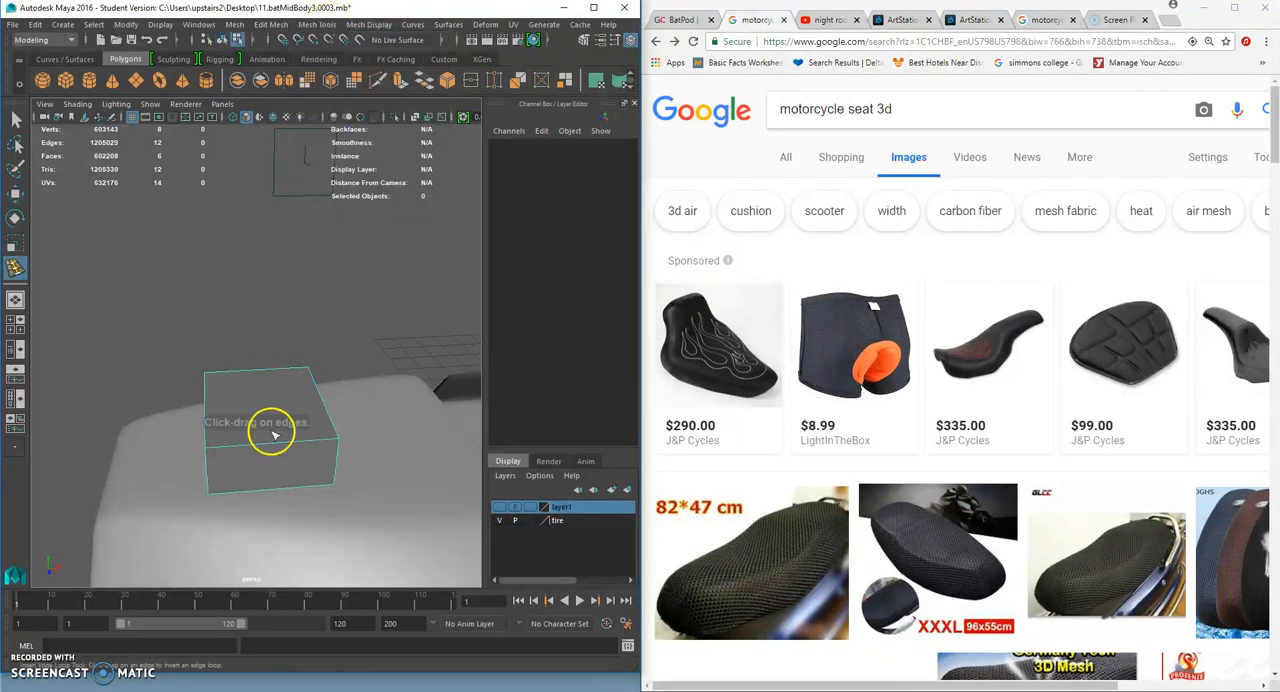
drag(273, 438, 241, 440)
- Extrude the narrow rear face on top of the cube and move it up to form the seat's backrest
click(15, 121)
right_drag(243, 412, 243, 353)
click(210, 404)
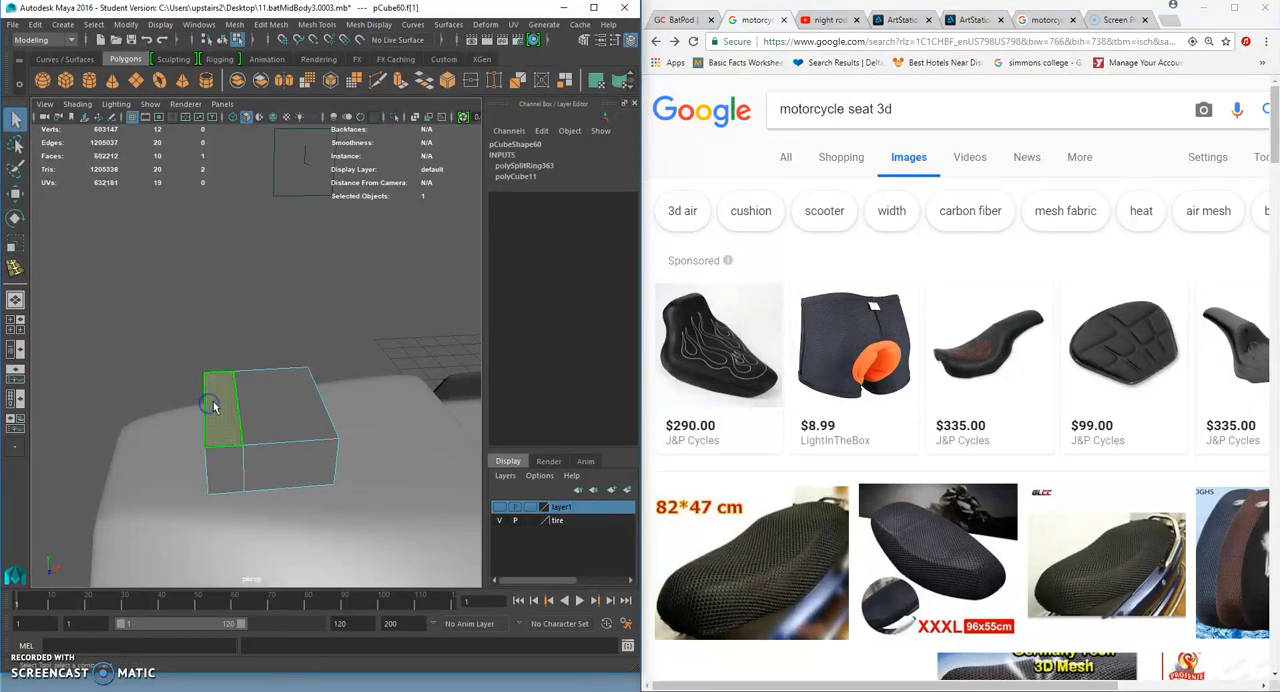
key(ctrl+e)
click(15, 193)
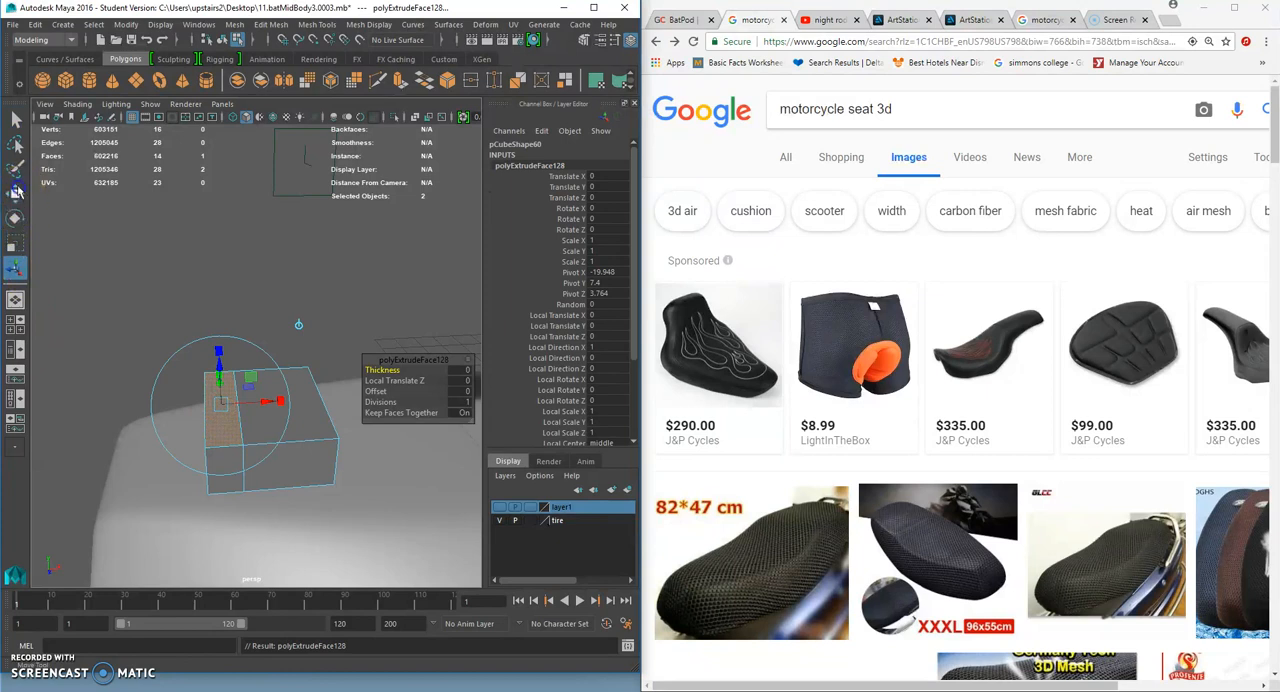
drag(218, 347, 223, 275)
- Insert a horizontal edge loop around the middle of the upright backrest, working in the back view
alt+drag(257, 341, 280, 323)
key(space)
alt+middle_drag(142, 339, 223, 357)
key(space)
drag(273, 306, 237, 319)
alt+right_drag(251, 340, 357, 326)
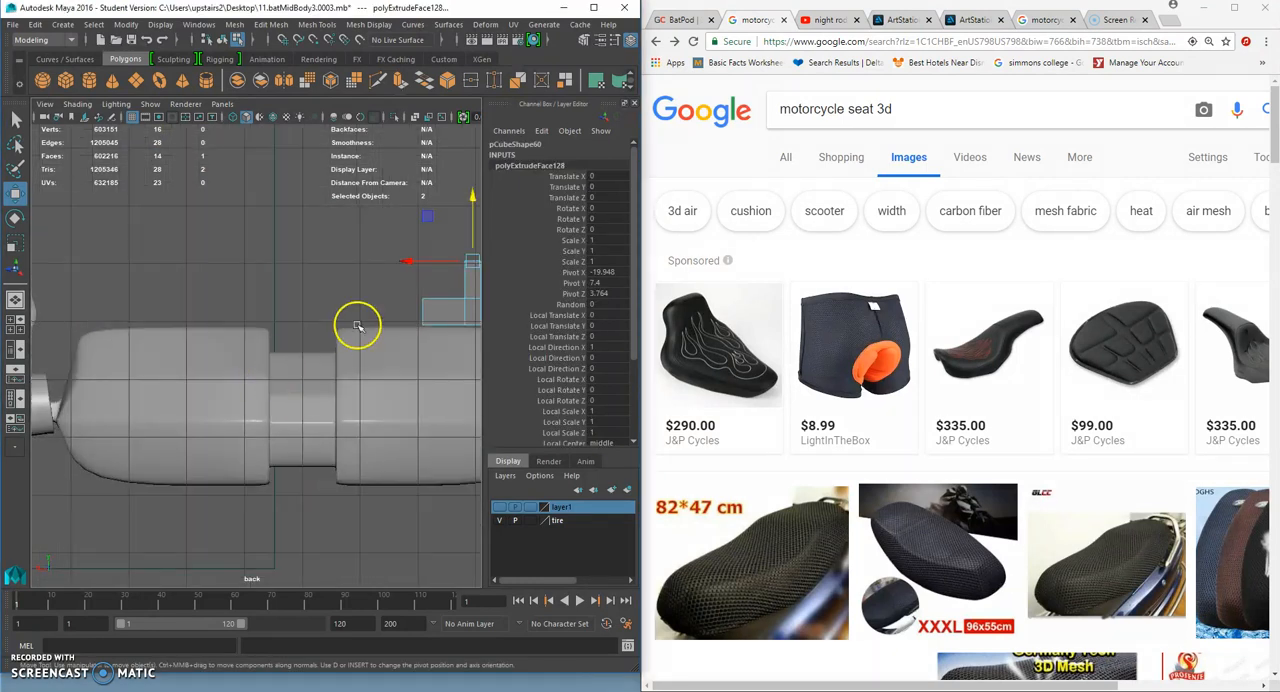
alt+middle_drag(357, 326, 176, 375)
alt+right_drag(178, 376, 244, 377)
click(311, 24)
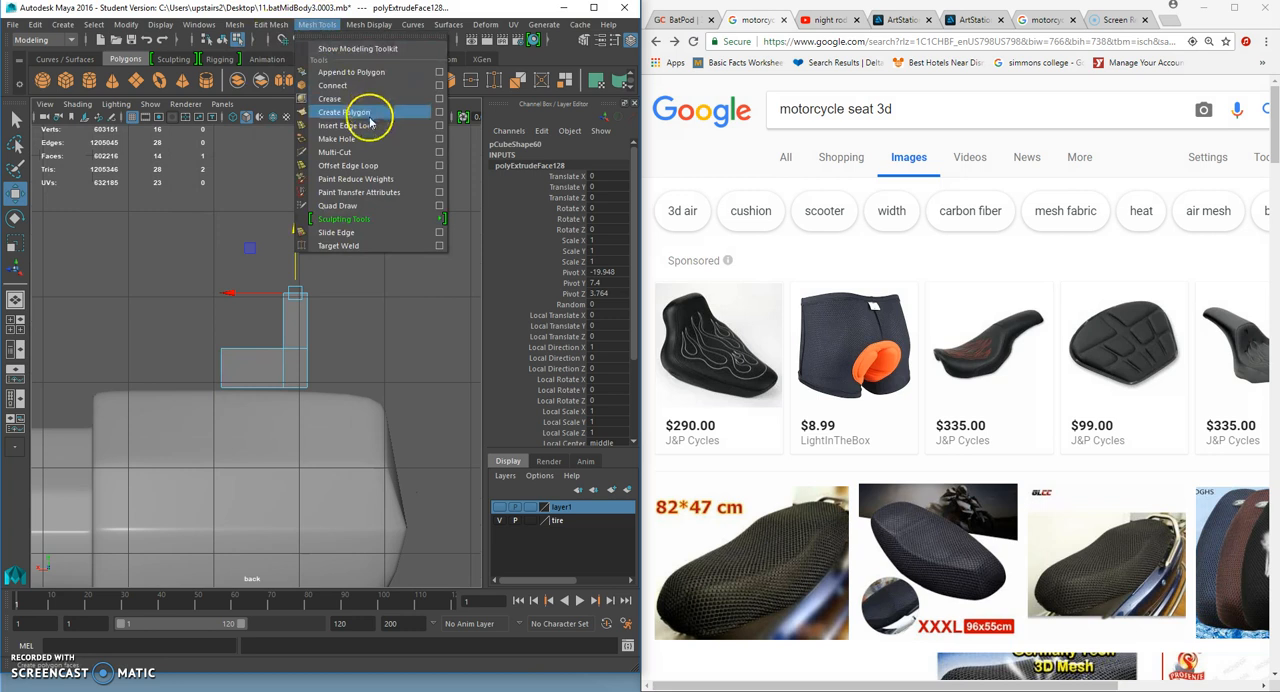
click(335, 114)
click(306, 325)
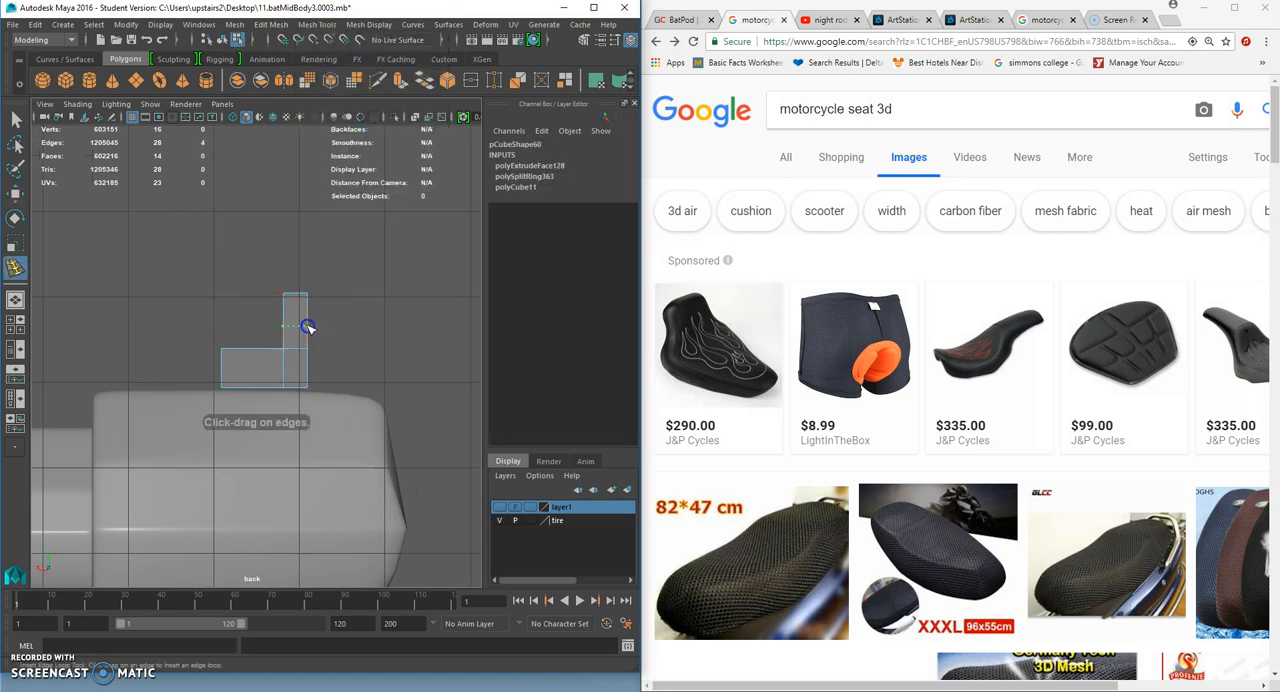
- Select the bottom vertices of the seat base and move them up to make the base thinner
click(15, 195)
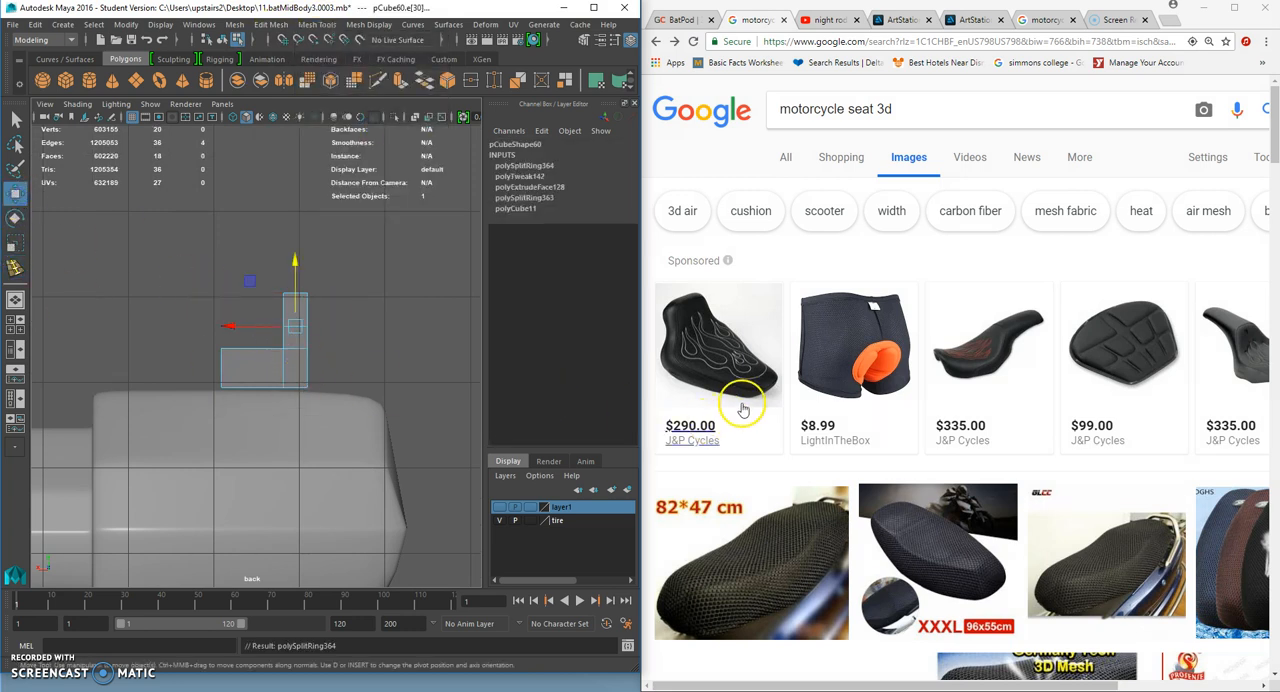
scroll(386, 396, up, 2)
right_drag(304, 320, 236, 325)
drag(175, 411, 365, 368)
drag(268, 333, 237, 322)
click(346, 338)
- Rotate the backrest's top and middle vertices and shift the top ones rearward so the backrest leans back
drag(265, 239, 322, 282)
click(20, 218)
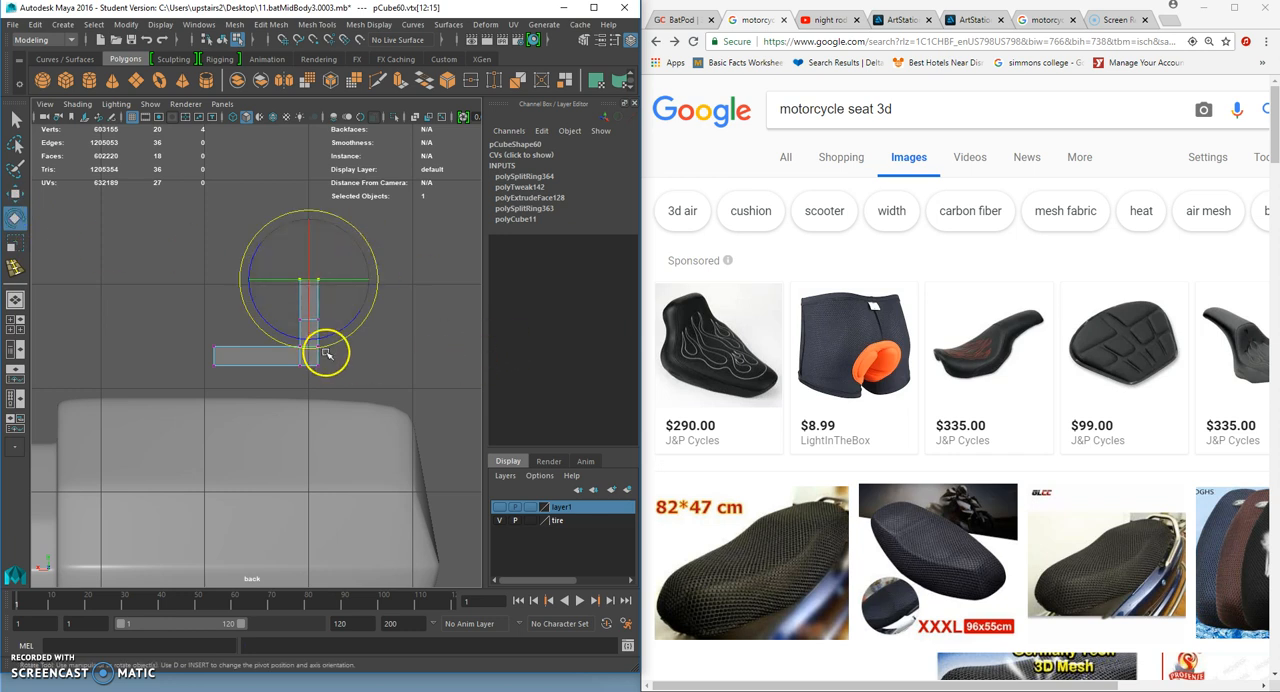
drag(366, 241, 373, 262)
click(457, 330)
drag(284, 311, 346, 328)
drag(363, 285, 317, 287)
click(15, 194)
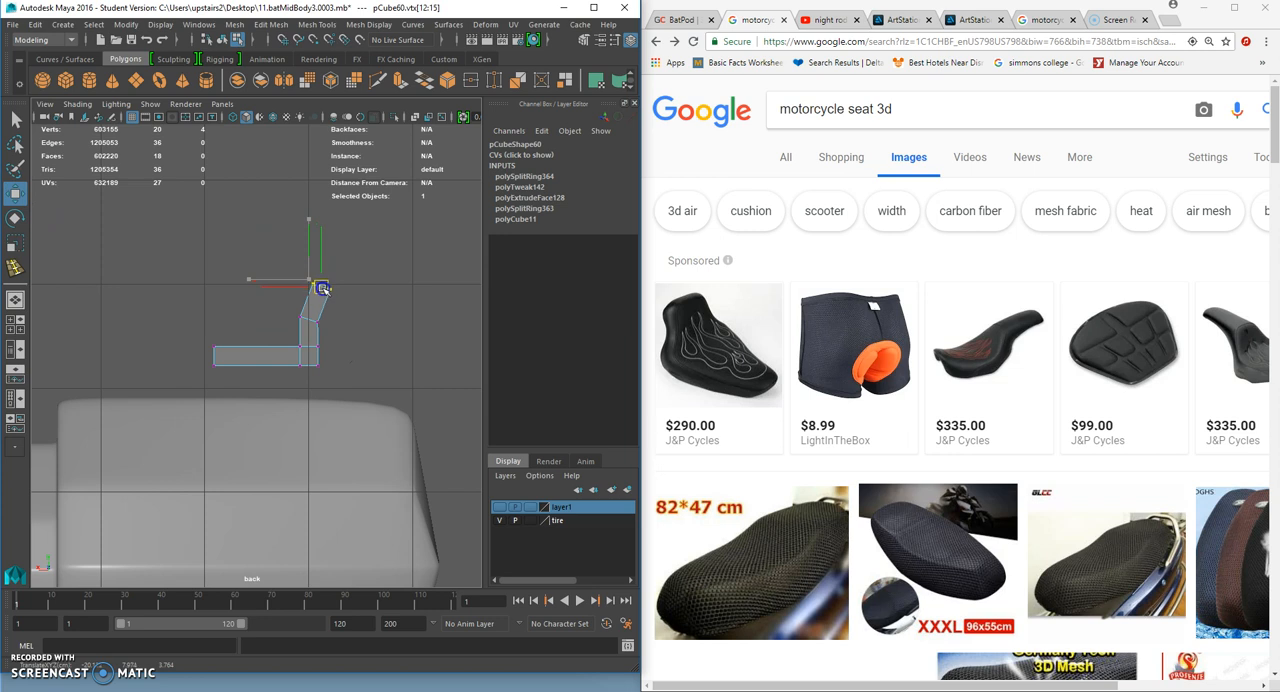
click(15, 218)
drag(380, 240, 366, 262)
click(414, 354)
- Extrude the backrest's top face in the perspective view and move it up and rearward to continue the curve
key(space)
alt+drag(330, 246, 366, 315)
alt+middle_drag(305, 320, 323, 282)
alt+drag(323, 282, 214, 312)
right_click(222, 316)
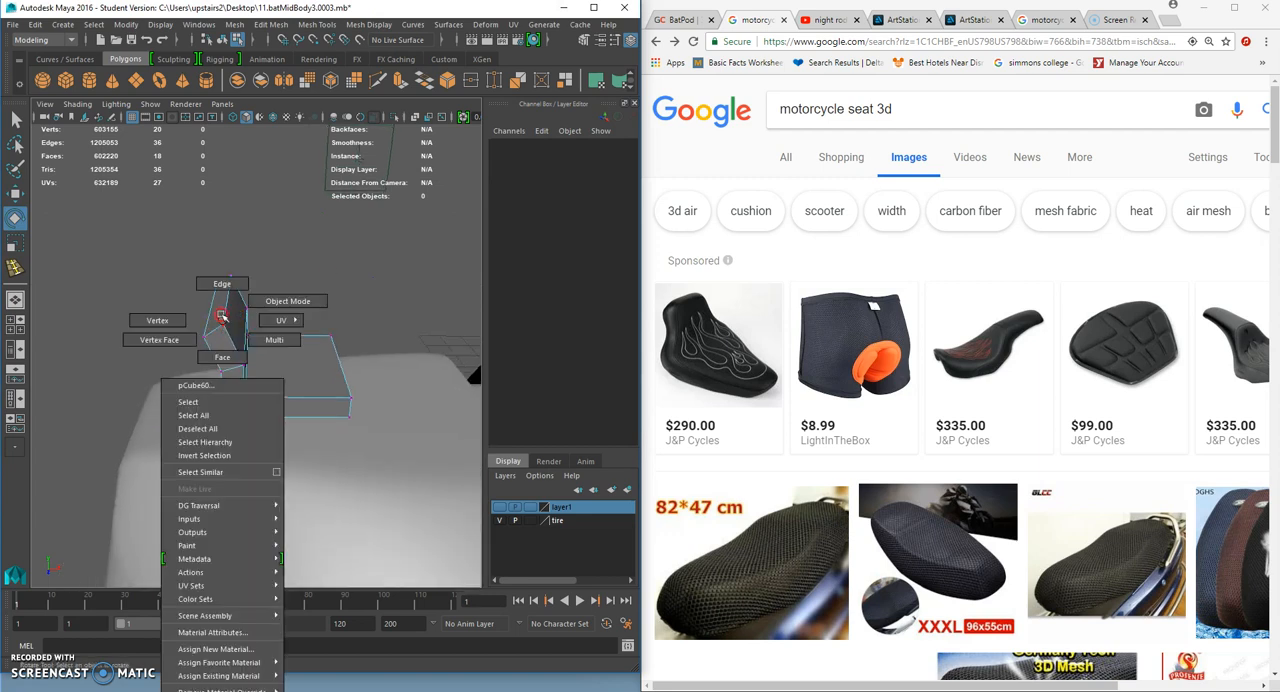
click(222, 357)
click(223, 316)
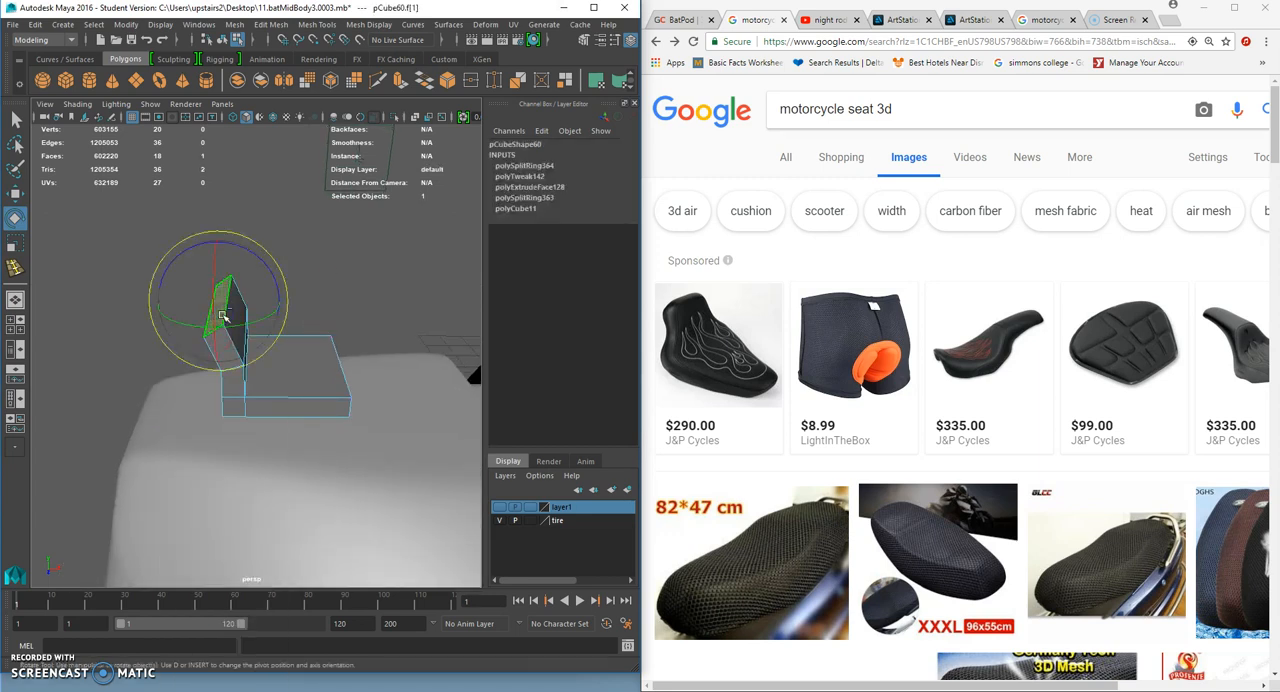
key(ctrl+e)
key(w)
alt+drag(221, 317, 214, 254)
alt+middle_drag(214, 254, 223, 321)
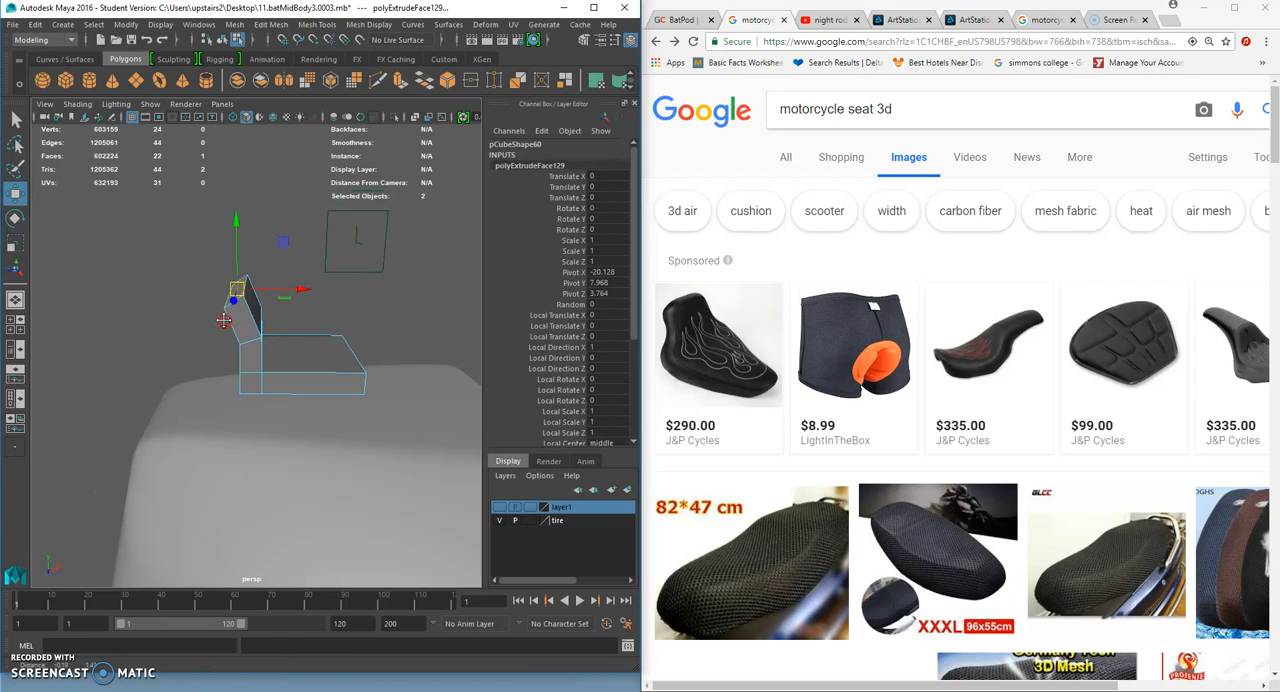
key(f)
scroll(223, 325, down, 6)
mouse_move(237, 334)
alt+mouse_down()
mouse_move(232, 320)
mouse_move(254, 344)
alt+mouse_up()
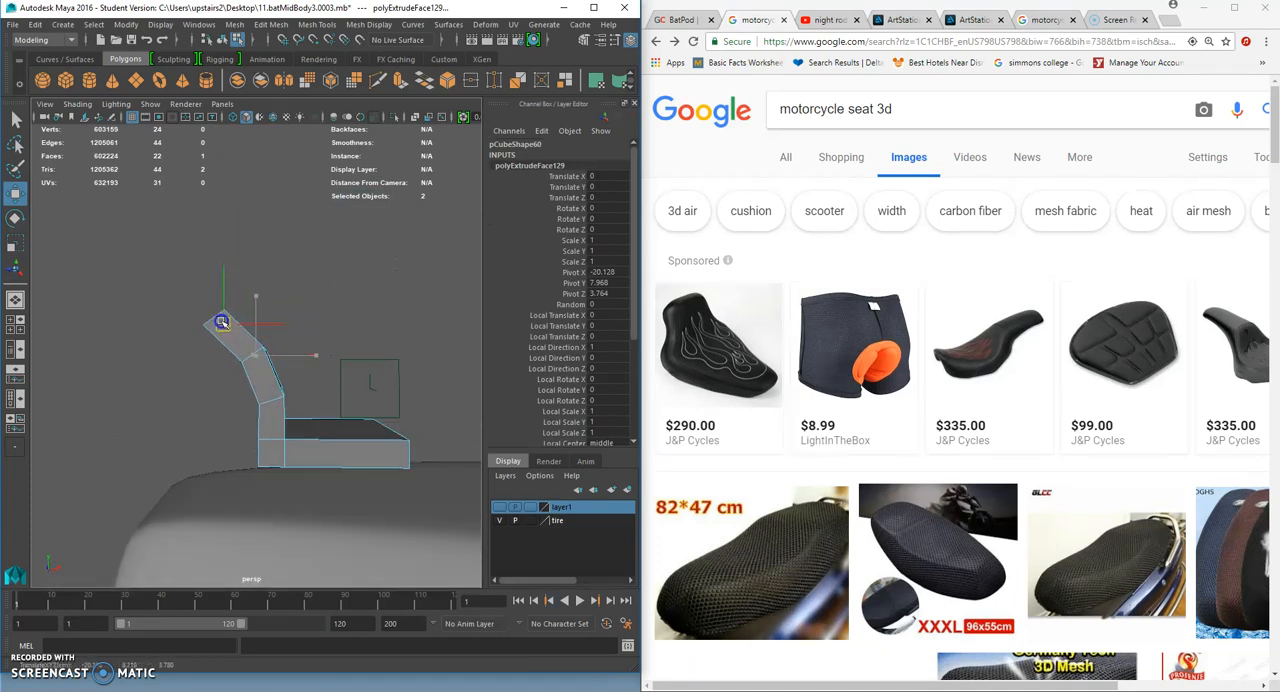
- Tilt the backrest's top face, then extrude it again, moving and scaling the new face to taper the curved tip
click(15, 220)
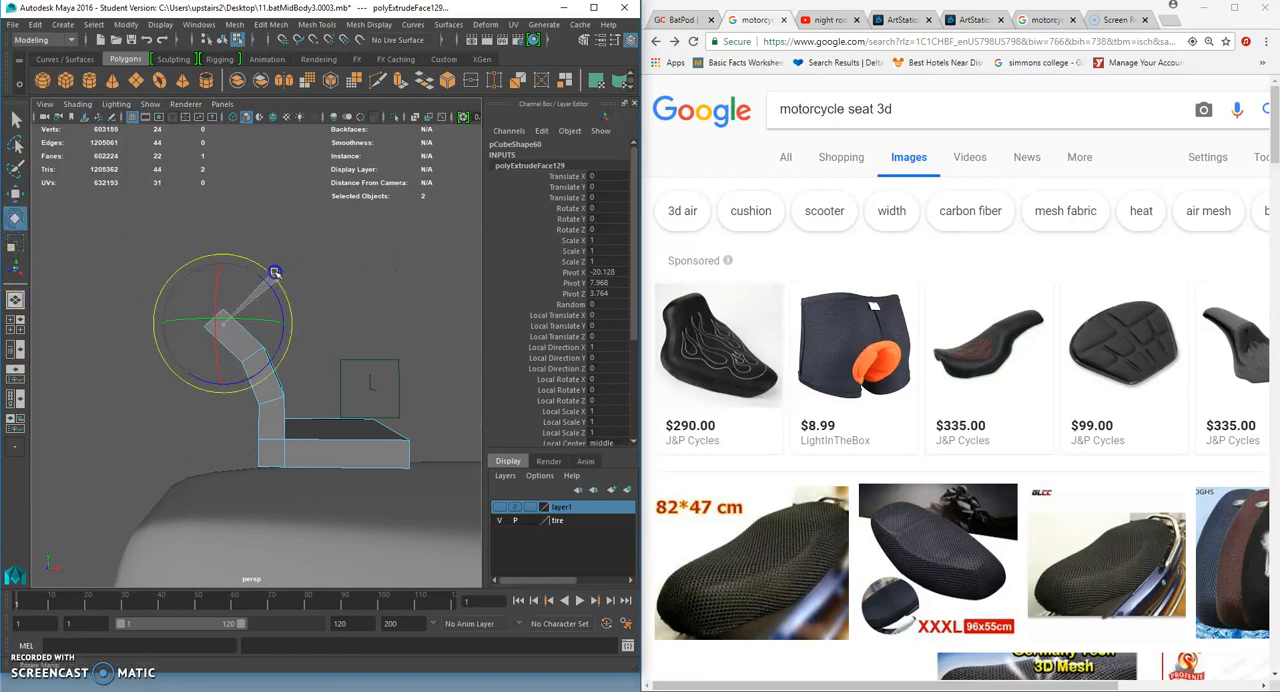
alt+drag(284, 318, 170, 361)
key(ctrl+e)
key(w)
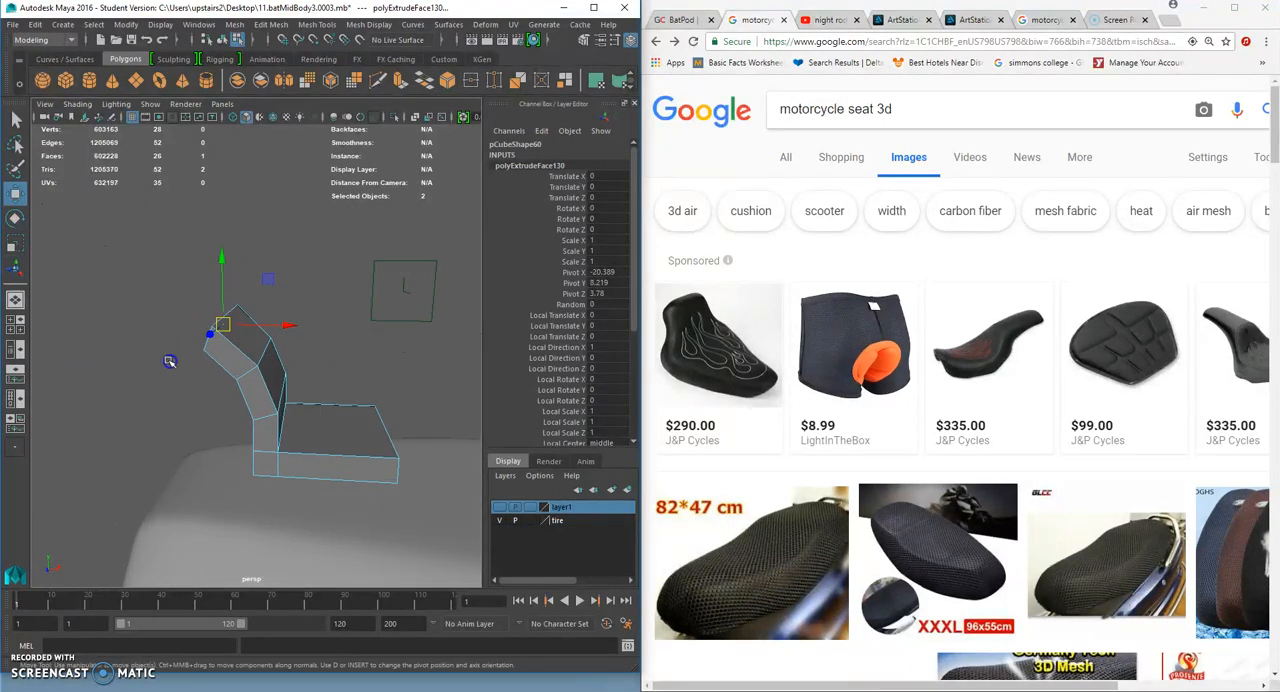
drag(217, 325, 270, 332)
click(15, 244)
alt+drag(270, 332, 96, 346)
key(F8)
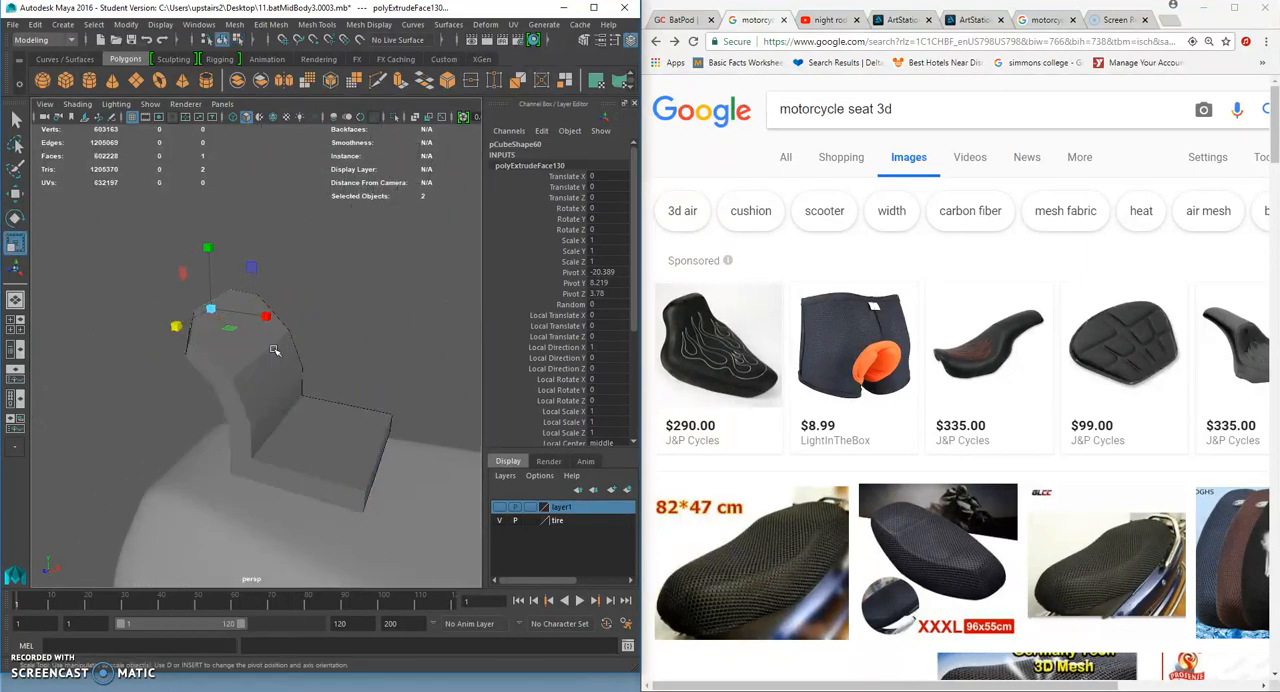
- Insert edge loops along both sides of the seat and one across the base near its front edge
scroll(278, 356, down, 5)
click(291, 395)
scroll(284, 398, up, 3)
alt+middle_drag(270, 402, 268, 402)
scroll(253, 372, up, 5)
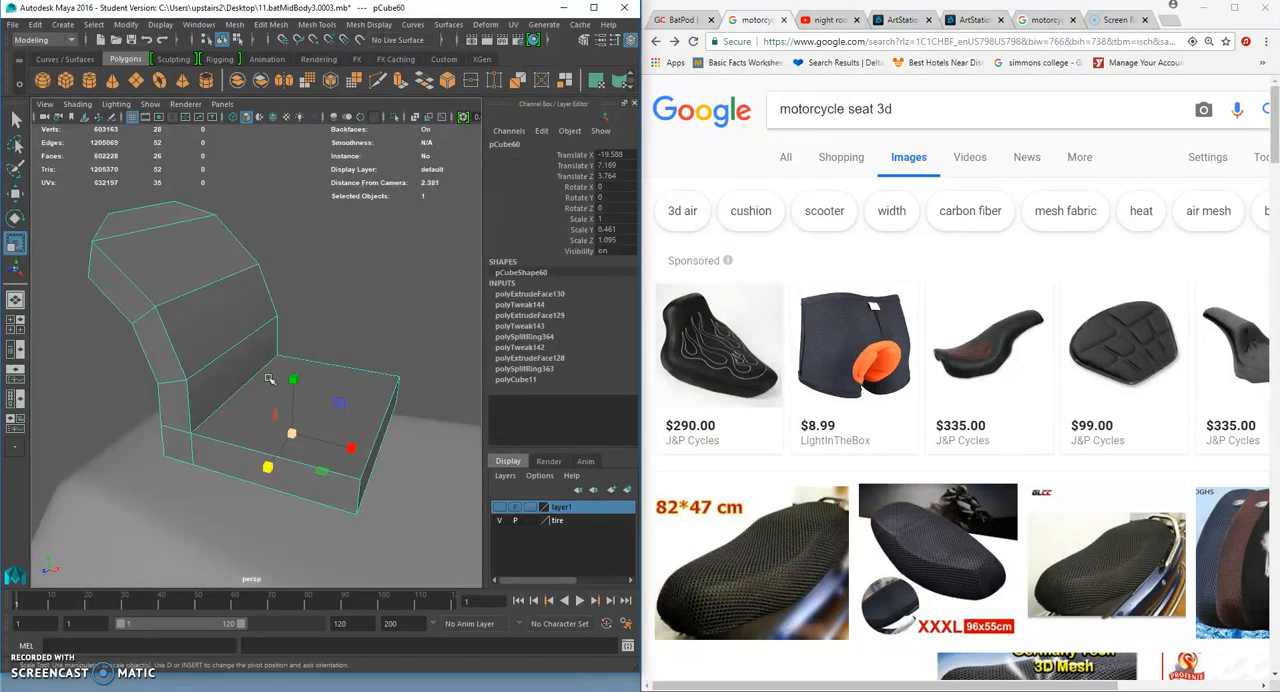
click(317, 24)
click(347, 126)
alt+drag(310, 225, 332, 282)
click(214, 272)
key(ctrl+z)
click(355, 458)
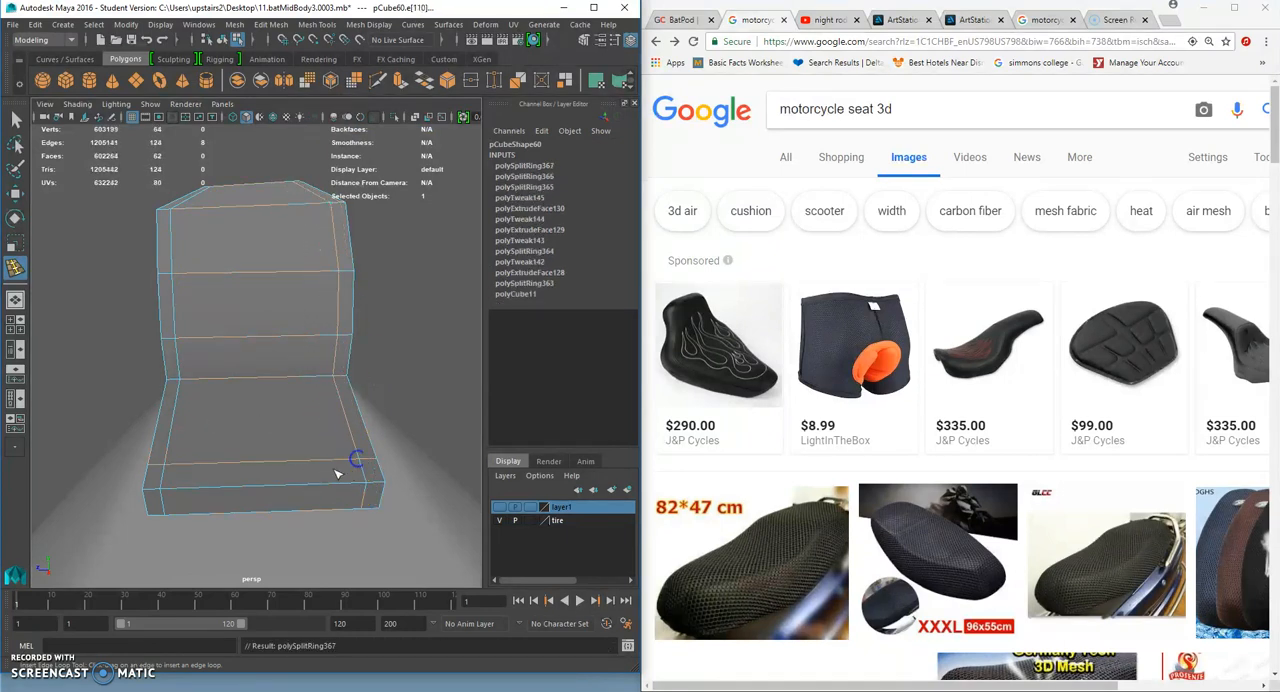
- Add two more edge loops near the edges of the seat base and preview the seat smoothed
alt+drag(355, 458, 417, 406)
click(333, 395)
click(333, 423)
alt+drag(333, 423, 271, 440)
click(16, 119)
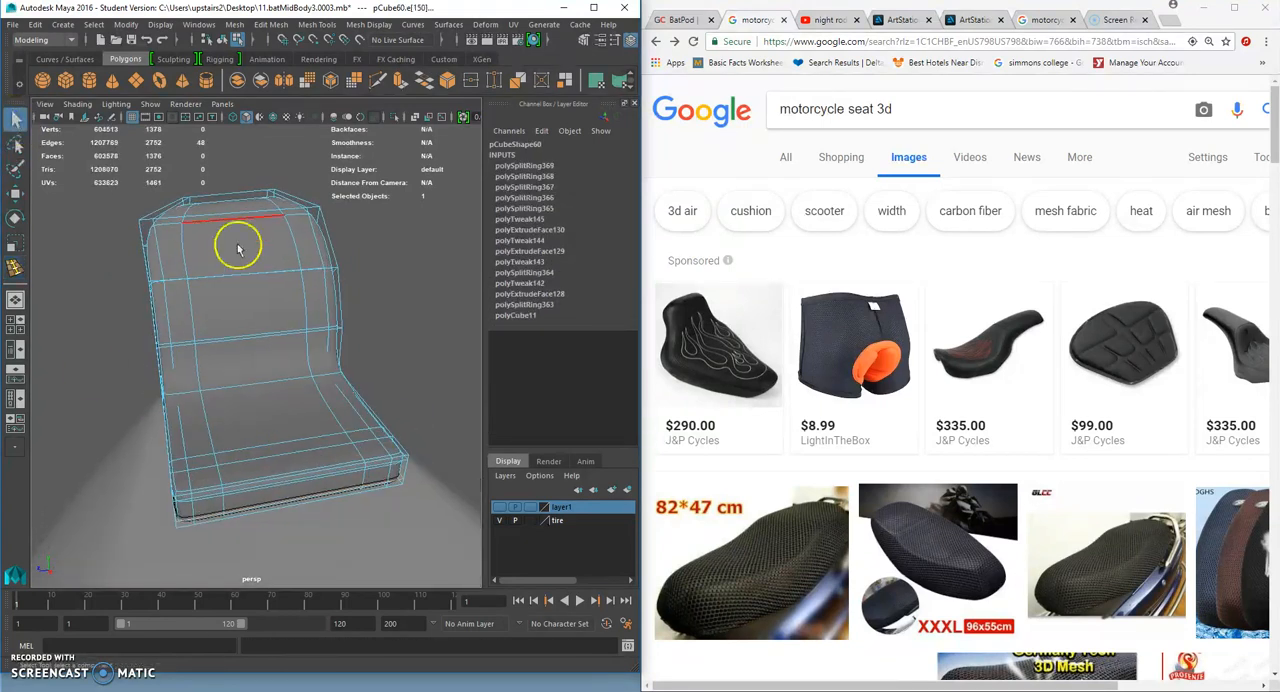
- Select the whole seat and lower it onto the mid-body block, to a Translate Y of 6.8
right_drag(240, 250, 287, 220)
click(289, 217)
scroll(289, 240, down, 4)
alt+drag(285, 285, 263, 320)
click(223, 366)
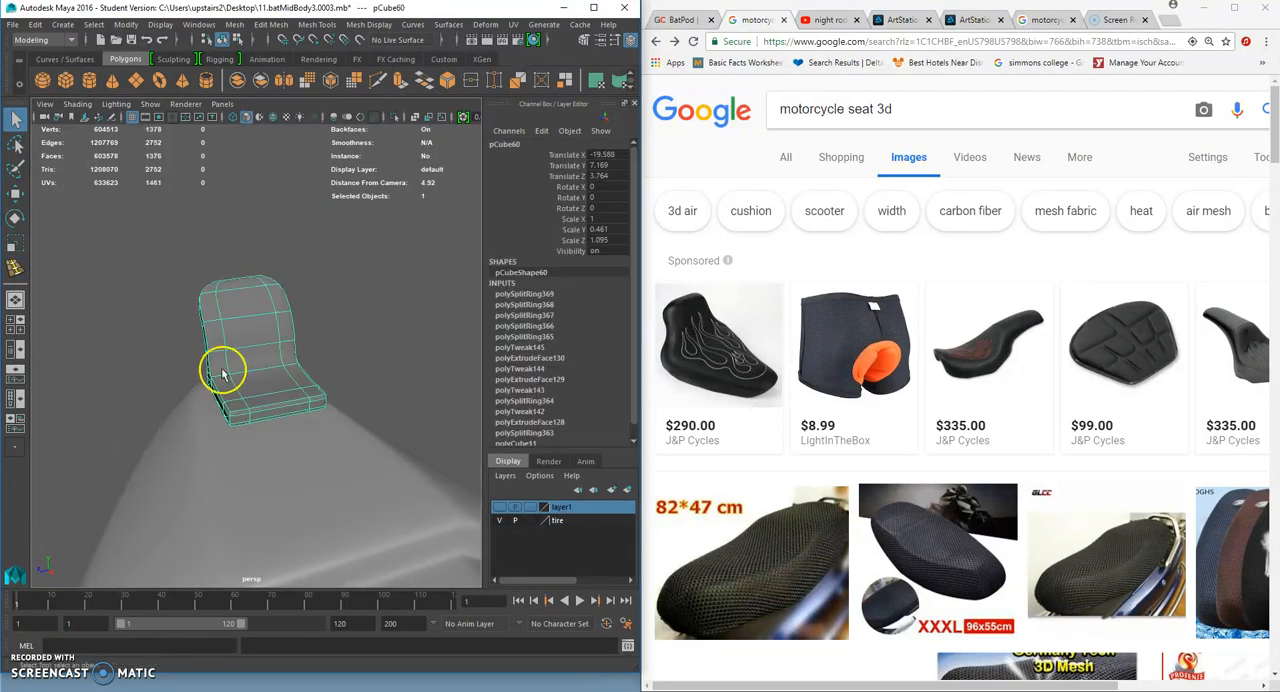
click(15, 196)
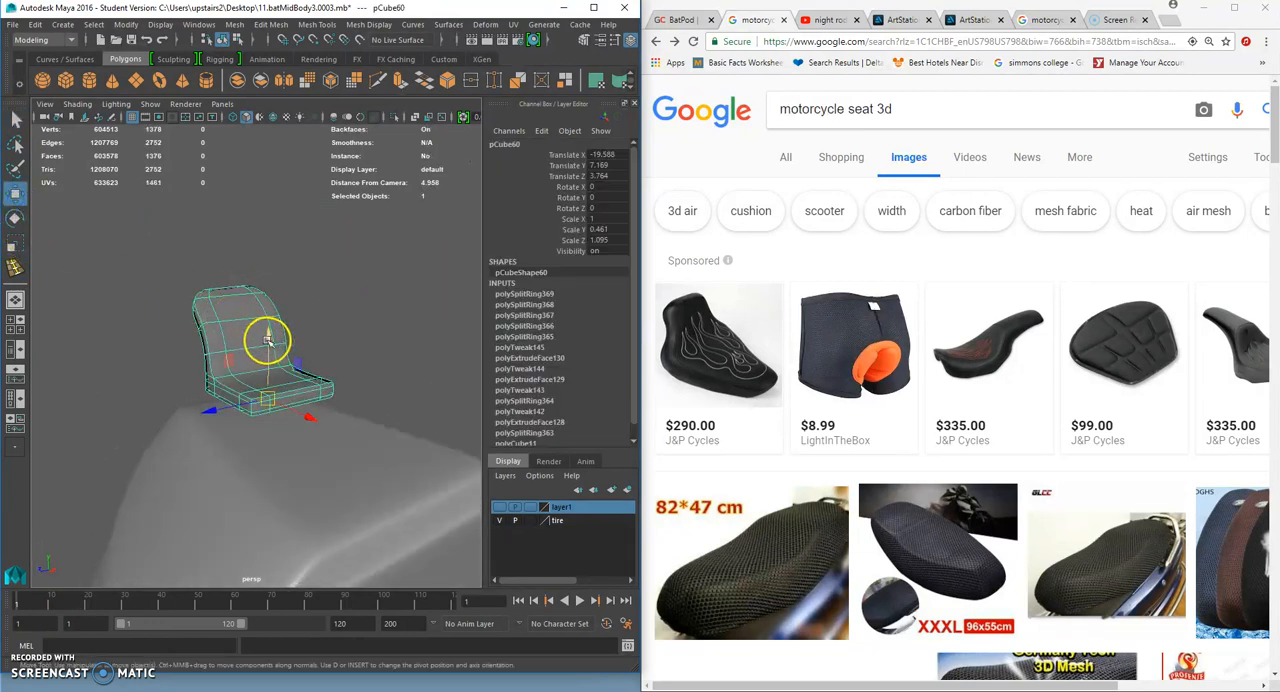
drag(267, 340, 268, 368)
click(409, 340)
scroll(400, 343, down, 5)
alt+drag(400, 343, 312, 368)
scroll(217, 386, up, 8)
click(276, 377)
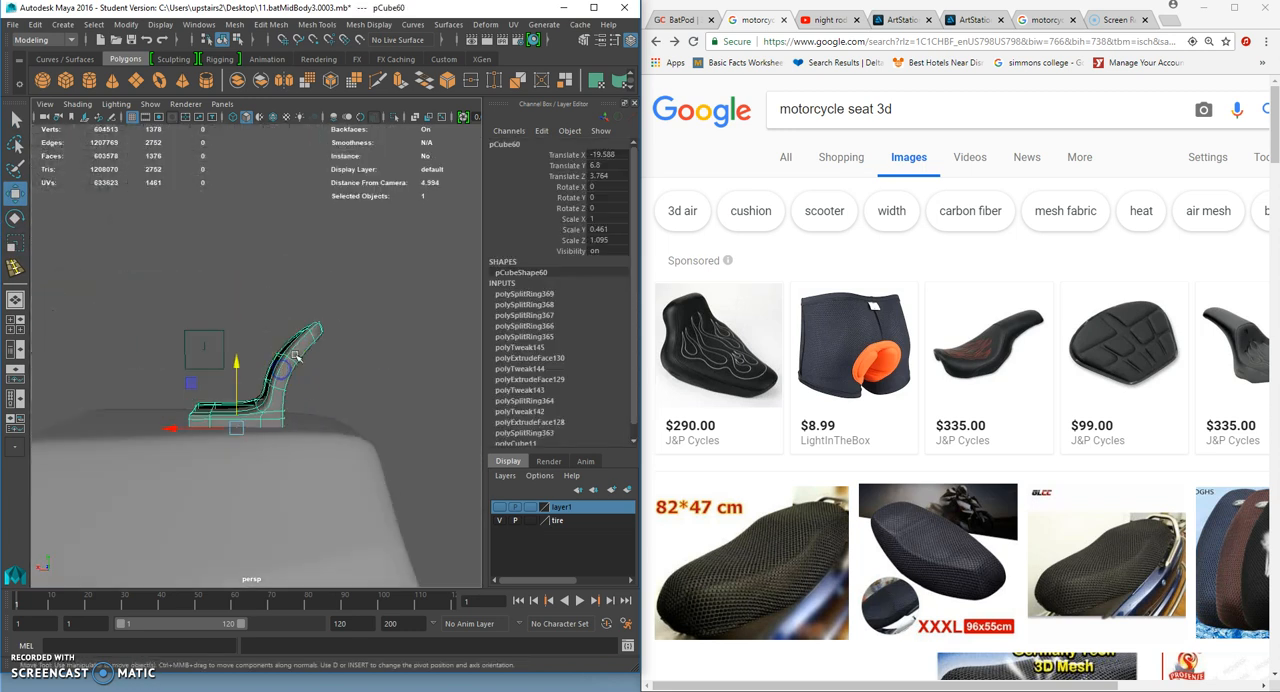
- Widen the seat to about 1.463 in Scale Z and shorten it to about 0.694 in Scale X
scroll(310, 366, down, 6)
alt+drag(302, 260, 197, 307)
scroll(200, 330, up, 6)
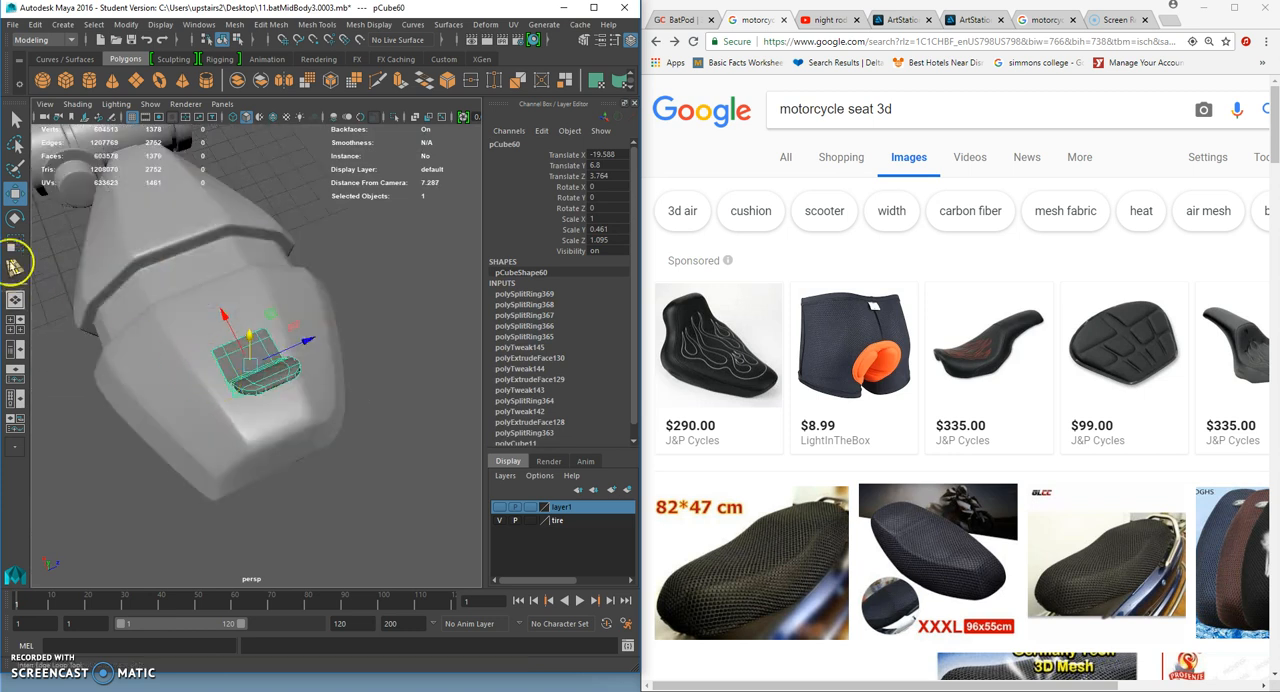
click(15, 243)
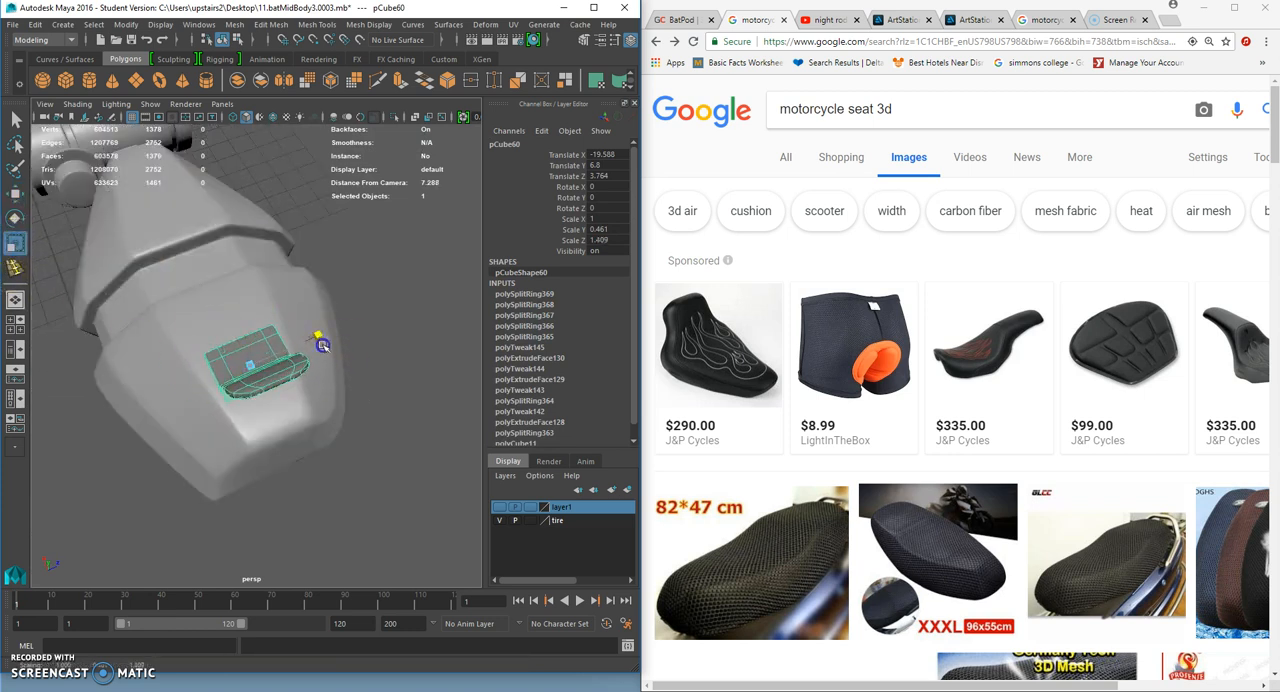
alt+drag(305, 350, 337, 320)
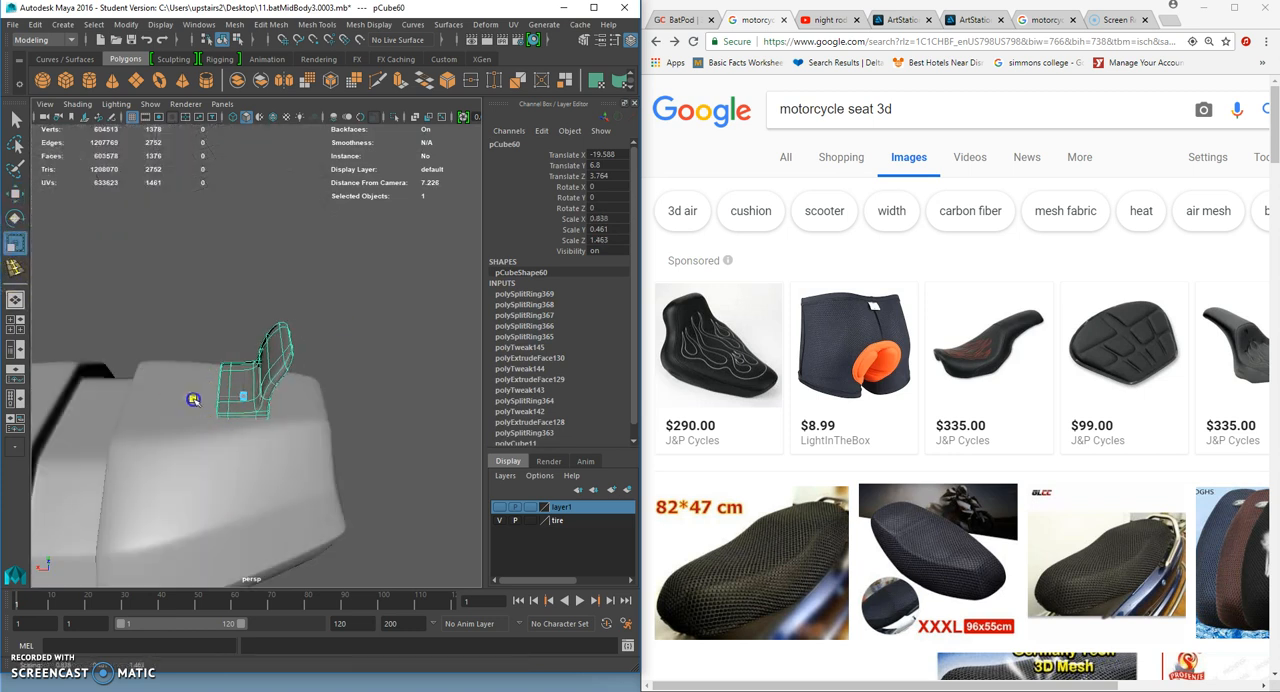
- Move the seat rearward along the mid-body block to a Translate X of about -20.484
click(14, 195)
drag(183, 393, 208, 403)
click(345, 425)
scroll(343, 423, up, 4)
alt+drag(328, 416, 318, 382)
drag(322, 436, 332, 452)
click(307, 441)
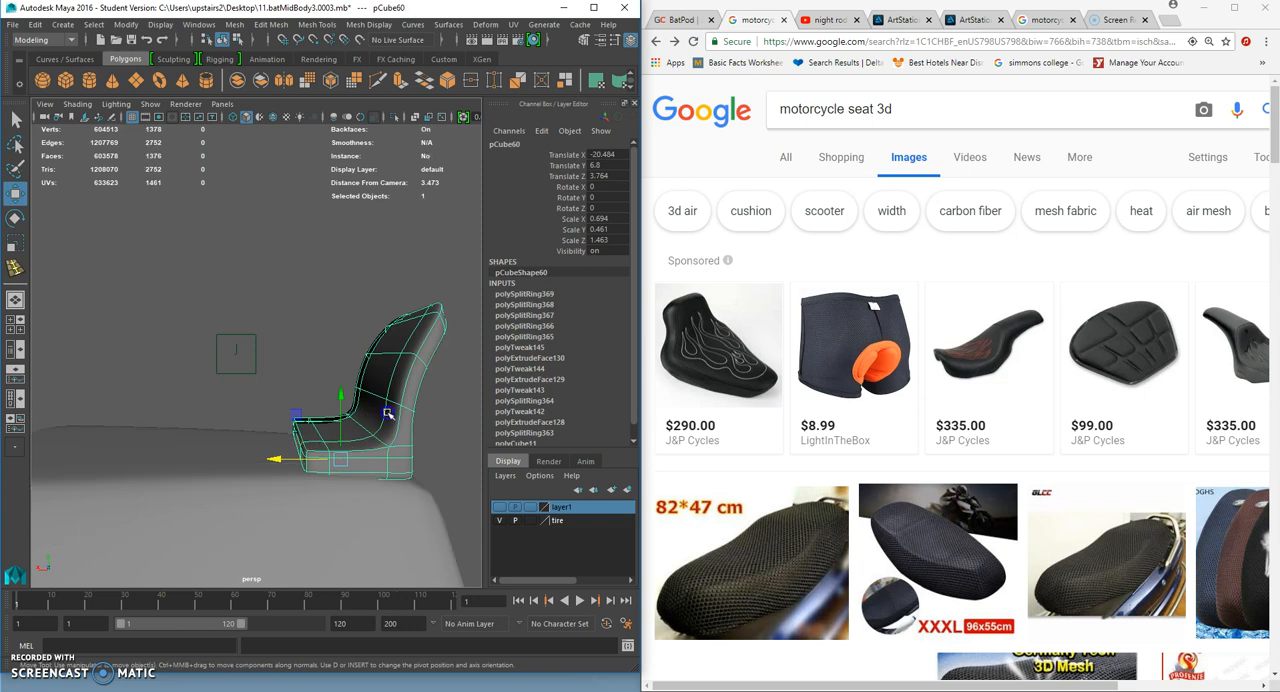
- Try to lengthen the seat base by selecting its front vertices and moving them forward and vertically
alt+drag(383, 412, 300, 340)
right_click(286, 330)
click(286, 326)
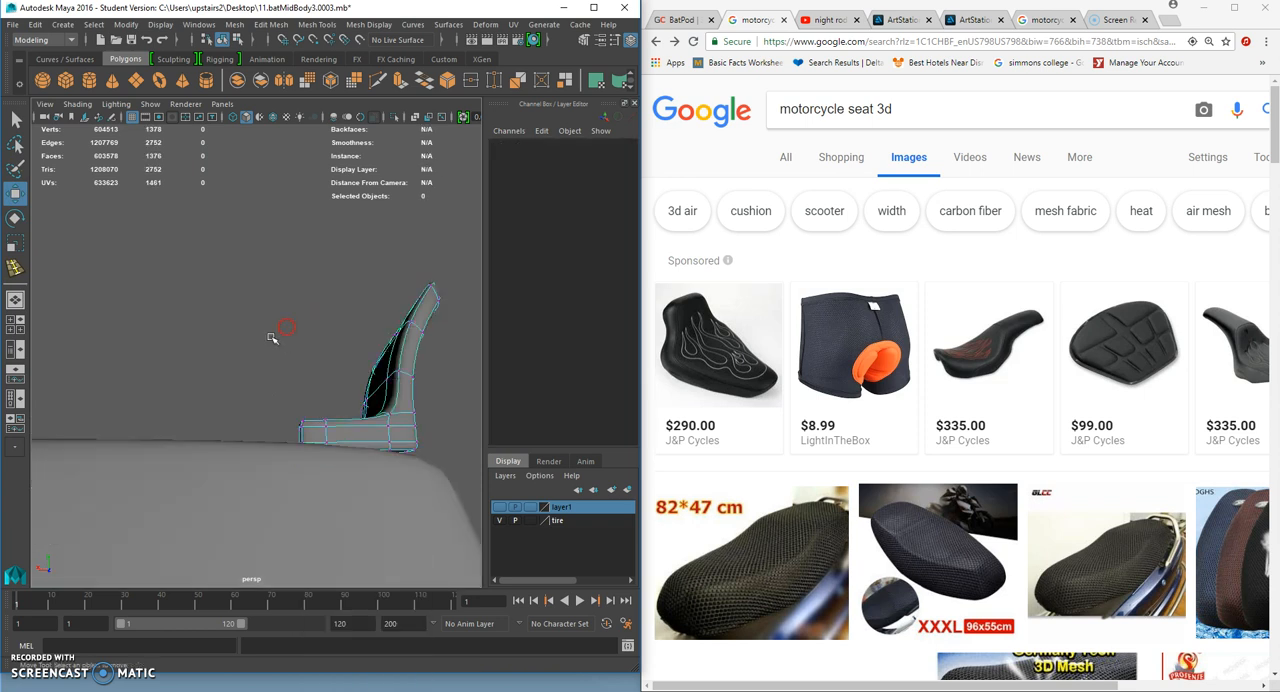
drag(336, 487, 336, 487)
drag(270, 443, 234, 458)
drag(234, 458, 254, 490)
drag(229, 388, 232, 367)
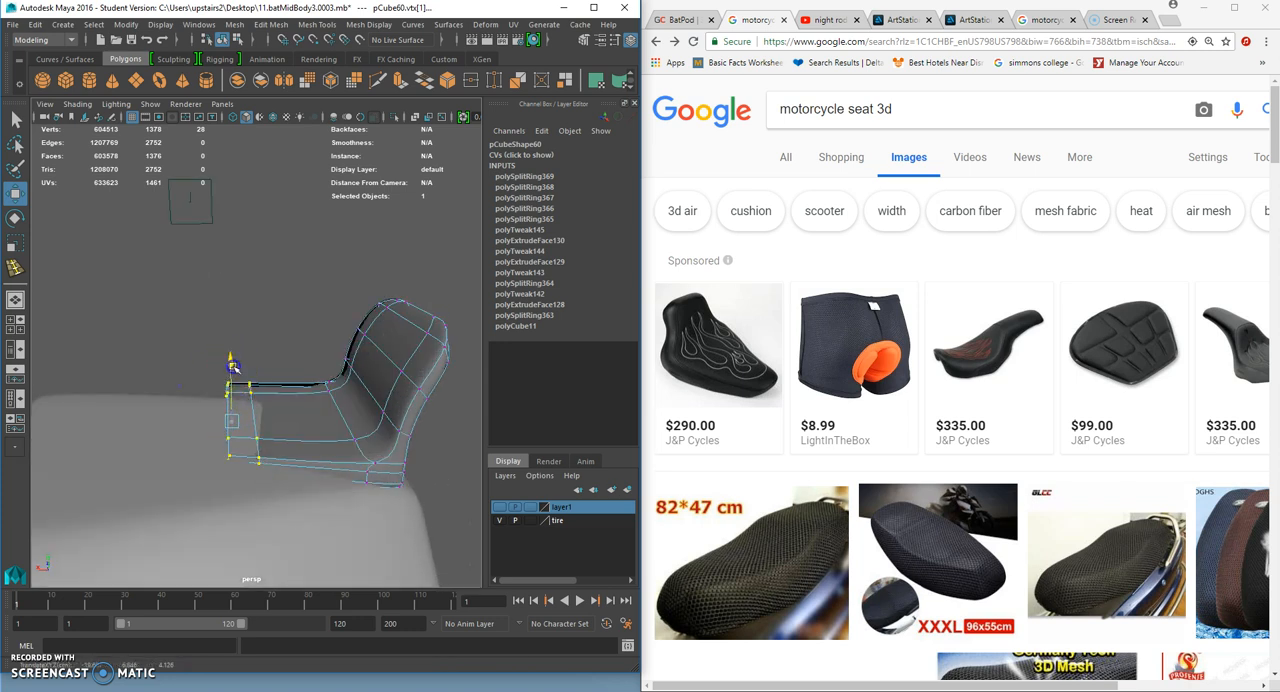
right_drag(309, 402, 371, 298)
click(373, 289)
scroll(240, 378, down, 5)
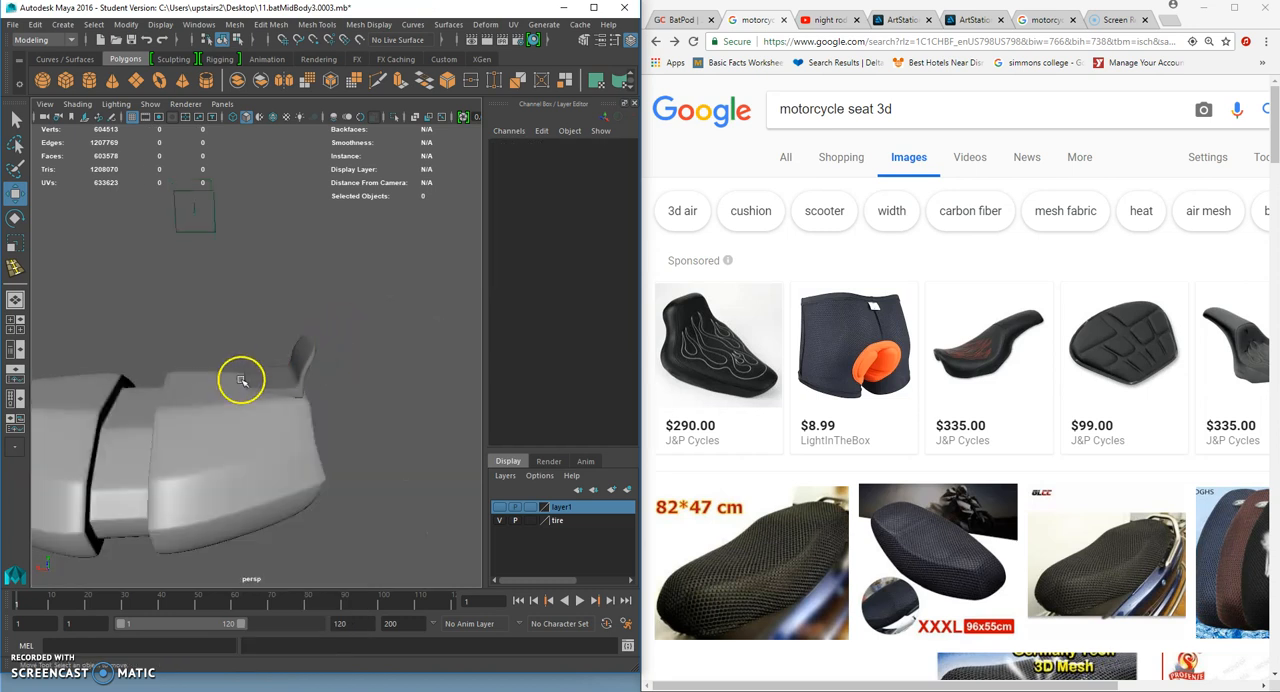
- Undo the last moves of the seat's front vertices, restoring their selection
alt+drag(240, 378, 409, 379)
scroll(254, 390, down, 5)
mouse_move(254, 390)
alt+mouse_down()
mouse_move(252, 409)
mouse_move(249, 378)
alt+mouse_up()
click(252, 364)
key(ctrl+z)
key(ctrl+z)
key(ctrl+z)
key(ctrl+z)
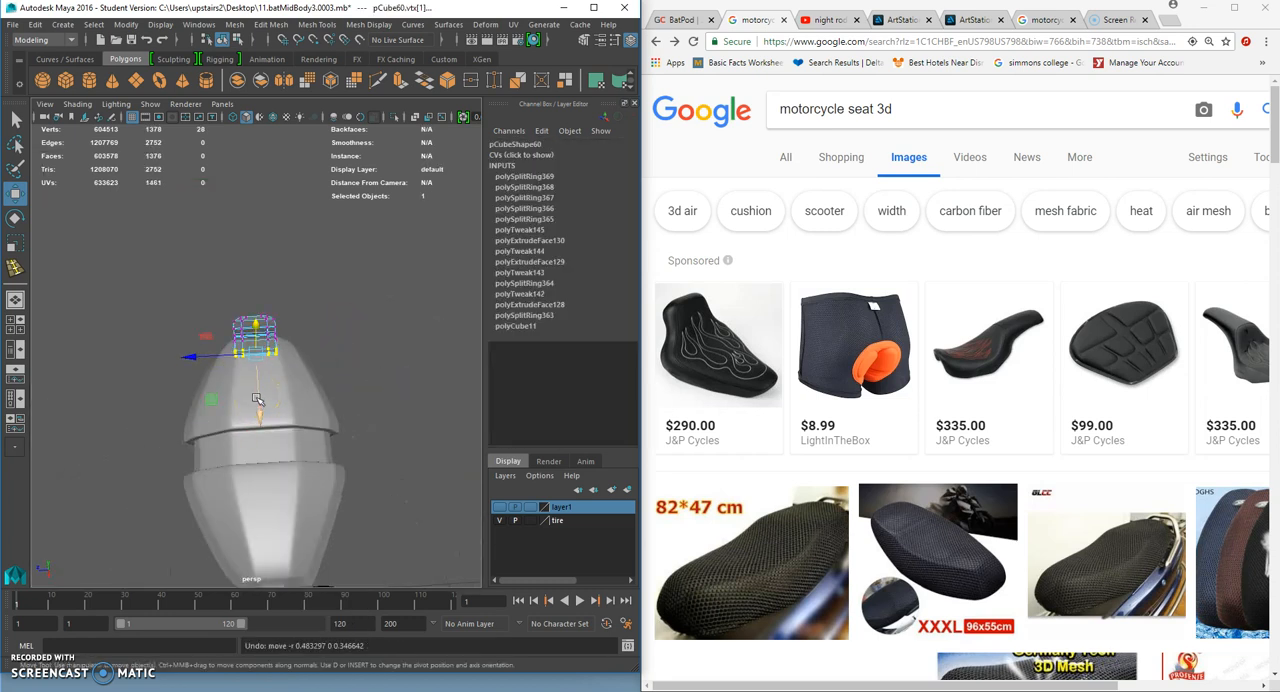
- Move the seat base's front vertices straight forward along X and slightly down to lengthen the seat
alt+drag(262, 421, 228, 402)
drag(214, 350, 215, 354)
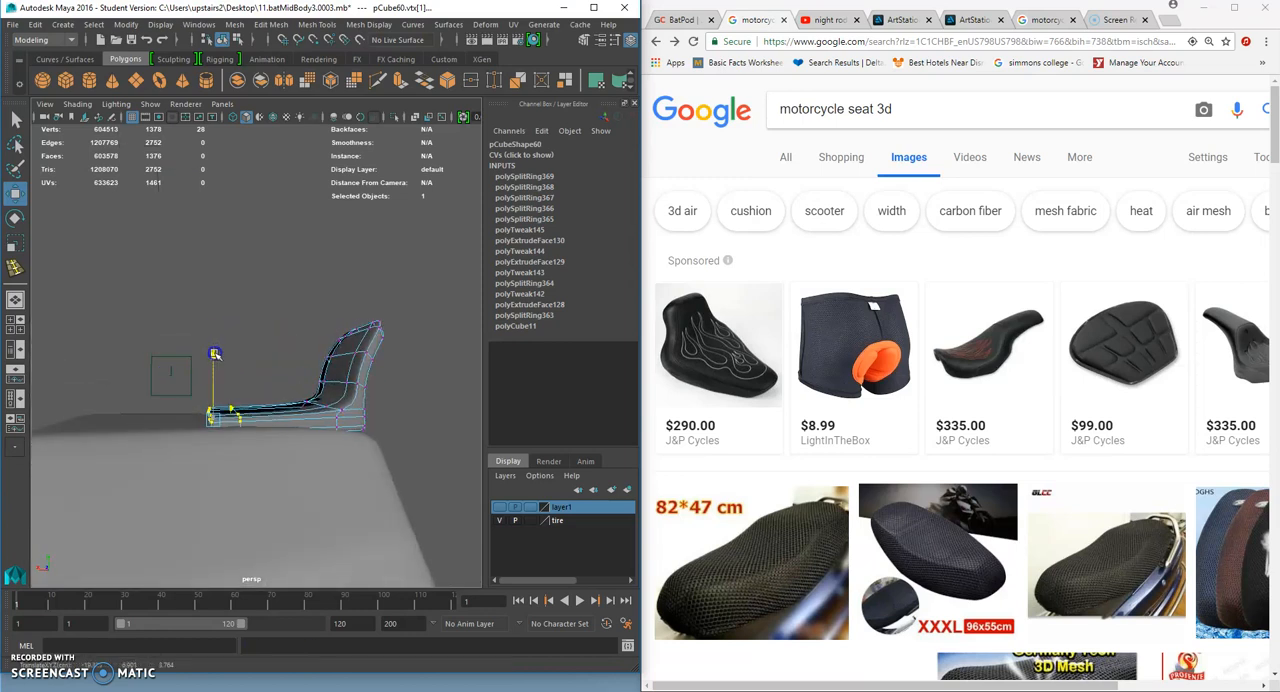
right_drag(336, 394, 401, 300)
click(230, 372)
scroll(154, 448, down, 5)
alt+drag(154, 448, 415, 399)
scroll(388, 404, up, 5)
alt+drag(369, 361, 322, 357)
click(329, 357)
scroll(335, 370, up, 3)
- Turn off the seat's smooth preview, adjust its shape by moving vertices, and turn the smooth preview back on
key(1)
right_drag(366, 350, 334, 324)
scroll(354, 338, up, 3)
alt+drag(354, 338, 317, 306)
drag(383, 364, 361, 376)
key(w)
drag(299, 345, 208, 320)
alt+drag(287, 328, 311, 277)
key(3)
right_drag(361, 334, 402, 308)
alt+drag(406, 337, 345, 350)
click(340, 322)
alt+drag(302, 390, 267, 417)
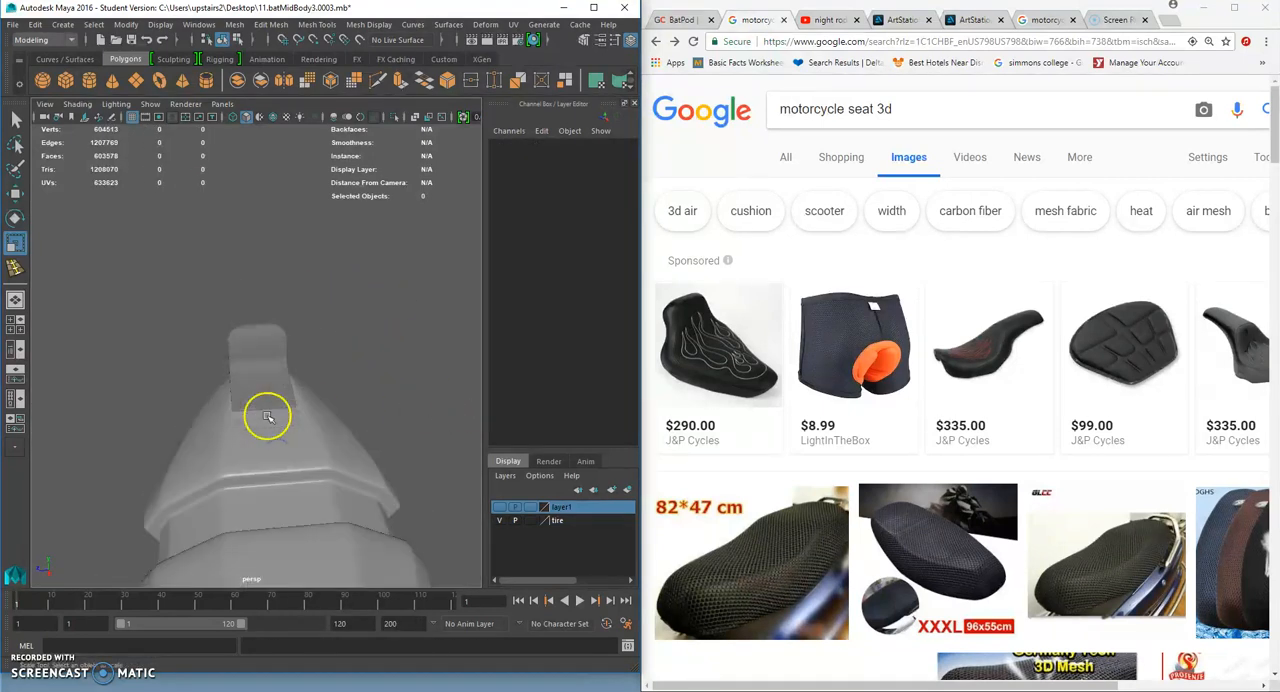
- Select the front vertices of the seat base and scale them across its width to taper the front
scroll(267, 417, up, 3)
click(277, 370)
right_drag(276, 321, 218, 334)
alt+drag(238, 357, 371, 391)
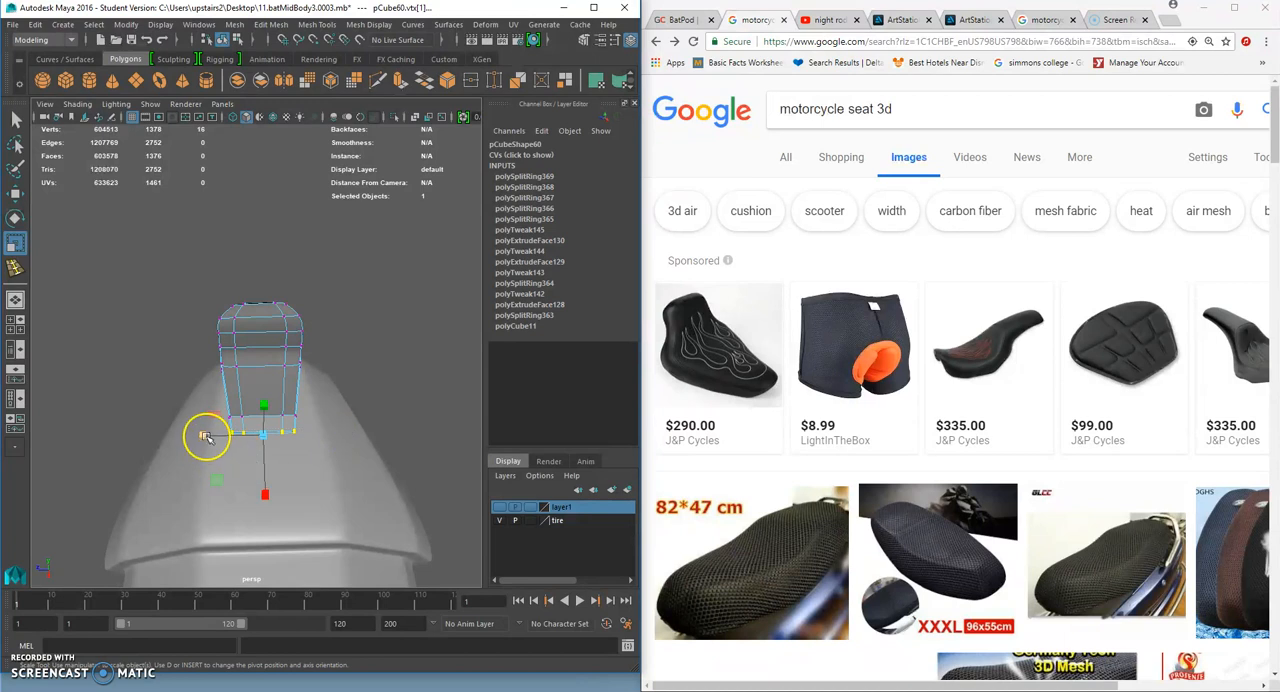
drag(201, 381, 283, 422)
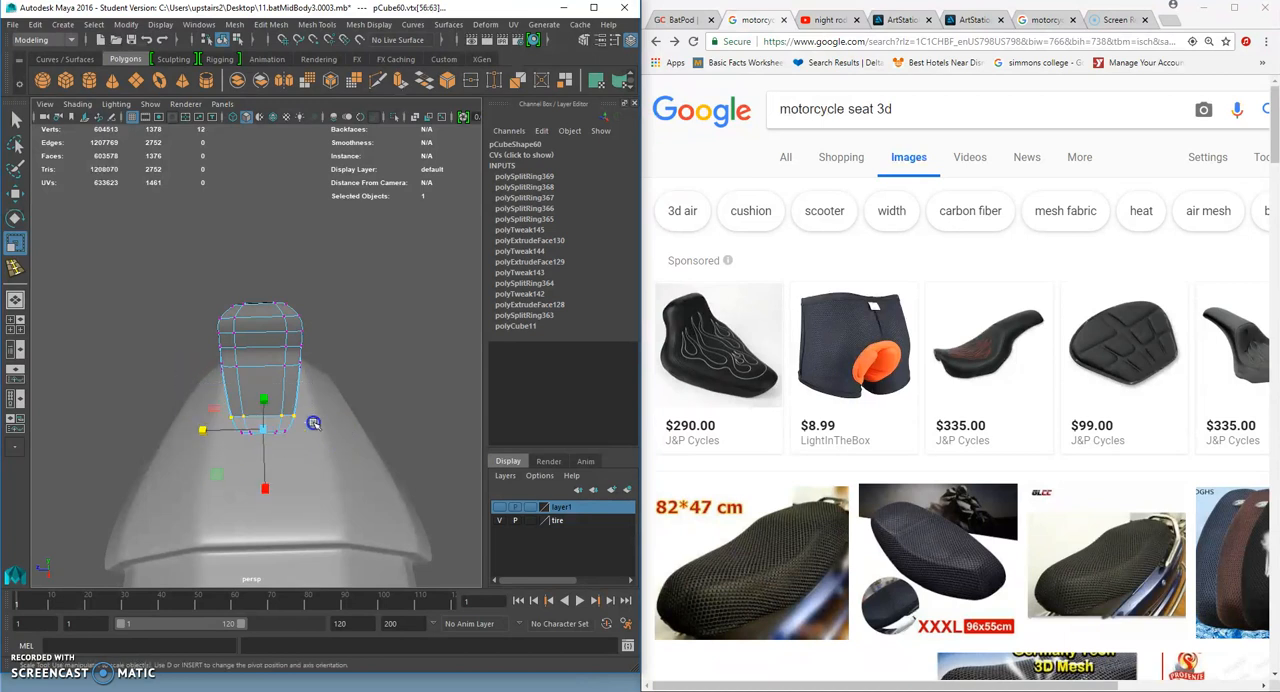